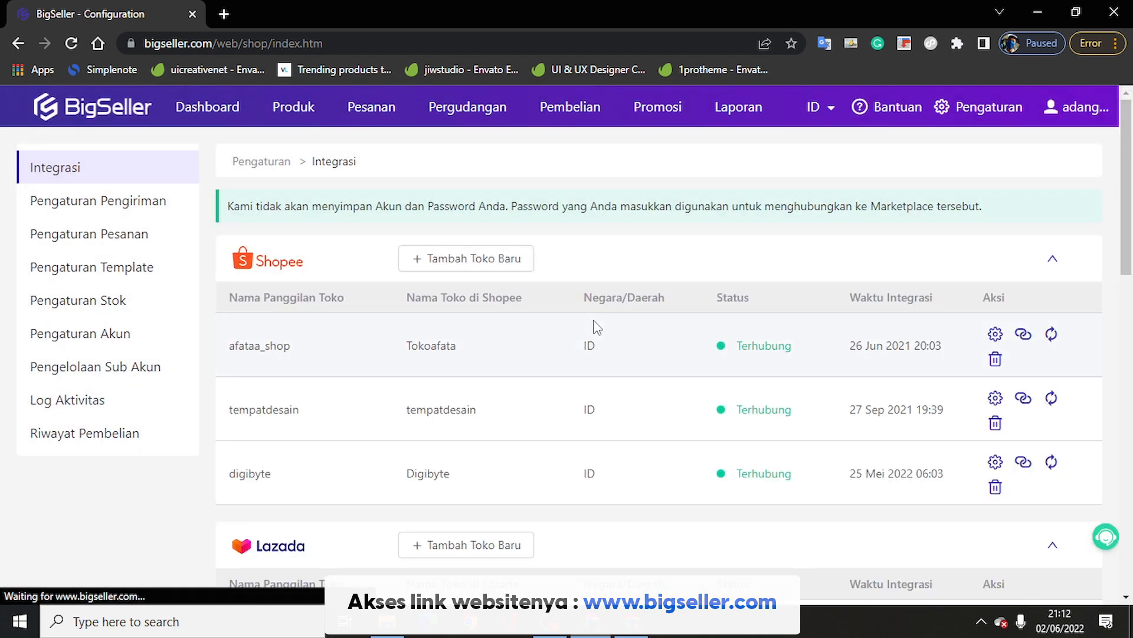
Step: Scroll through the connected marketplace store lists on the Integrasi page
{"action": "scroll", "coordinate": [593, 322], "scroll_direction": "down", "scroll_amount": 12}
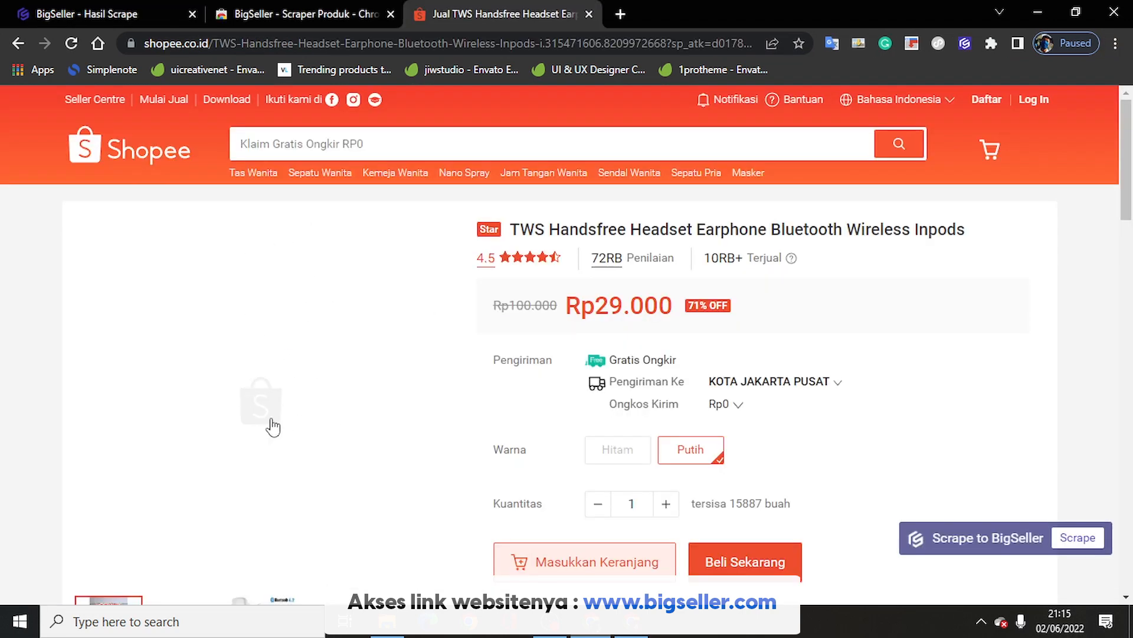
Step: Scrape the Shopee TWS Handsfree Headset earphone into BigSeller and view the scraped product
{"action": "left_click", "coordinate": [160, 7]}
{"action": "left_click", "coordinate": [491, 21]}
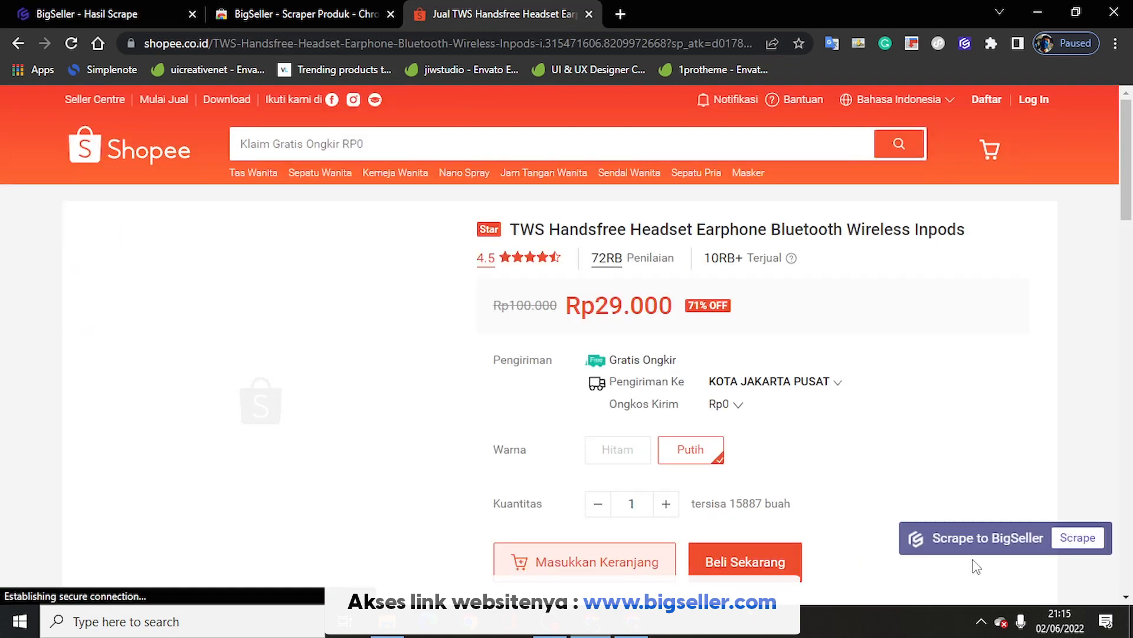
{"action": "left_click", "coordinate": [1079, 541]}
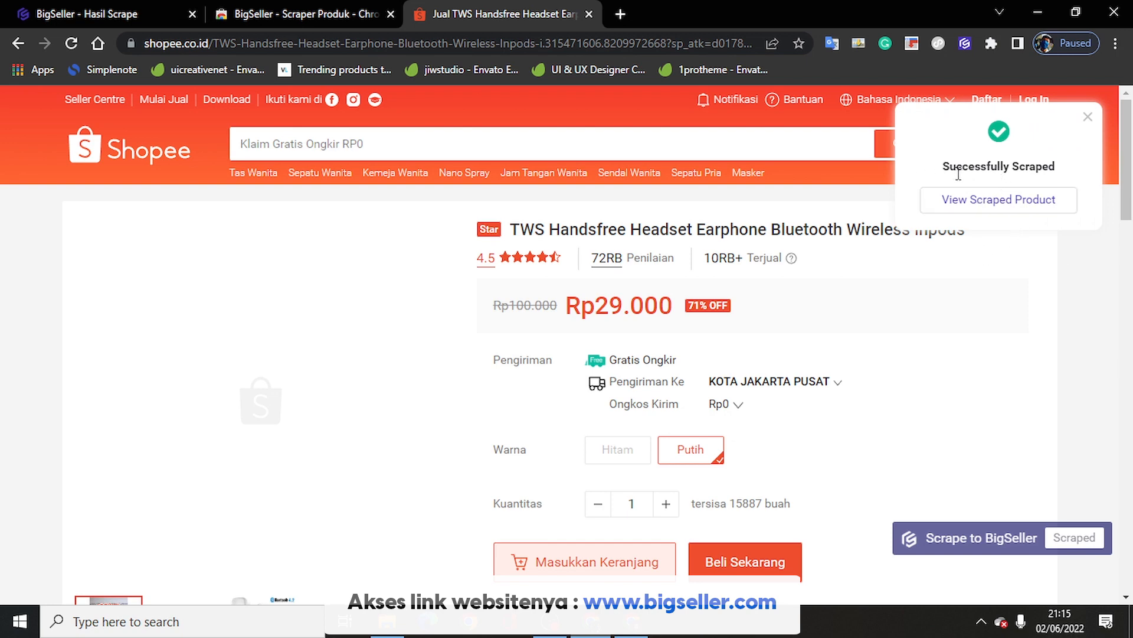
{"action": "left_click", "coordinate": [981, 204]}
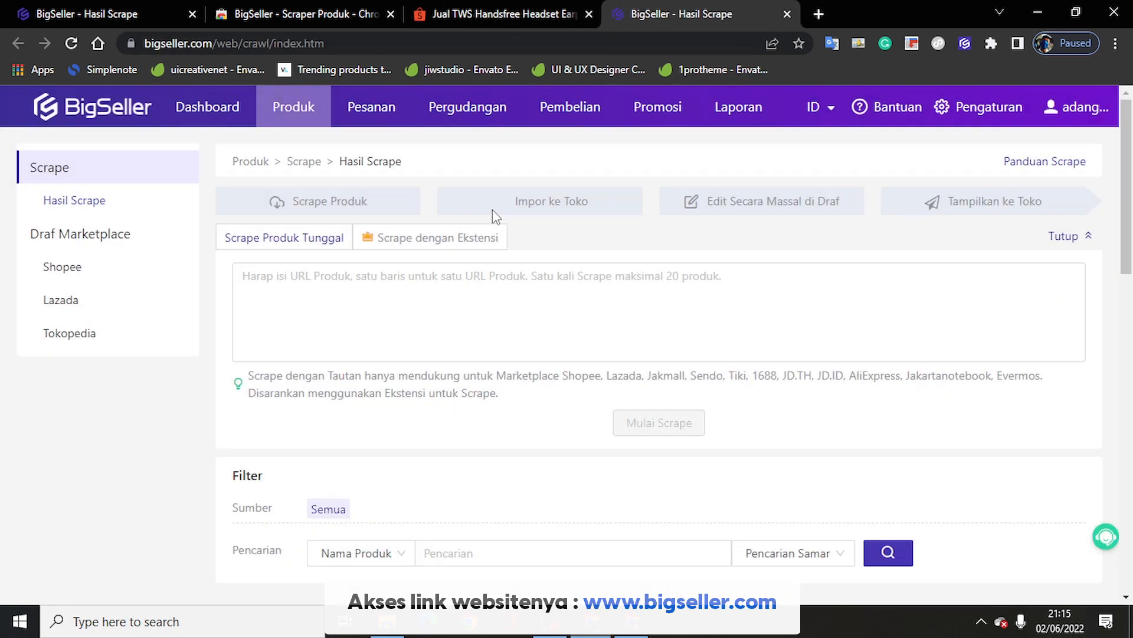
Step: Scroll the Hasil Scrape list to the new TWS earphone and start uploading it to a marketplace
{"action": "scroll", "coordinate": [508, 292], "scroll_direction": "down", "scroll_amount": 5}
{"action": "scroll", "coordinate": [513, 296], "scroll_direction": "down", "scroll_amount": 1}
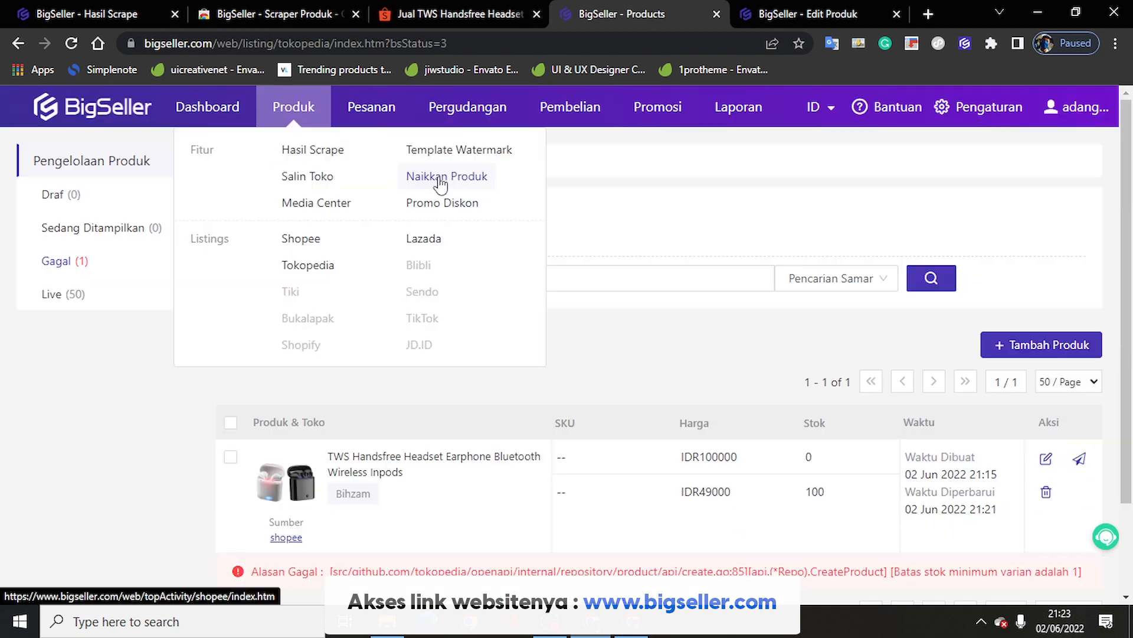
{"action": "left_click", "coordinate": [439, 183]}
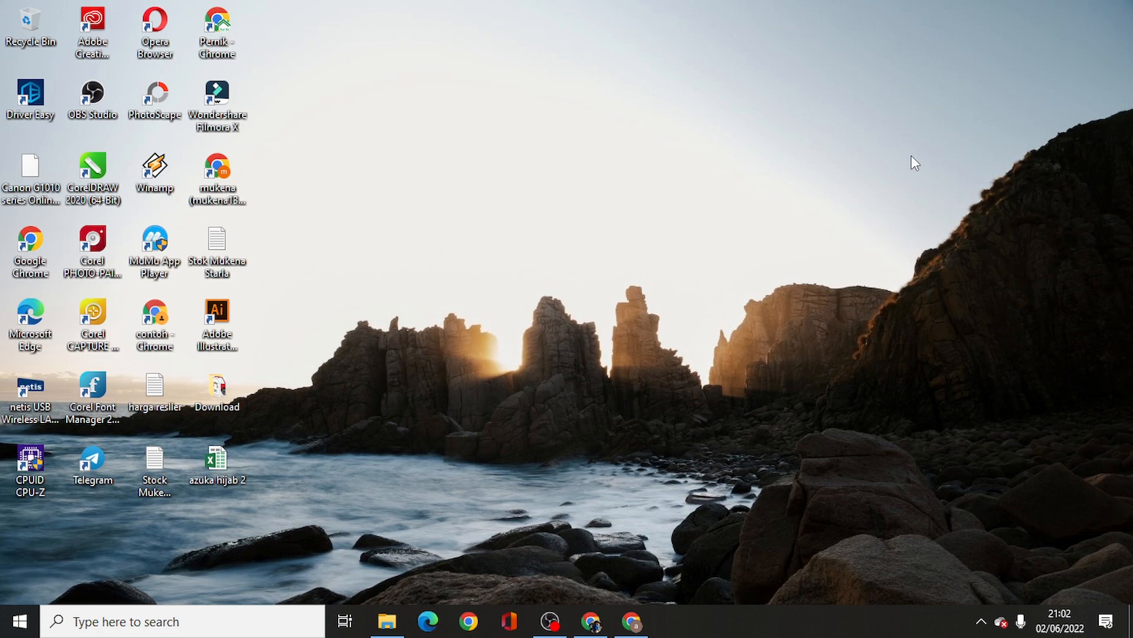
Step: Restore the Chrome window showing BigSeller from the taskbar
{"action": "left_click", "coordinate": [631, 621]}
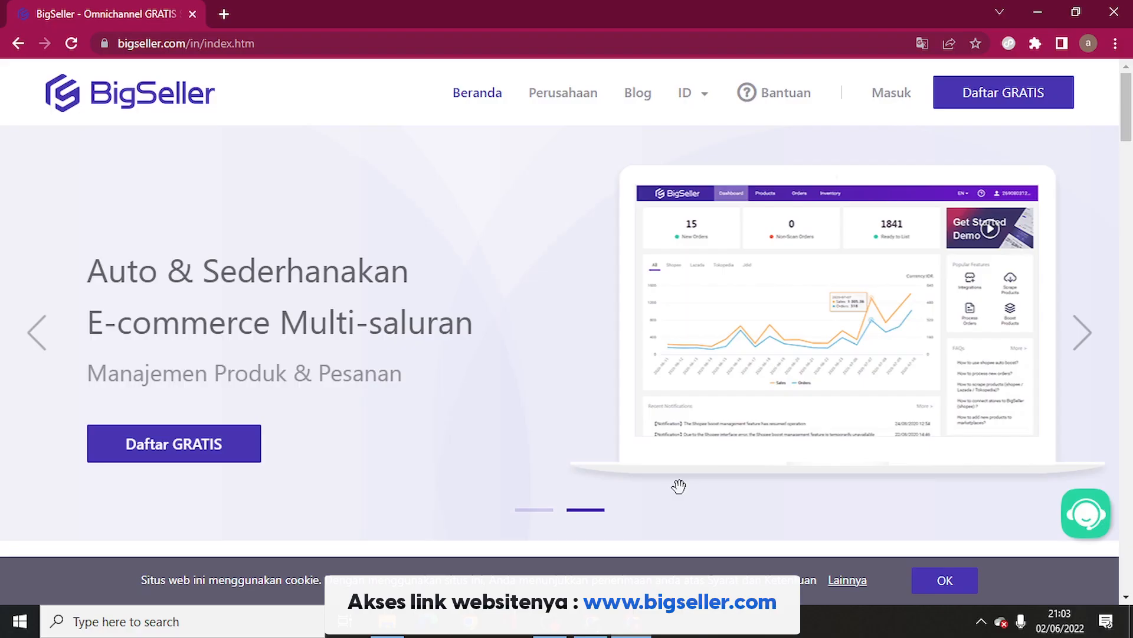
{"action": "scroll", "coordinate": [554, 440], "scroll_direction": "down", "scroll_amount": 15}
{"action": "scroll", "coordinate": [554, 440], "scroll_direction": "down", "scroll_amount": 15}
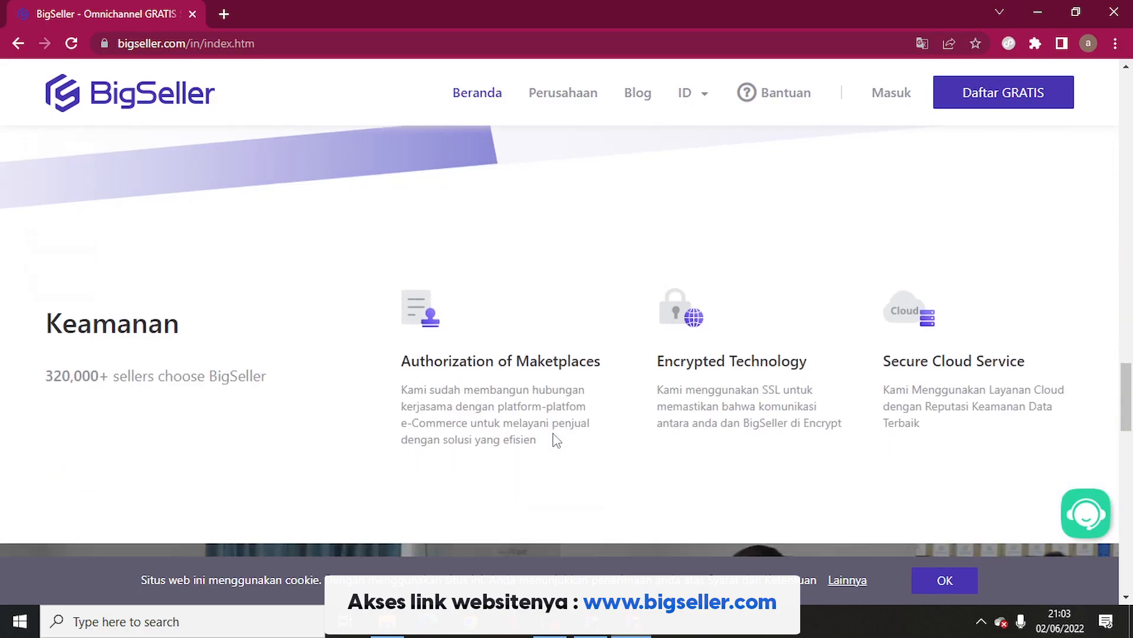
{"action": "scroll", "coordinate": [555, 440], "scroll_direction": "up", "scroll_amount": 5}
{"action": "scroll", "coordinate": [555, 440], "scroll_direction": "up", "scroll_amount": 15}
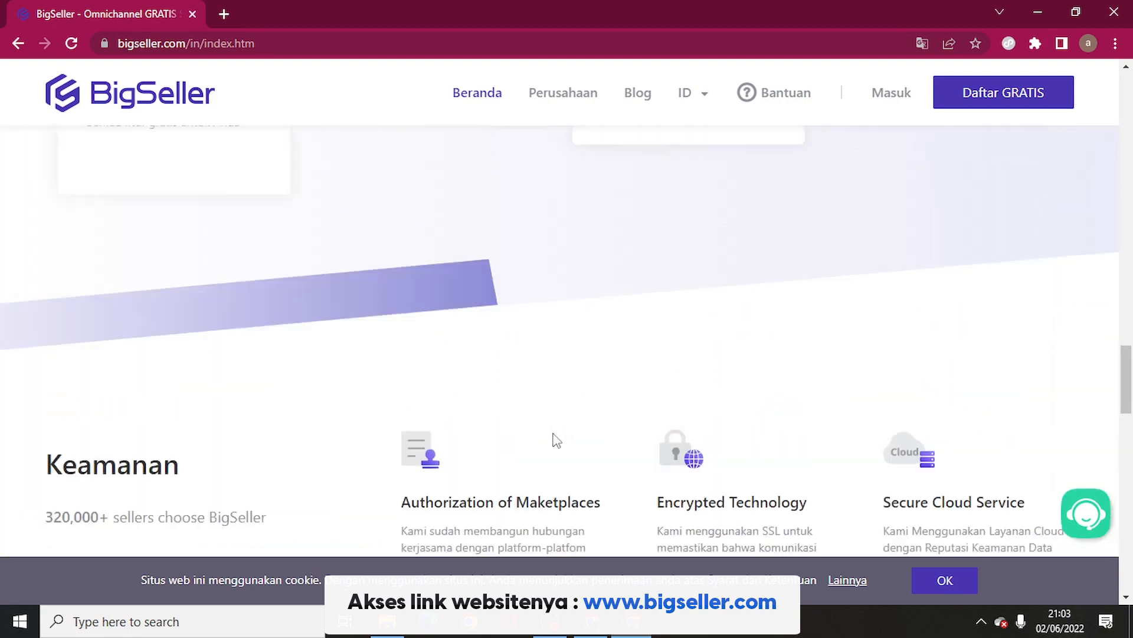
{"action": "scroll", "coordinate": [554, 433], "scroll_direction": "up", "scroll_amount": 8}
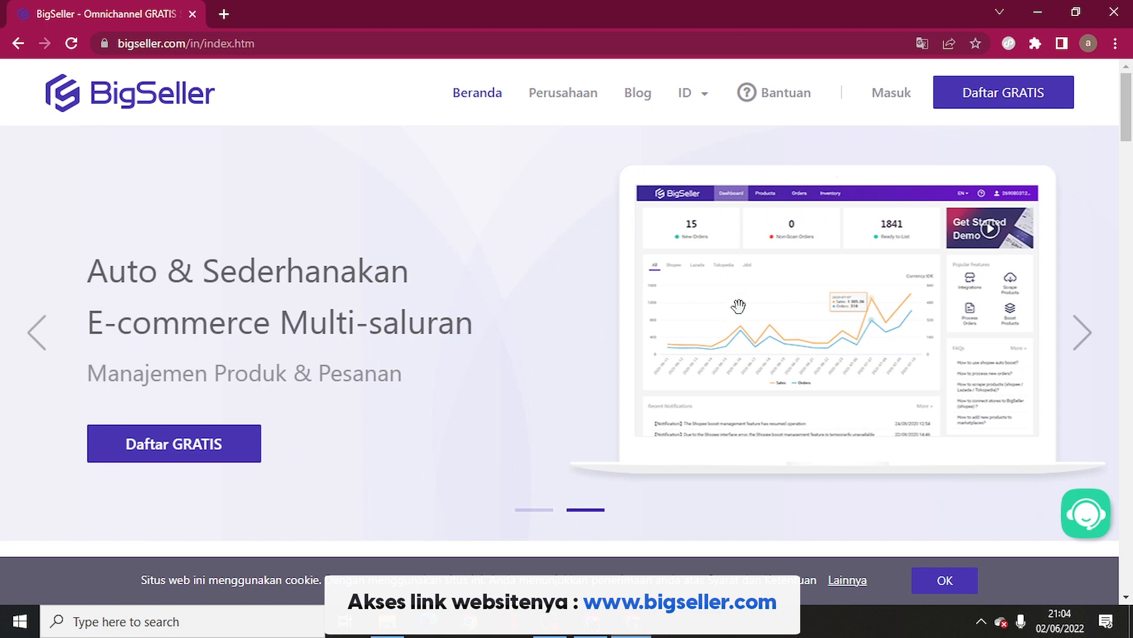
Step: Switch the homepage banner to the USD 100 Juta Series C funding slide
{"action": "scroll", "coordinate": [738, 308], "scroll_direction": "down", "scroll_amount": 3}
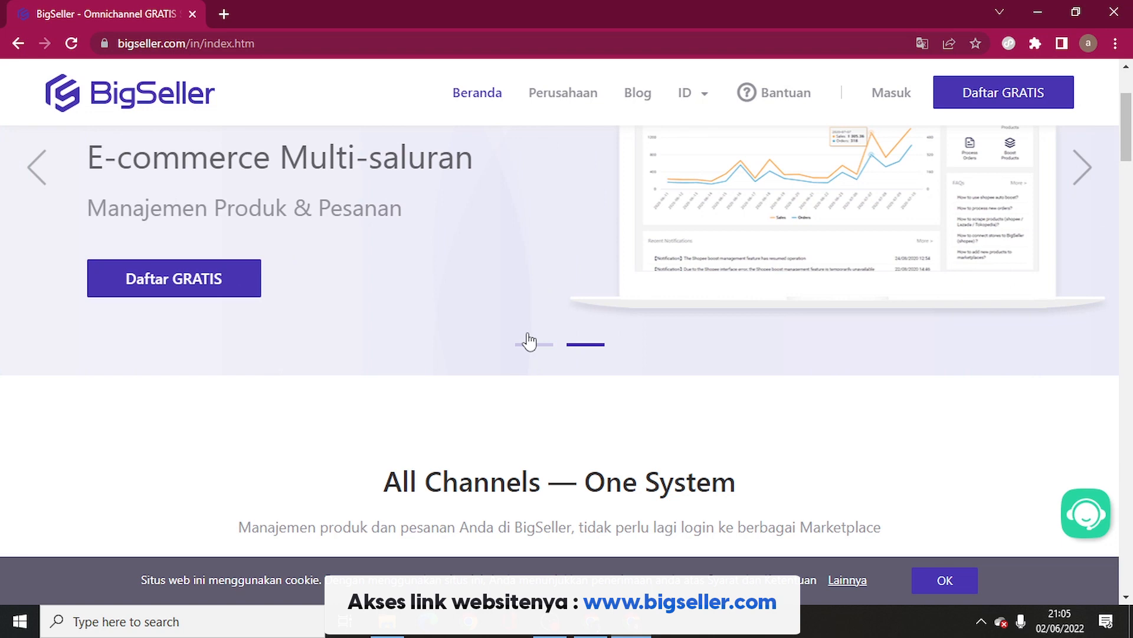
{"action": "left_click", "coordinate": [530, 342]}
{"action": "left_click", "coordinate": [530, 344]}
{"action": "left_click", "coordinate": [529, 343]}
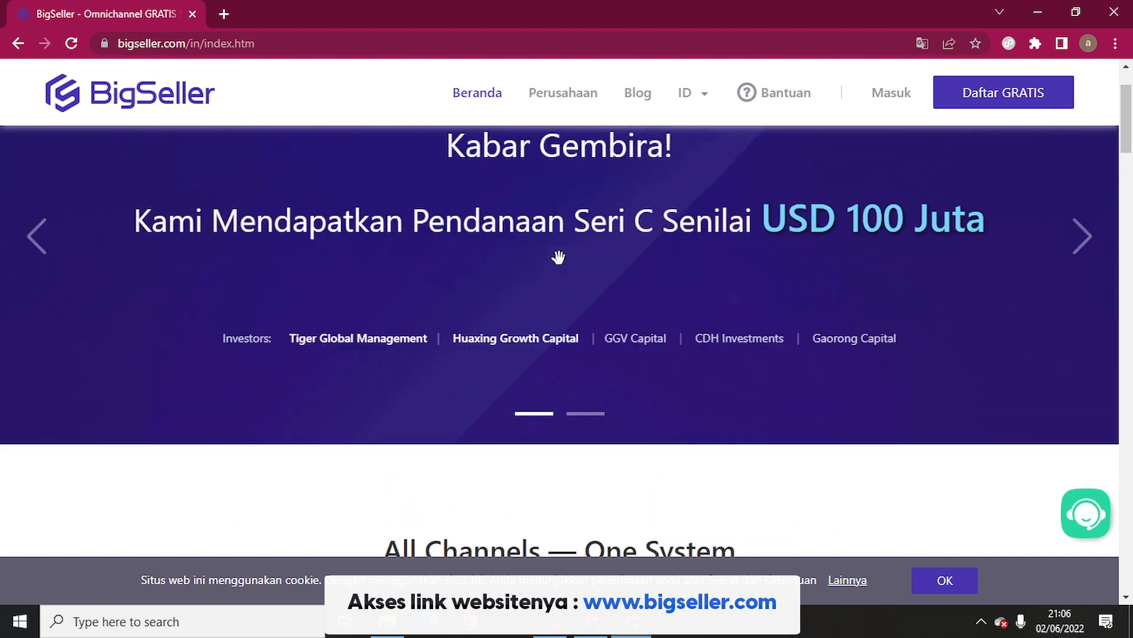
{"action": "scroll", "coordinate": [559, 264], "scroll_direction": "down", "scroll_amount": 7}
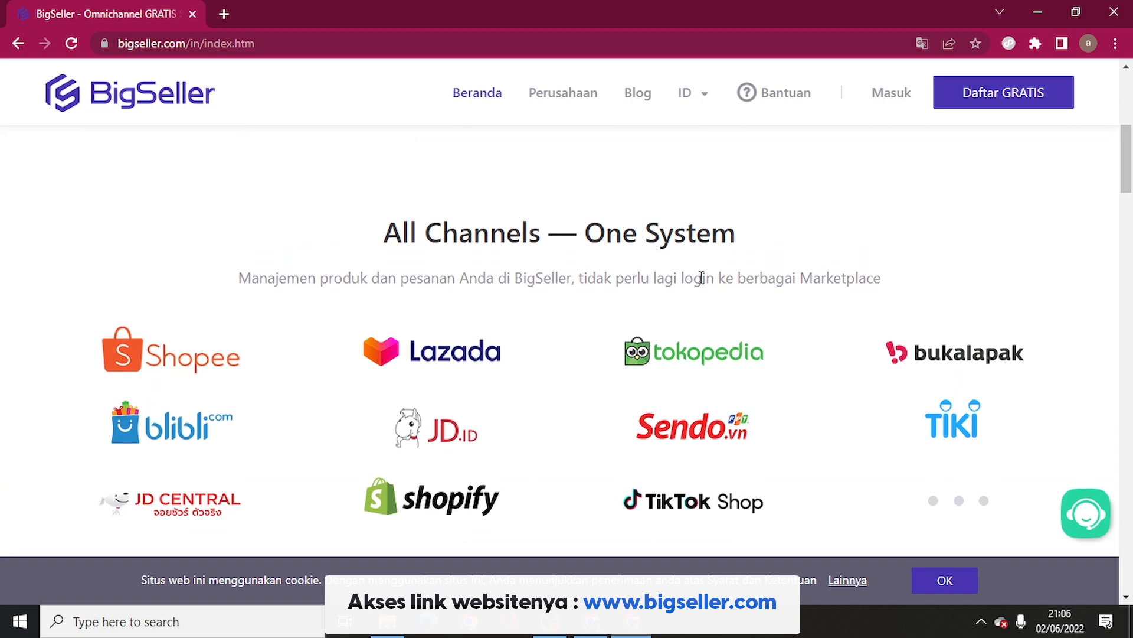
{"action": "scroll", "coordinate": [701, 277], "scroll_direction": "down", "scroll_amount": 1}
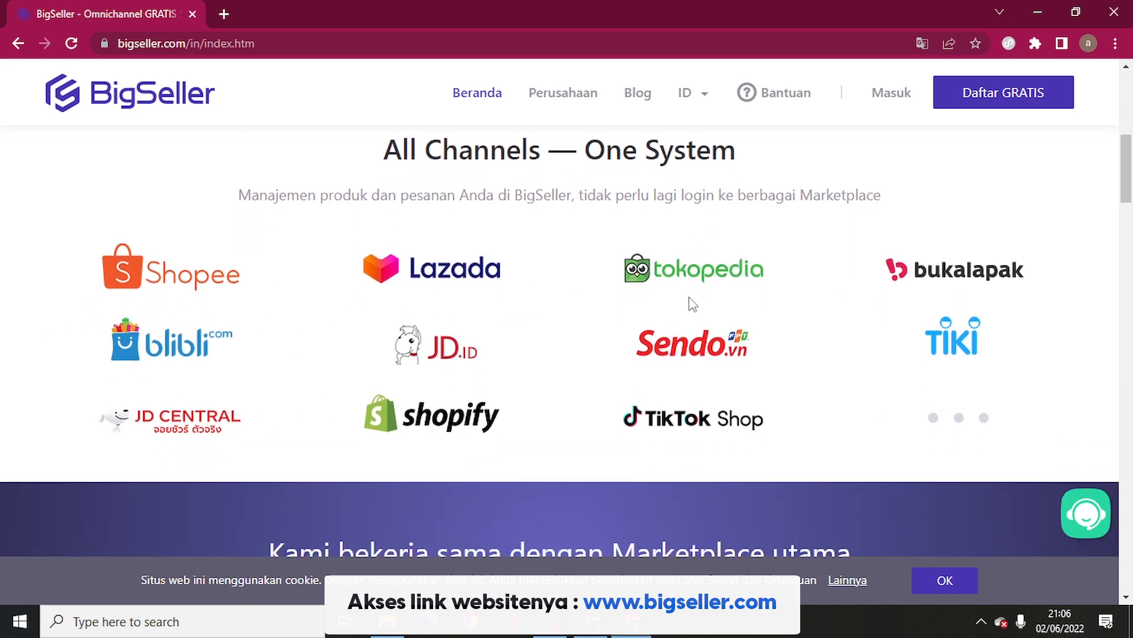
{"action": "scroll", "coordinate": [679, 405], "scroll_direction": "up", "scroll_amount": 5}
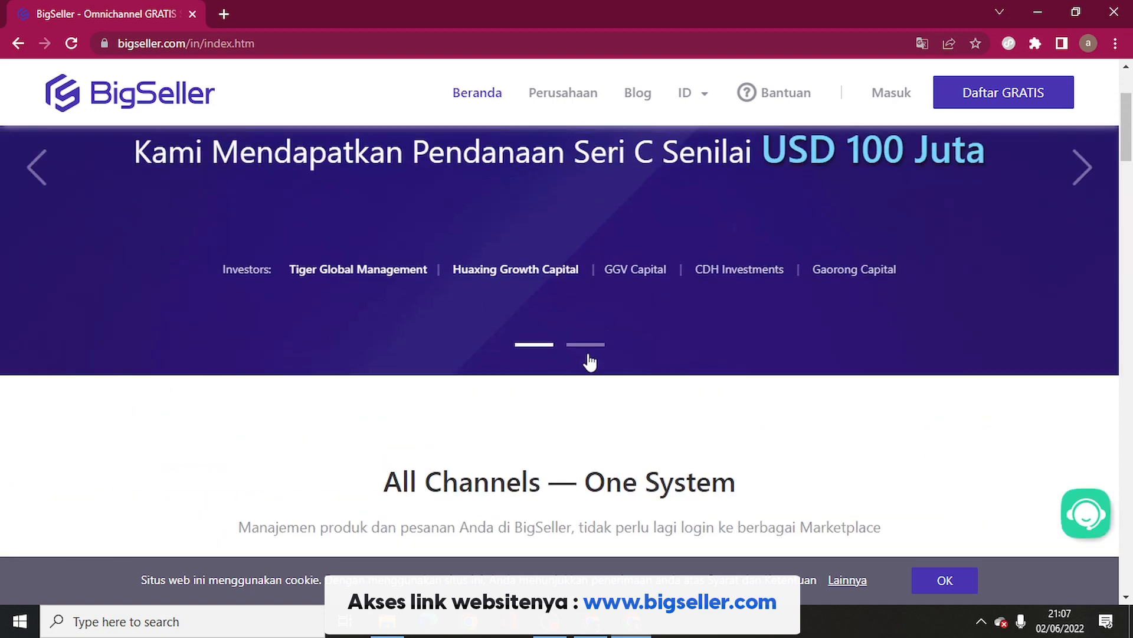
{"action": "scroll", "coordinate": [702, 505], "scroll_direction": "down", "scroll_amount": 8}
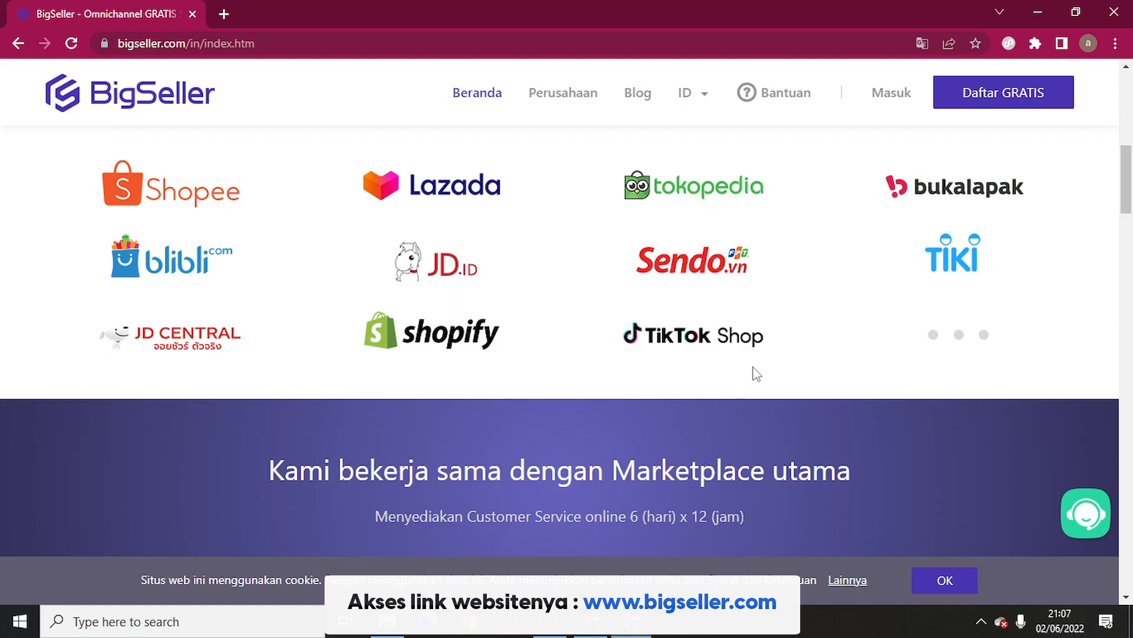
{"action": "scroll", "coordinate": [792, 327], "scroll_direction": "up", "scroll_amount": 10}
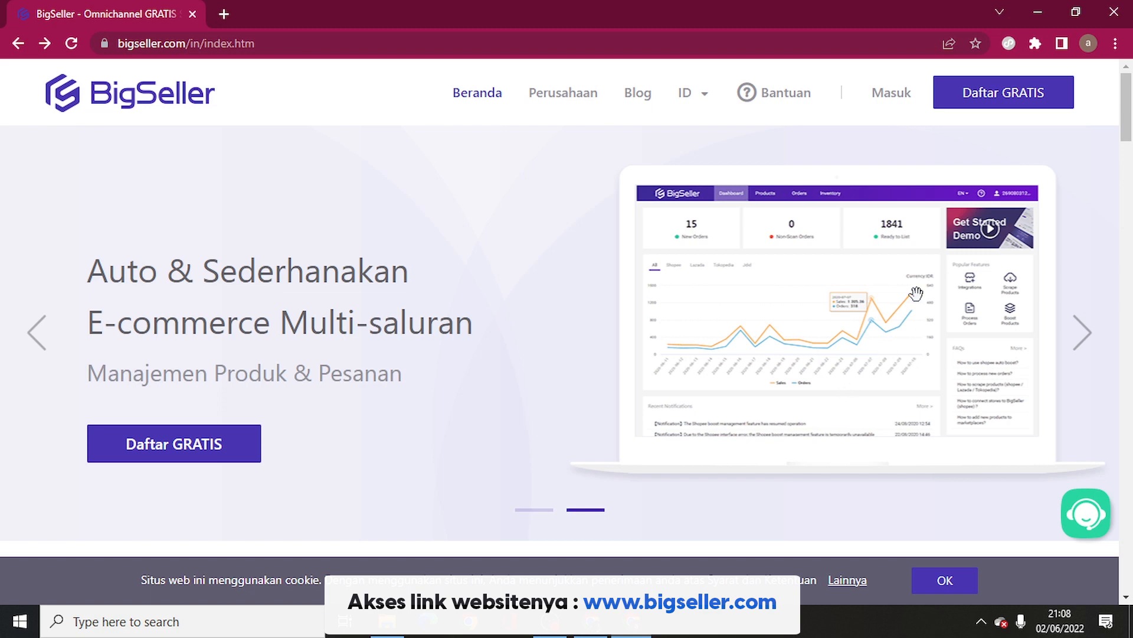
Step: Open the Daftar GRATIS form, enter the account e-mail, then visit the phone and password fields
{"action": "left_click", "coordinate": [1000, 101]}
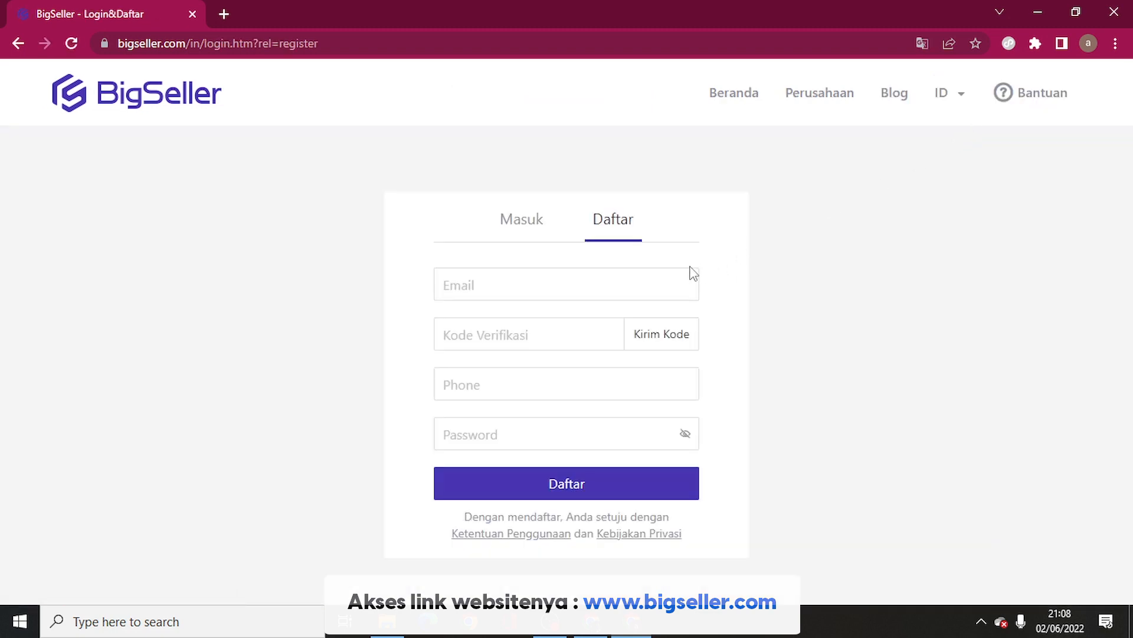
{"action": "left_click", "coordinate": [501, 281]}
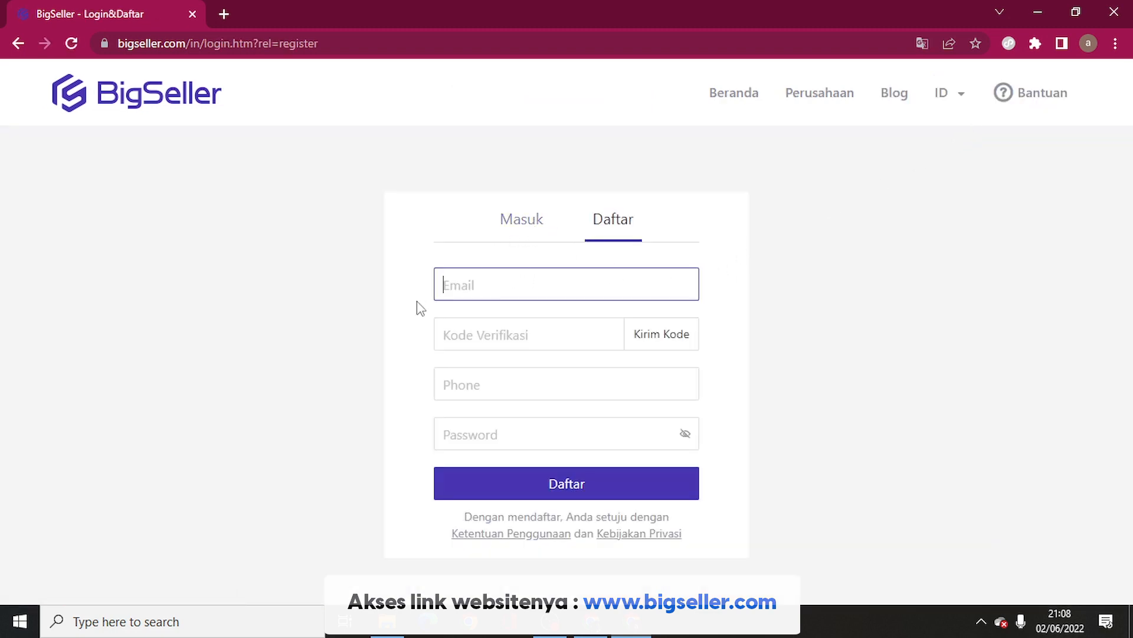
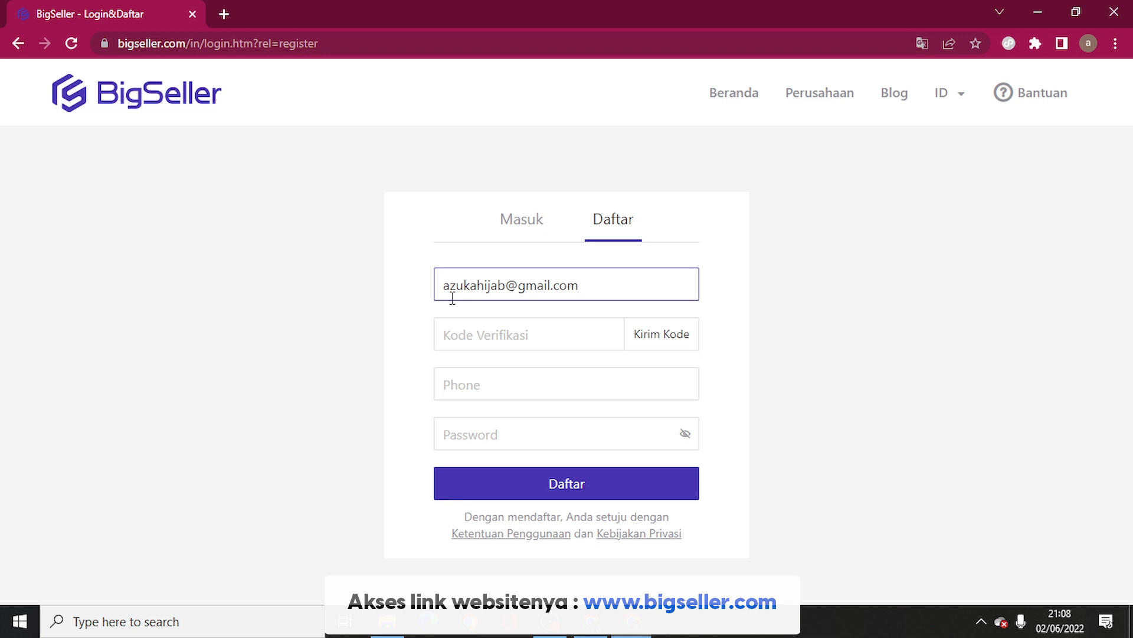
{"action": "key", "text": "Tab"}
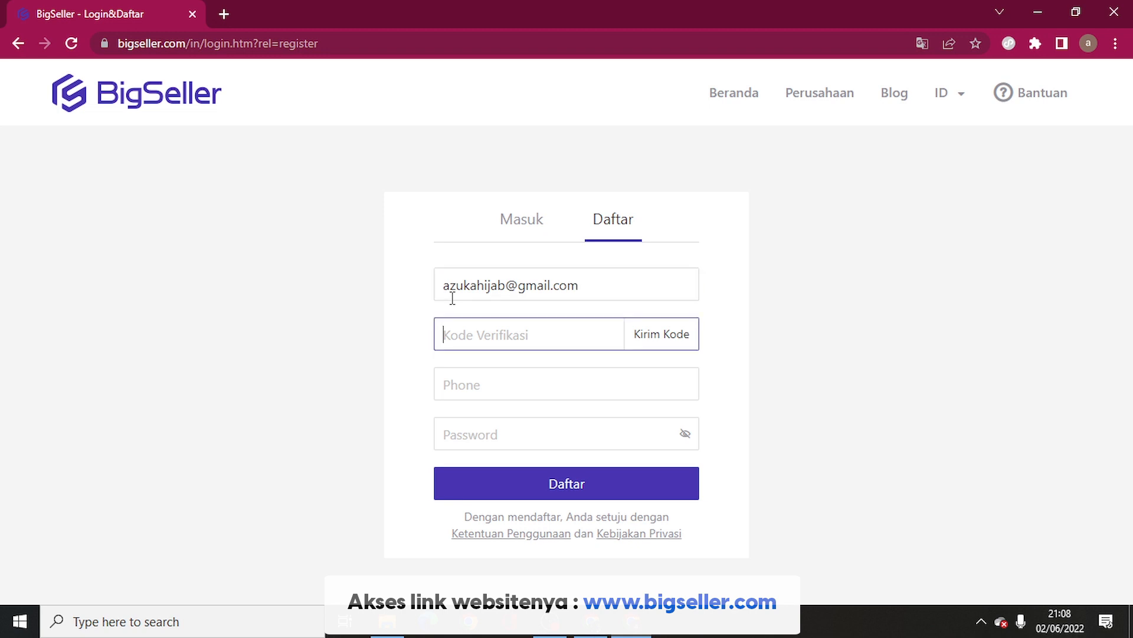
{"action": "left_click", "coordinate": [621, 390]}
{"action": "left_click", "coordinate": [567, 436]}
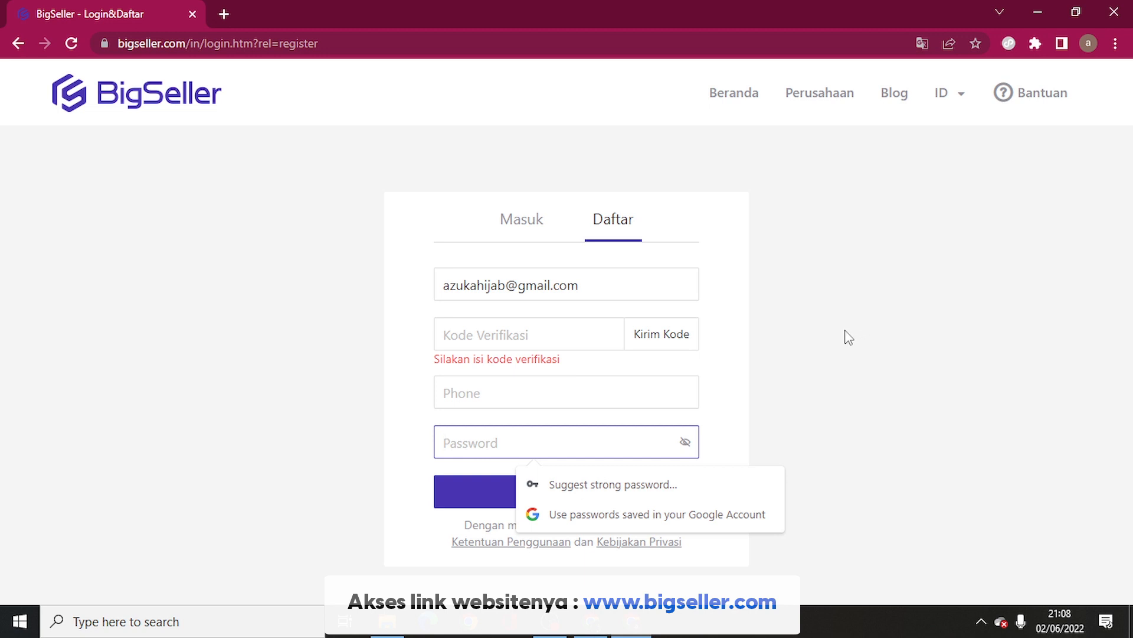
Step: Switch the form to login and begin entering the login e-mail
{"action": "left_click", "coordinate": [544, 243]}
{"action": "left_click", "coordinate": [551, 281]}
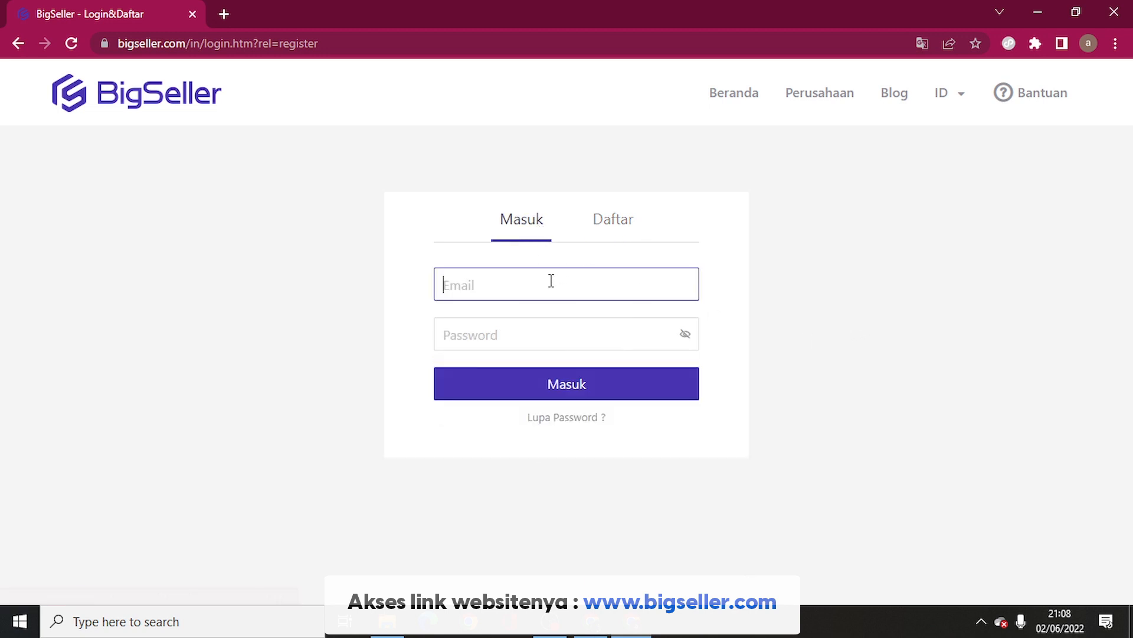
{"action": "type", "text": "adu"}
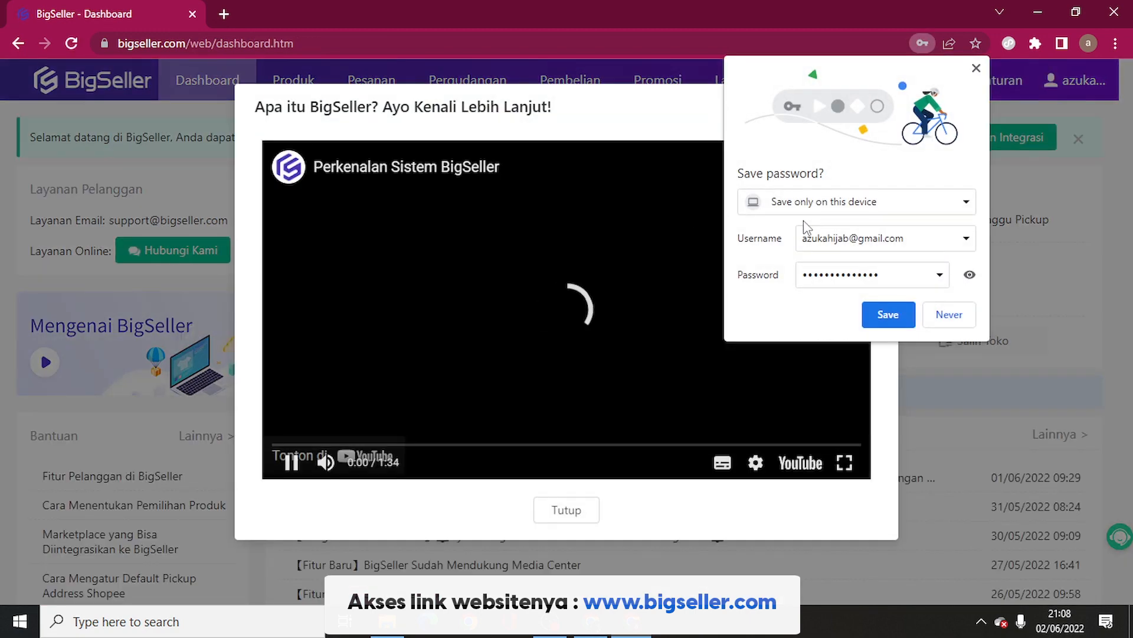
Step: Pause the intro video, decline saving the password, and close the 'Apa itu BigSeller?' popup
{"action": "left_click", "coordinate": [290, 462]}
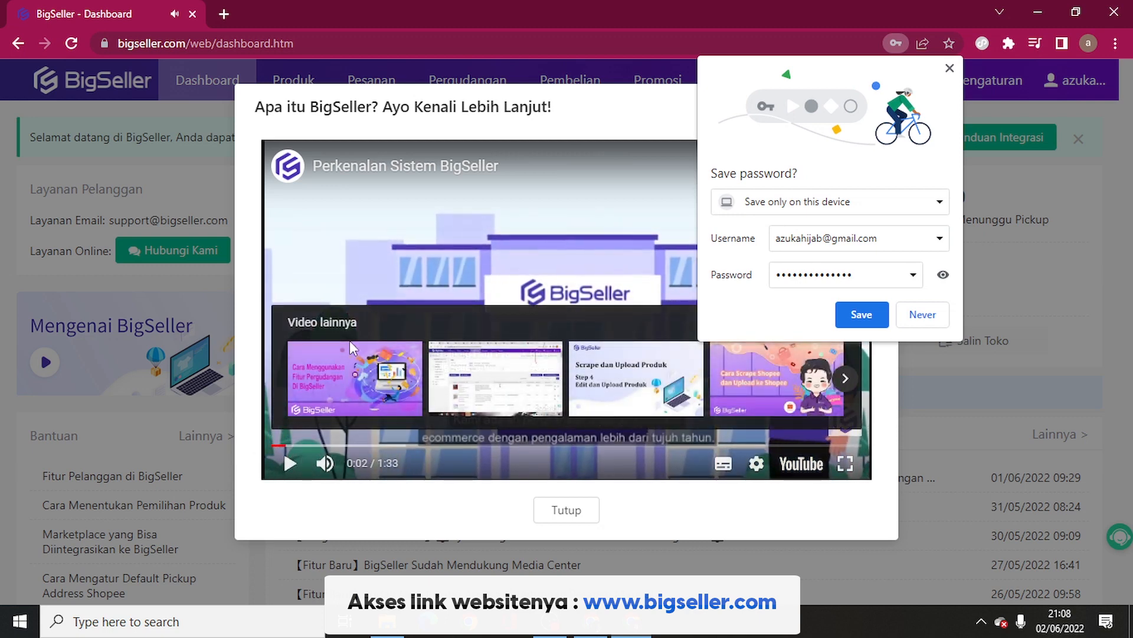
{"action": "left_click", "coordinate": [862, 315]}
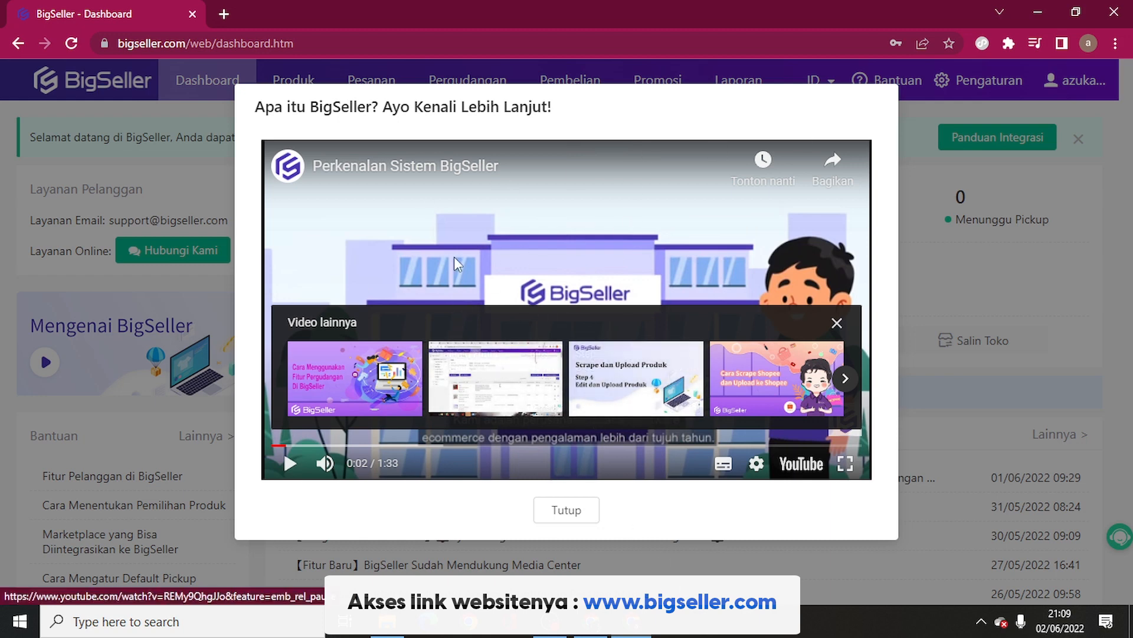
{"action": "left_click", "coordinate": [564, 509]}
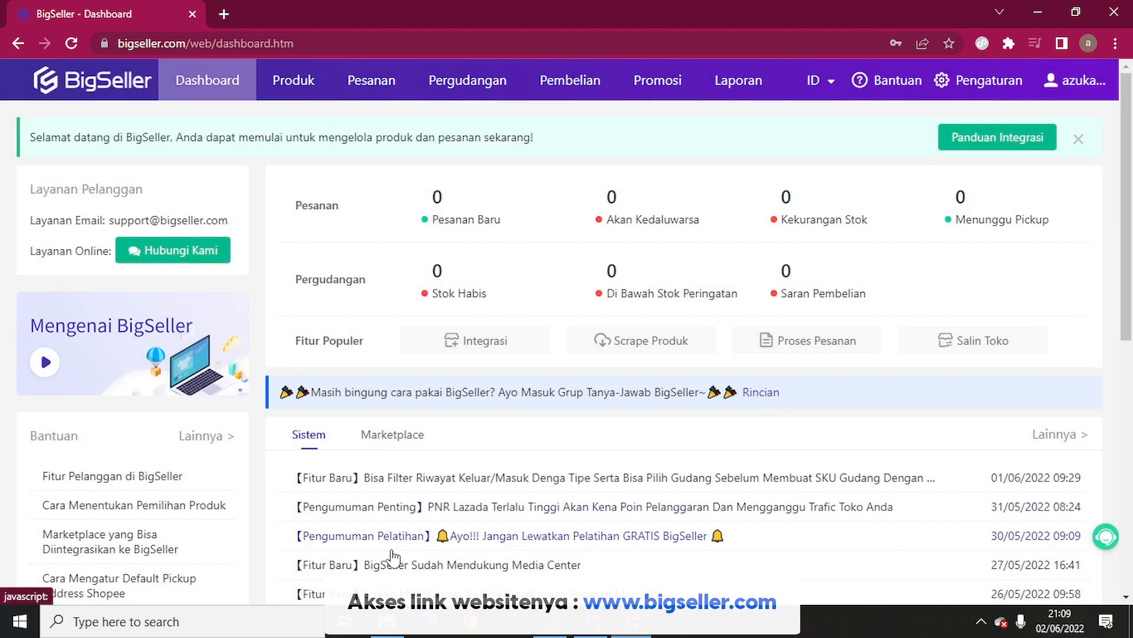
Step: Scroll down and back up on the Dashboard to review its order and warehouse counts
{"action": "scroll", "coordinate": [392, 556], "scroll_direction": "down", "scroll_amount": 3}
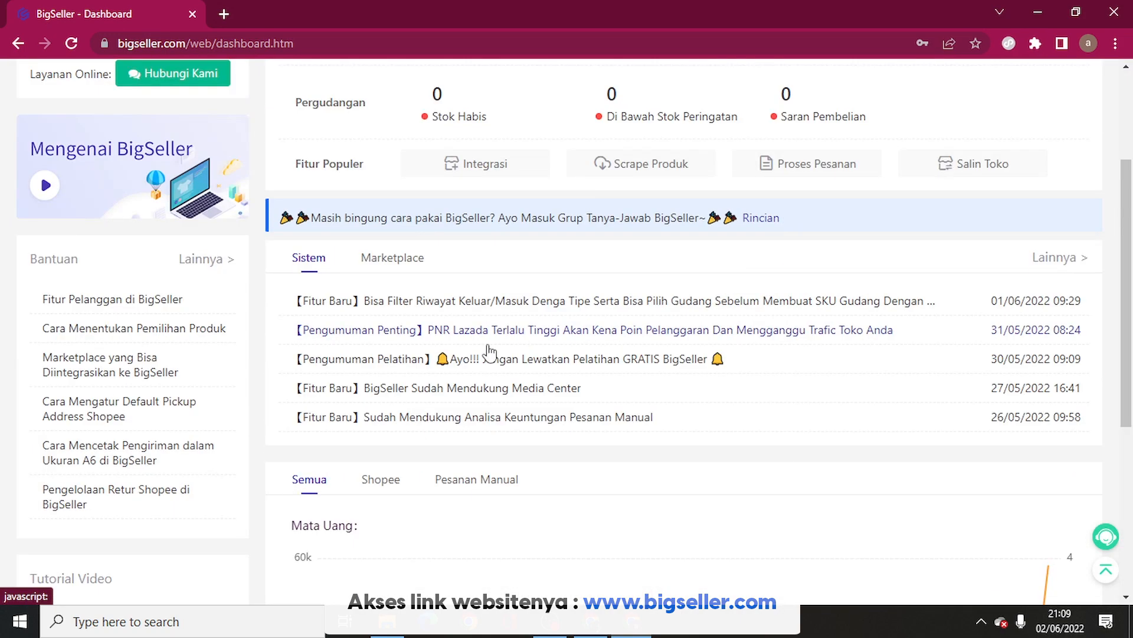
{"action": "scroll", "coordinate": [539, 144], "scroll_direction": "up", "scroll_amount": 3}
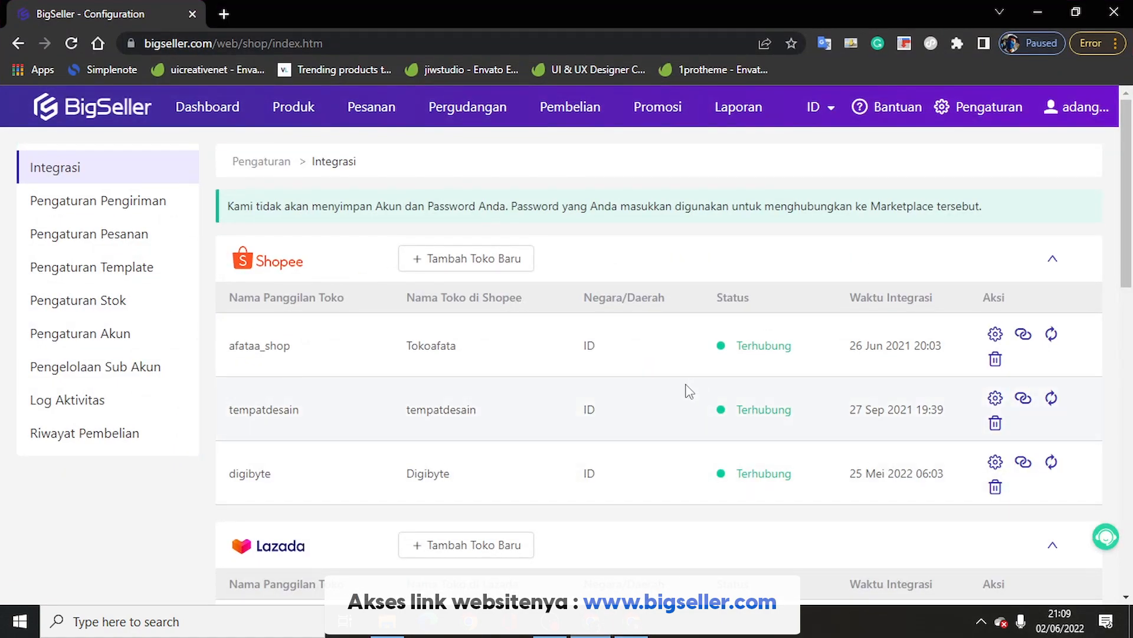
Step: Return to the Dashboard and review the Penjualan/Pesanan chart showing one 58000 sale on 2022-06-01
{"action": "left_click", "coordinate": [227, 108]}
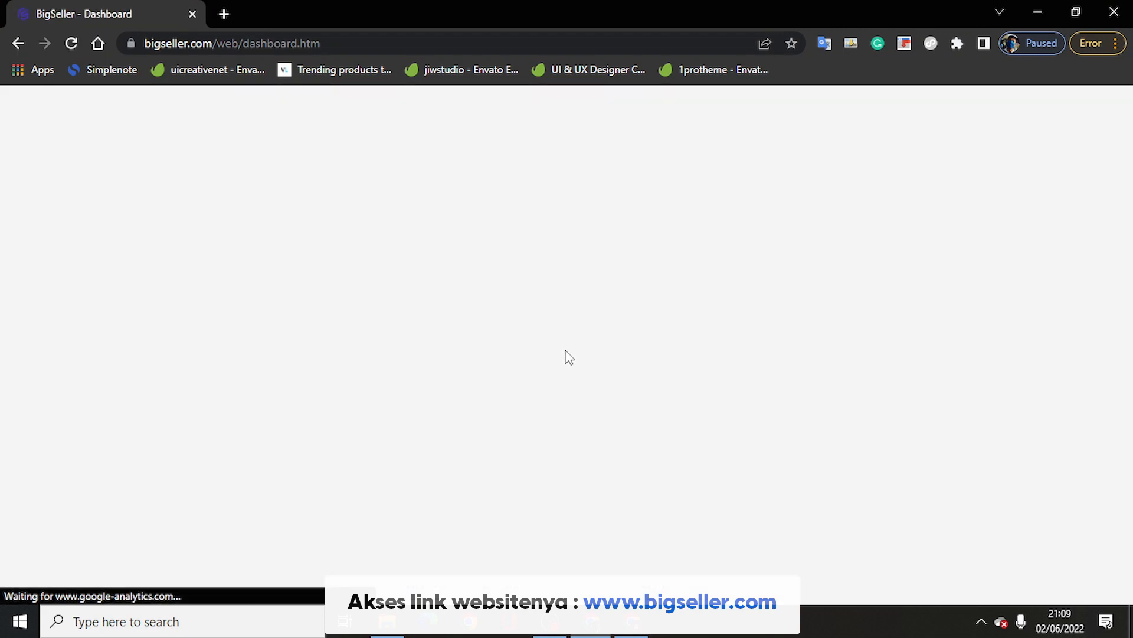
{"action": "scroll", "coordinate": [477, 341], "scroll_direction": "down", "scroll_amount": 8}
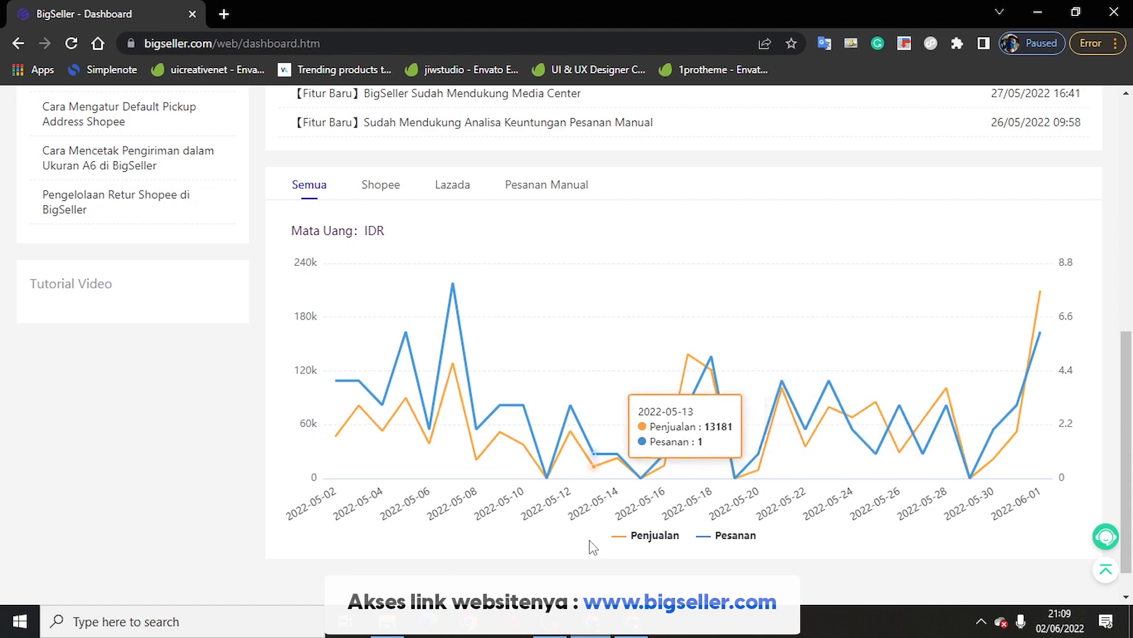
{"action": "scroll", "coordinate": [518, 330], "scroll_direction": "up", "scroll_amount": 5}
{"action": "scroll", "coordinate": [473, 300], "scroll_direction": "down", "scroll_amount": 4}
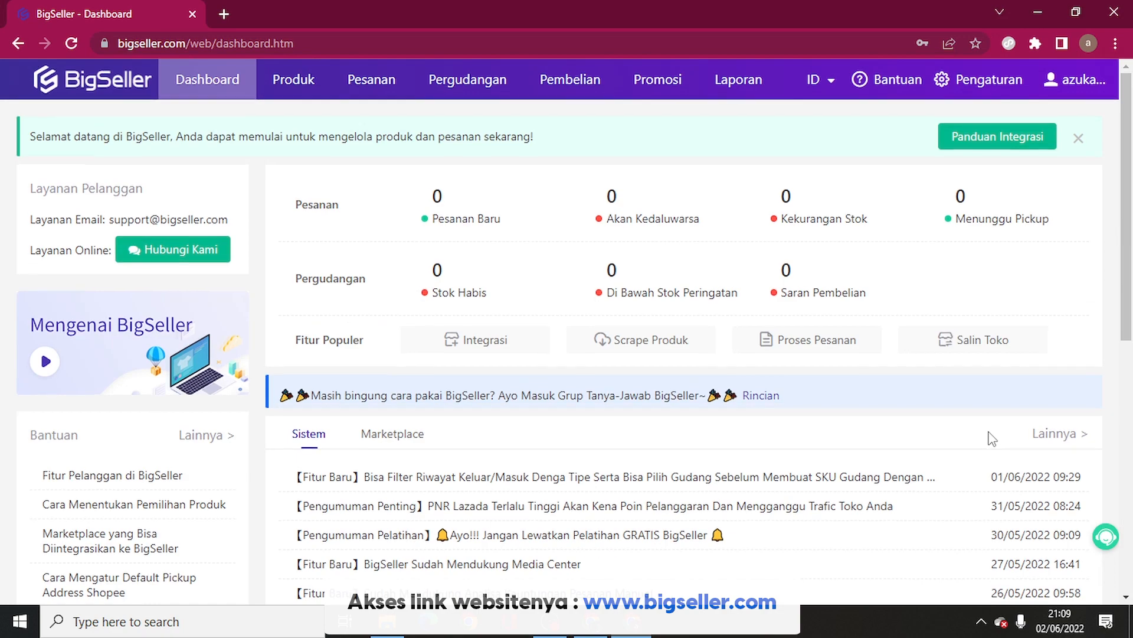
{"action": "scroll", "coordinate": [1003, 425], "scroll_direction": "down", "scroll_amount": 10}
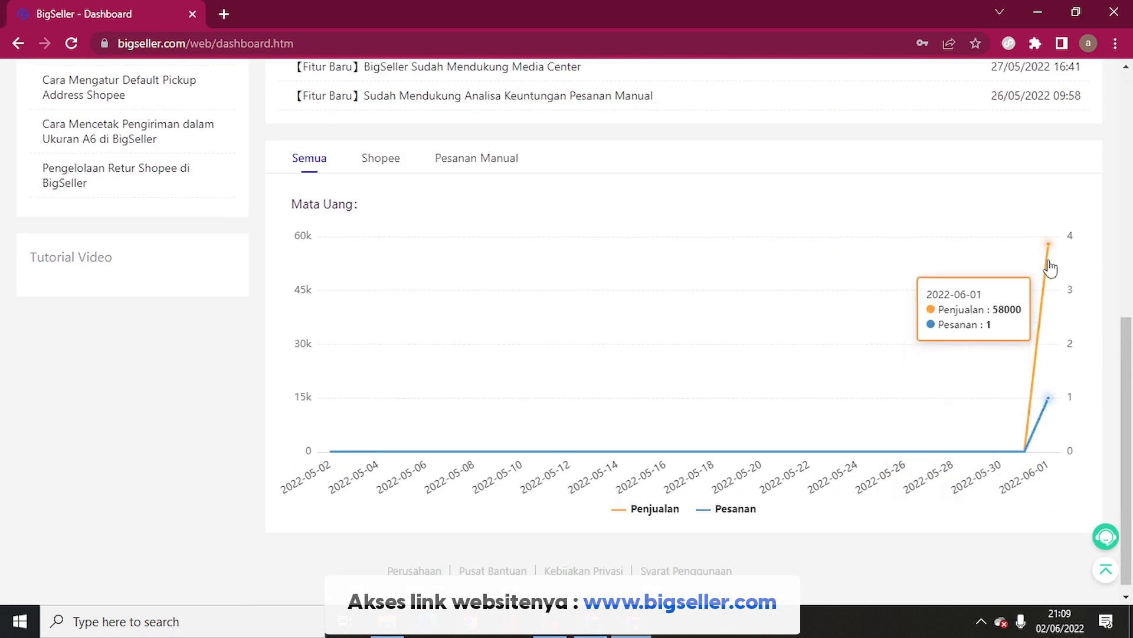
{"action": "scroll", "coordinate": [556, 425], "scroll_direction": "up", "scroll_amount": 10}
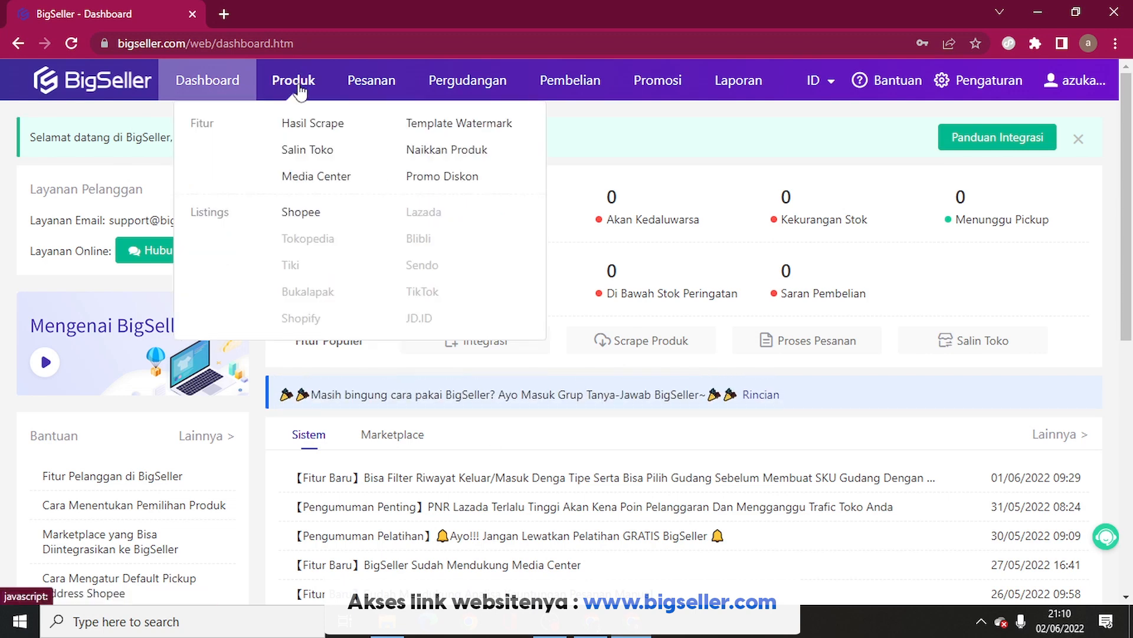
{"action": "mouse_move", "coordinate": [357, 93]}
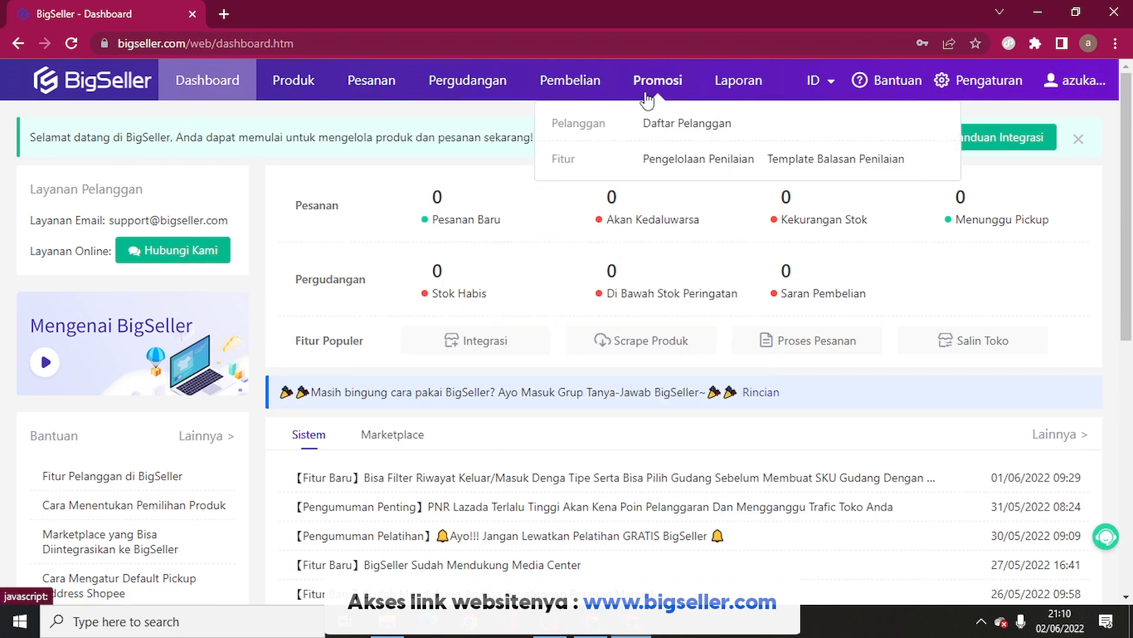
{"action": "mouse_move", "coordinate": [719, 93]}
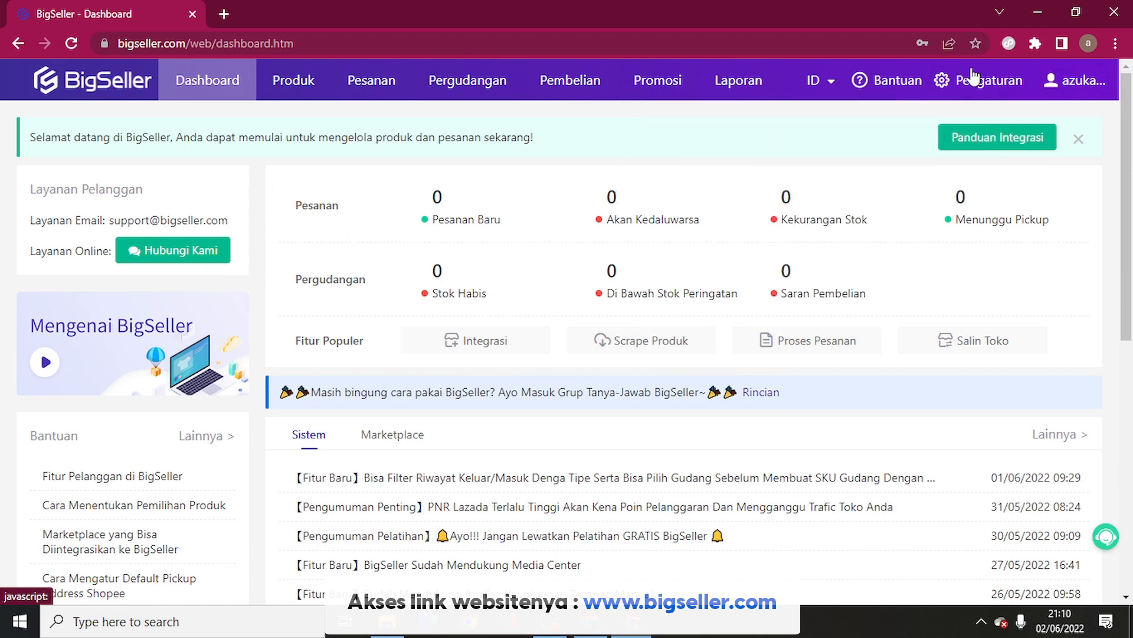
{"action": "mouse_move", "coordinate": [899, 96]}
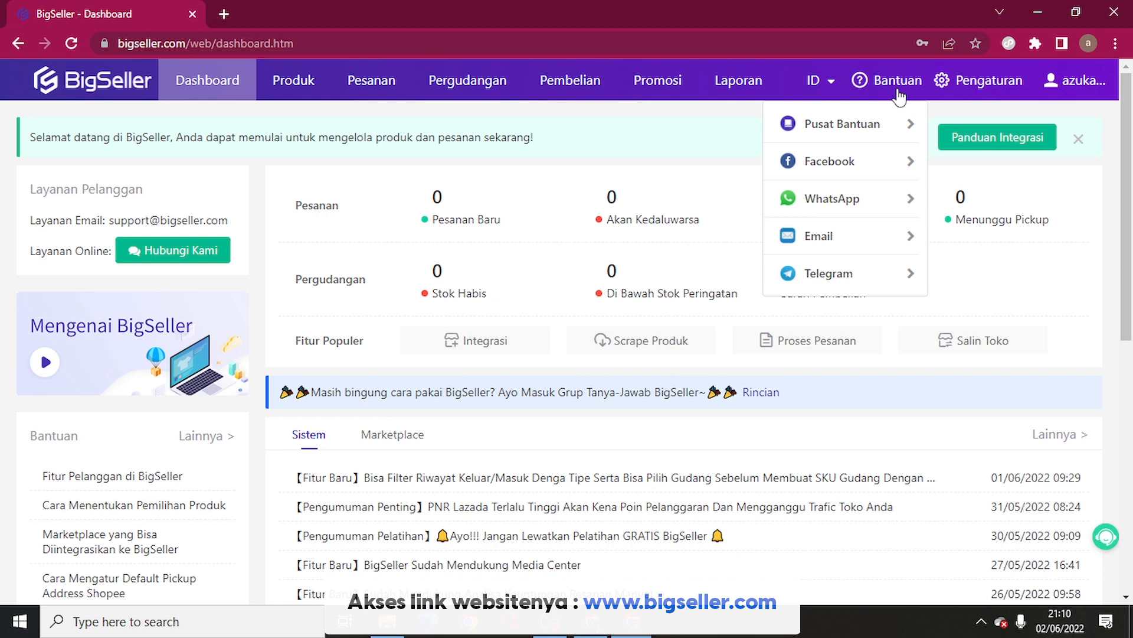
{"action": "mouse_move", "coordinate": [302, 98]}
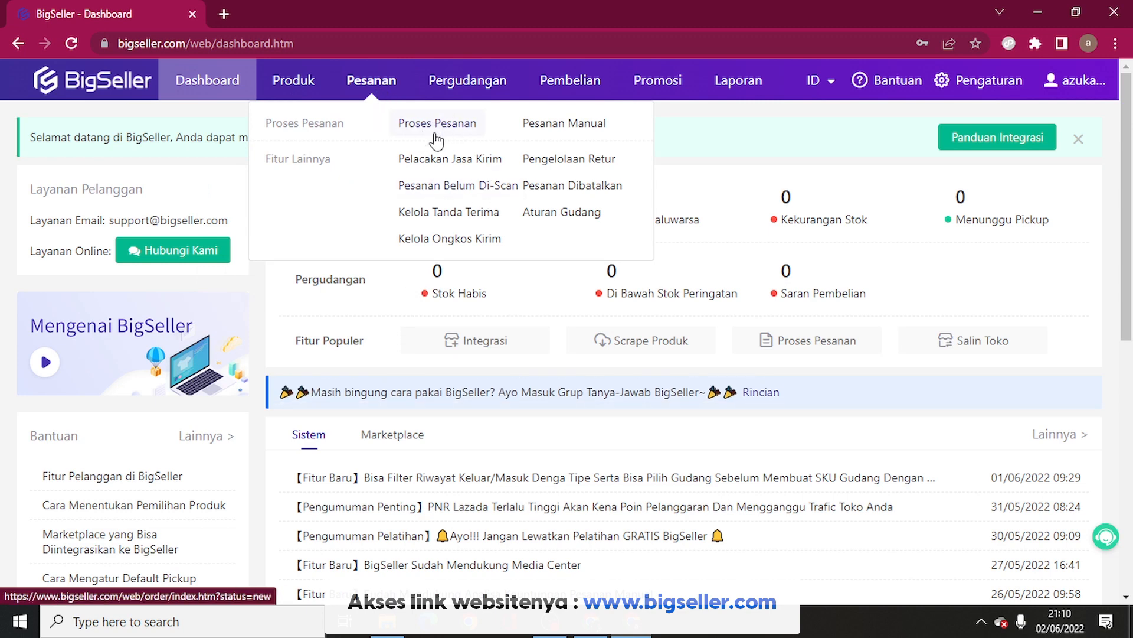
{"action": "mouse_move", "coordinate": [450, 89]}
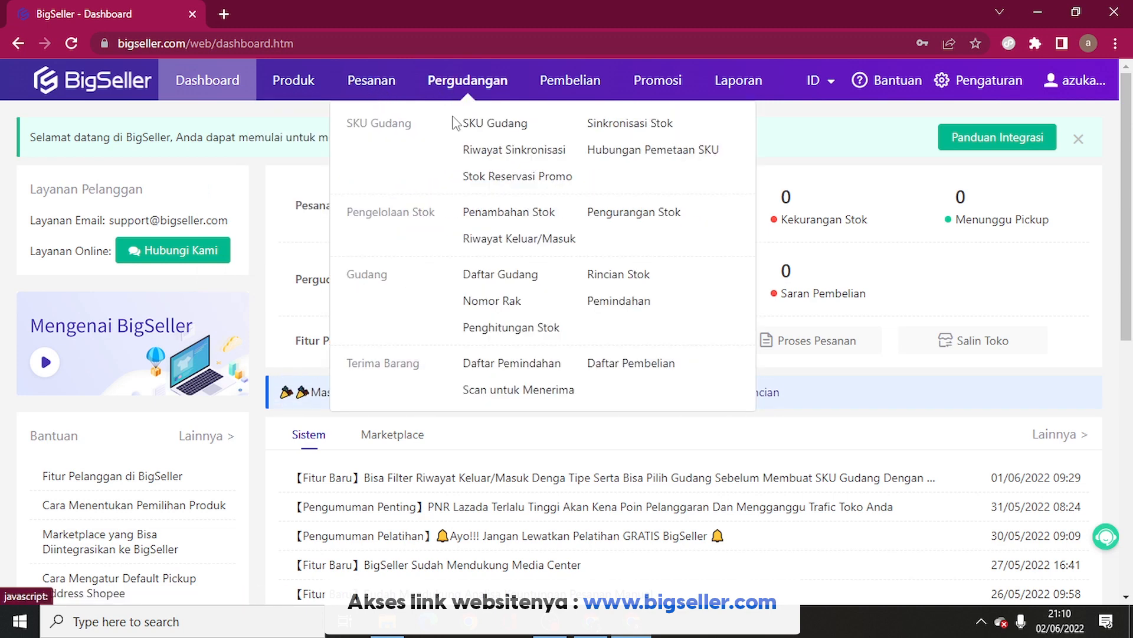
{"action": "mouse_move", "coordinate": [655, 88]}
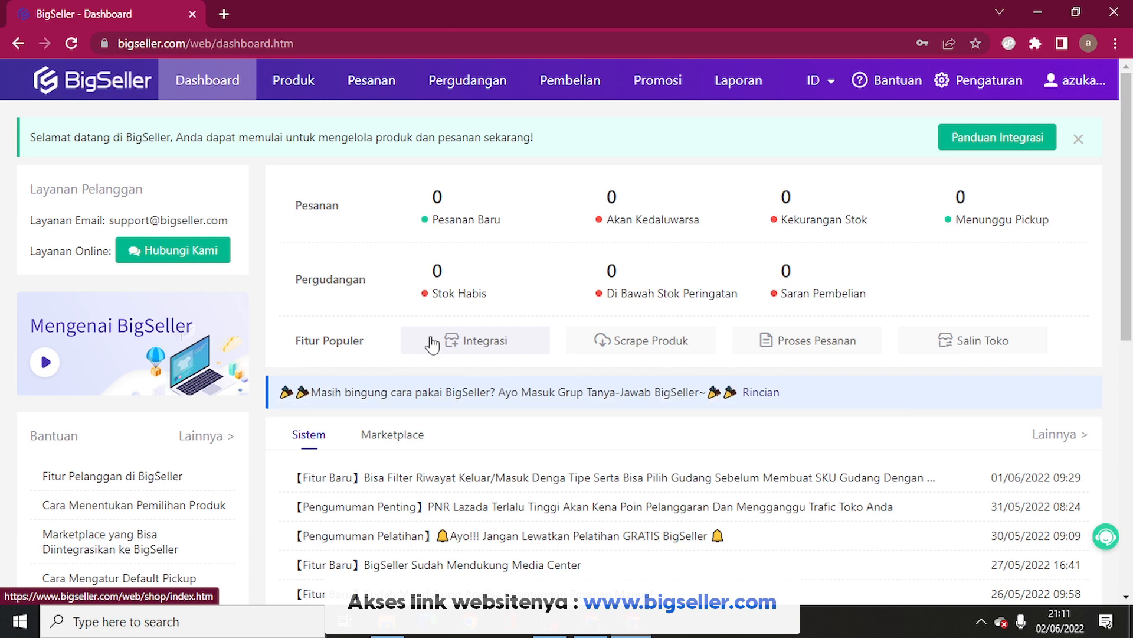
Step: Bring the other BigSeller window forward and open the marketplace Integrasi settings
{"action": "left_click", "coordinate": [583, 632]}
{"action": "scroll", "coordinate": [228, 232], "scroll_direction": "up", "scroll_amount": 7}
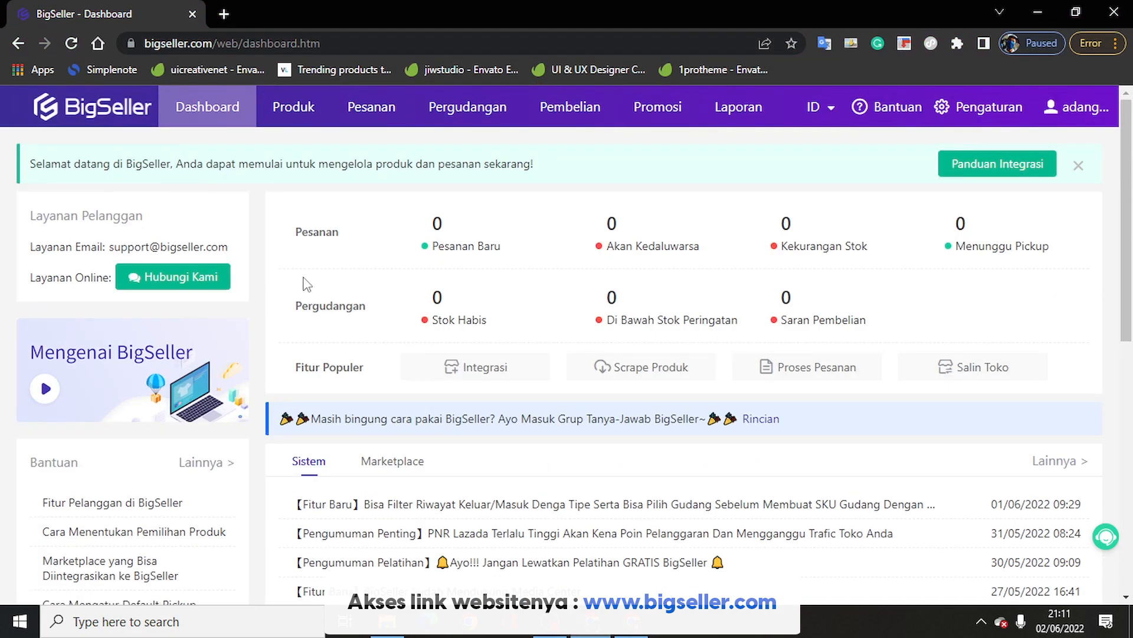
{"action": "scroll", "coordinate": [236, 325], "scroll_direction": "down", "scroll_amount": 4}
{"action": "scroll", "coordinate": [418, 349], "scroll_direction": "up", "scroll_amount": 4}
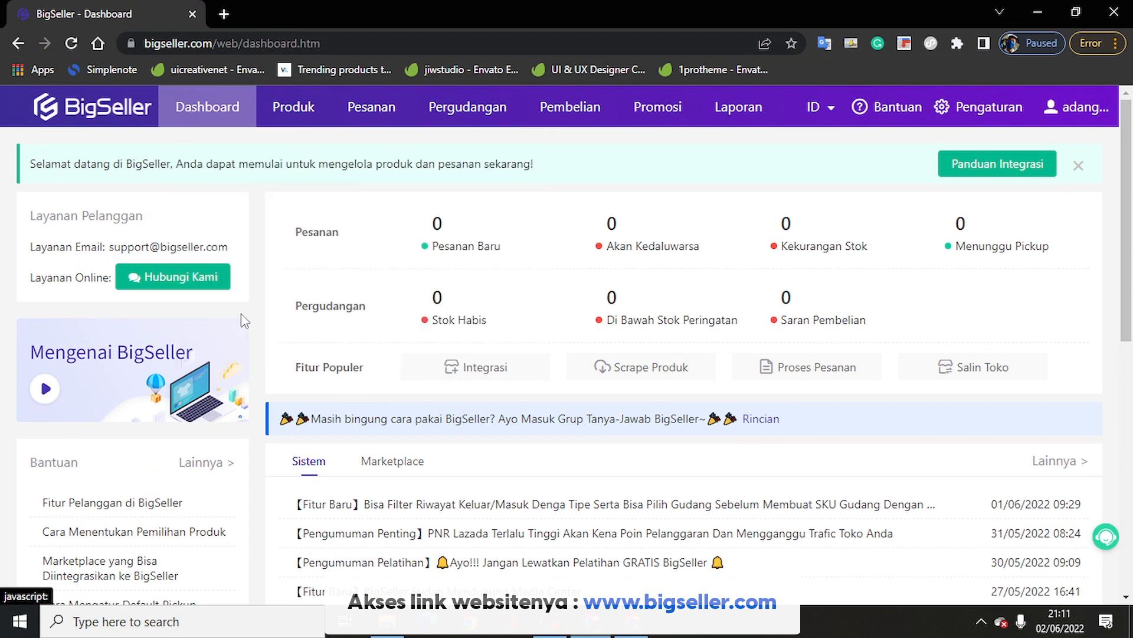
{"action": "left_click", "coordinate": [450, 385]}
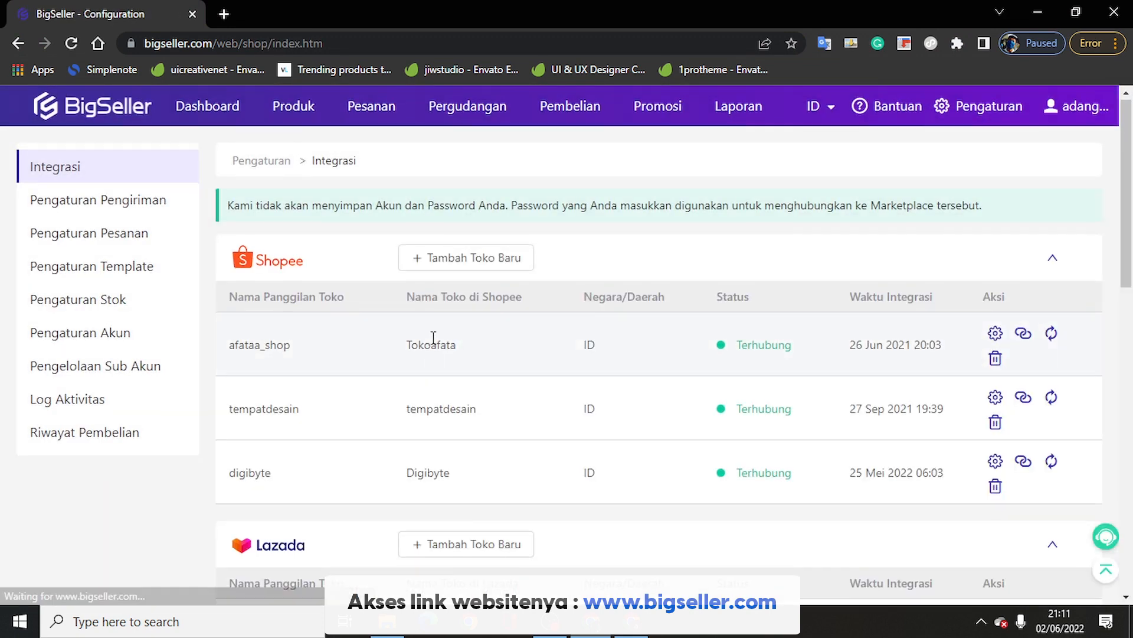
Step: Open the Tokopedia connect form, select its Shop Domain field, then close it
{"action": "scroll", "coordinate": [436, 346], "scroll_direction": "down", "scroll_amount": 1}
{"action": "scroll", "coordinate": [436, 346], "scroll_direction": "down", "scroll_amount": 10}
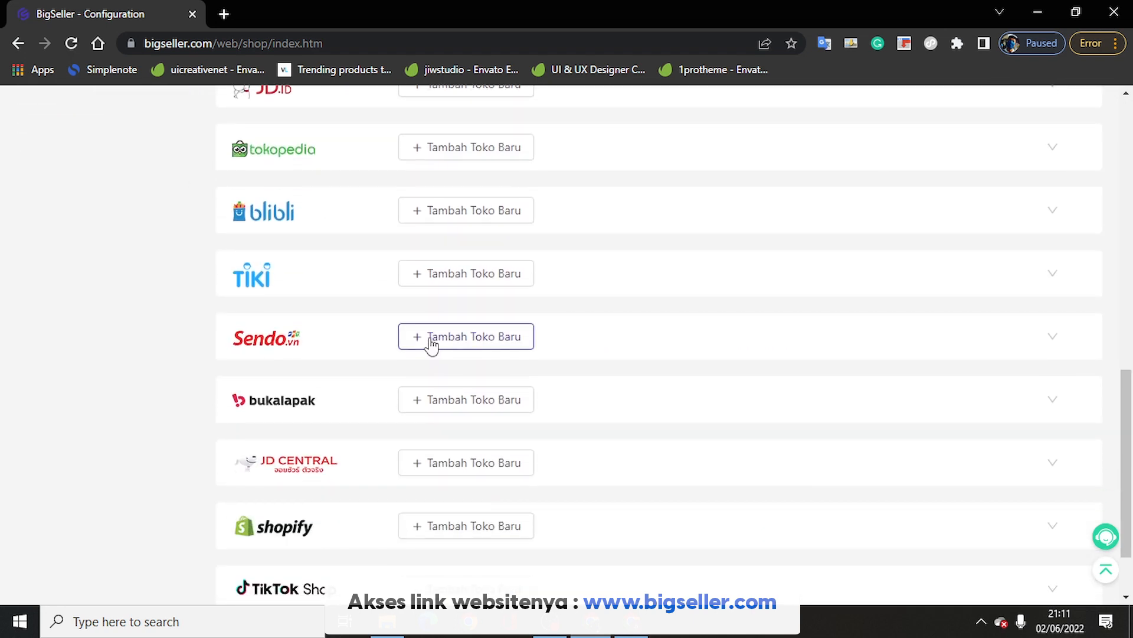
{"action": "left_click", "coordinate": [432, 346]}
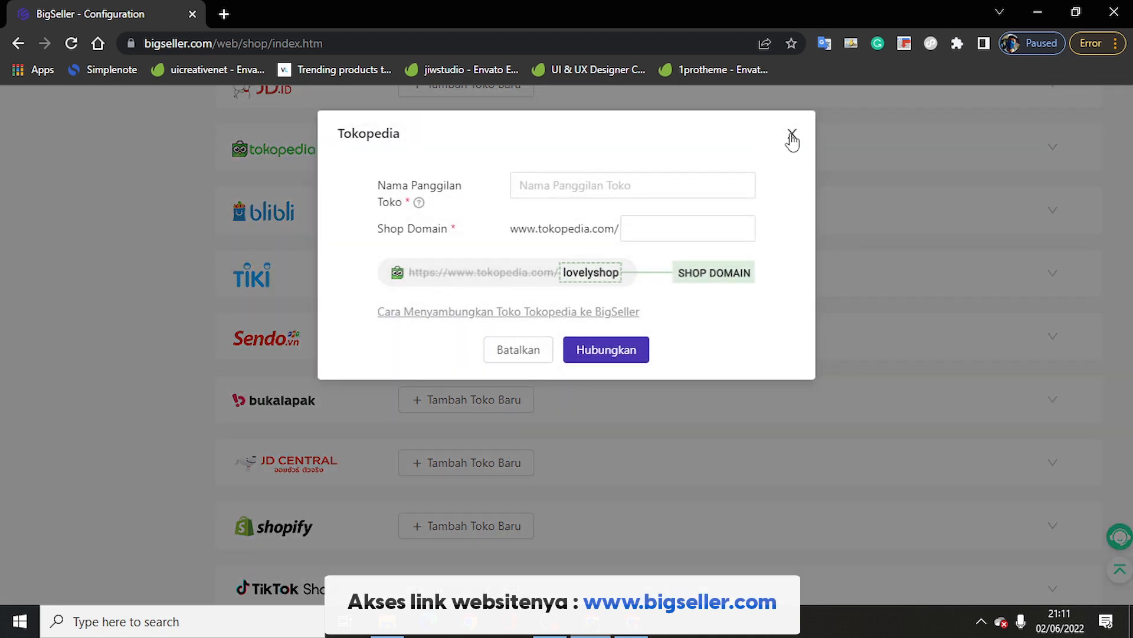
{"action": "left_click", "coordinate": [697, 220]}
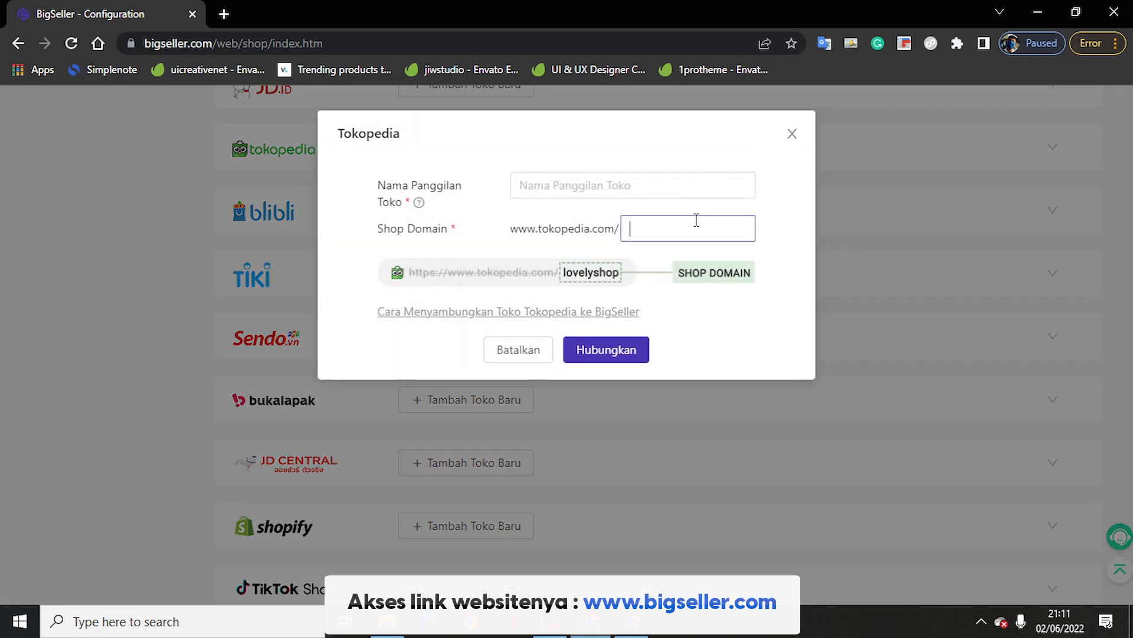
{"action": "left_click", "coordinate": [789, 137]}
Step: Open and close the new Shopee store form, then reopen the Tokopedia connect form
{"action": "scroll", "coordinate": [653, 238], "scroll_direction": "up", "scroll_amount": 12}
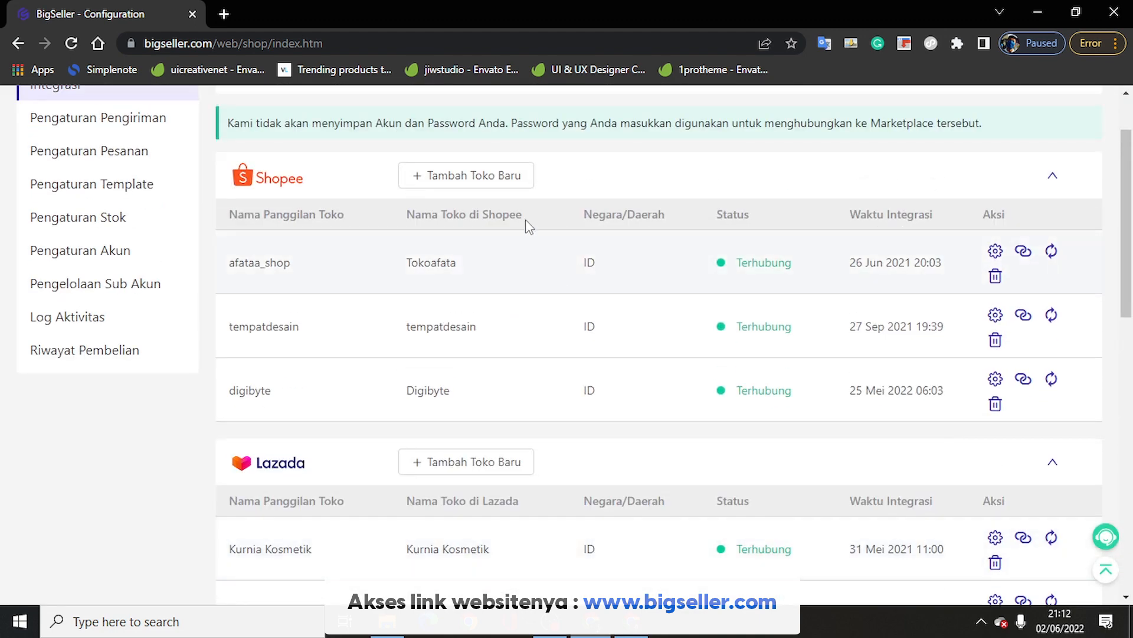
{"action": "left_click", "coordinate": [506, 180]}
{"action": "left_click", "coordinate": [550, 192]}
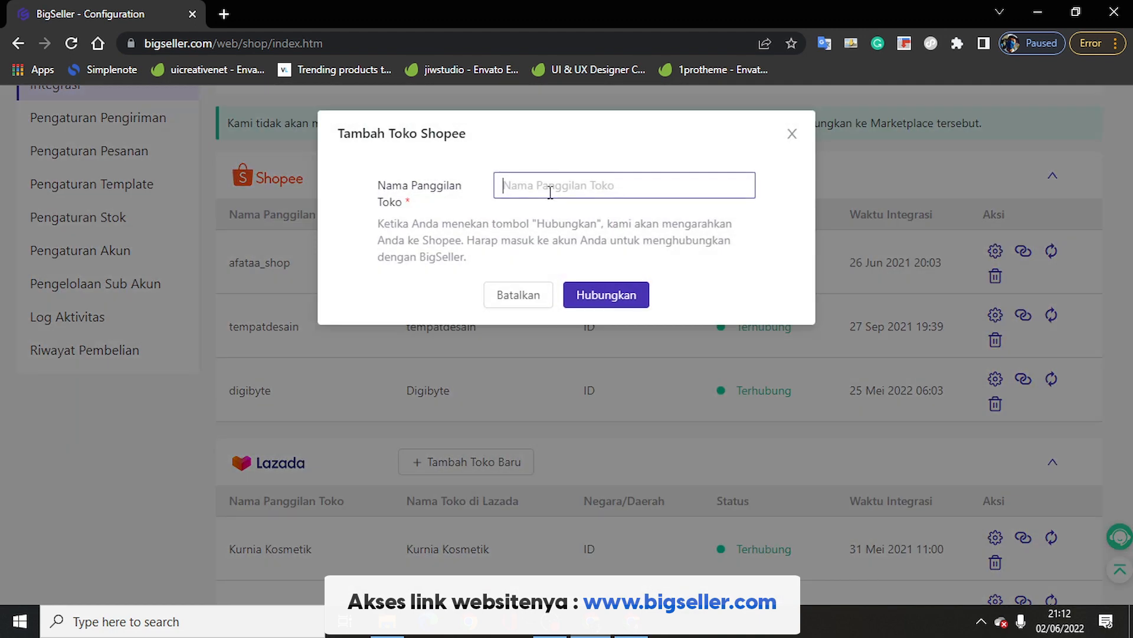
{"action": "left_click", "coordinate": [791, 135]}
{"action": "scroll", "coordinate": [516, 307], "scroll_direction": "down", "scroll_amount": 6}
{"action": "scroll", "coordinate": [514, 306], "scroll_direction": "down", "scroll_amount": 3}
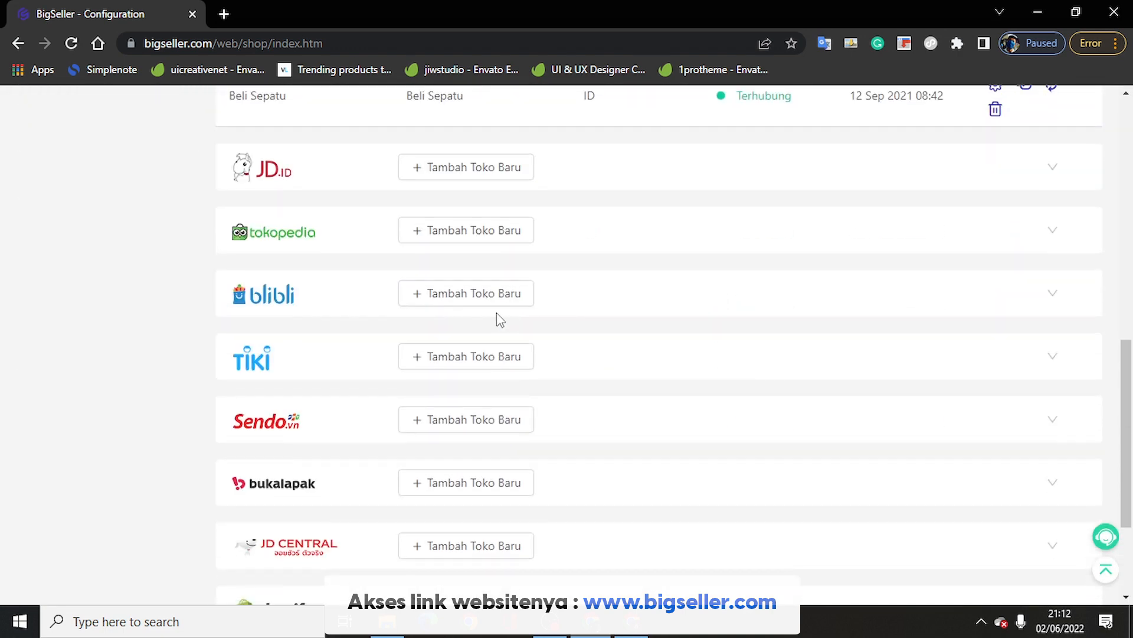
{"action": "left_click", "coordinate": [477, 234]}
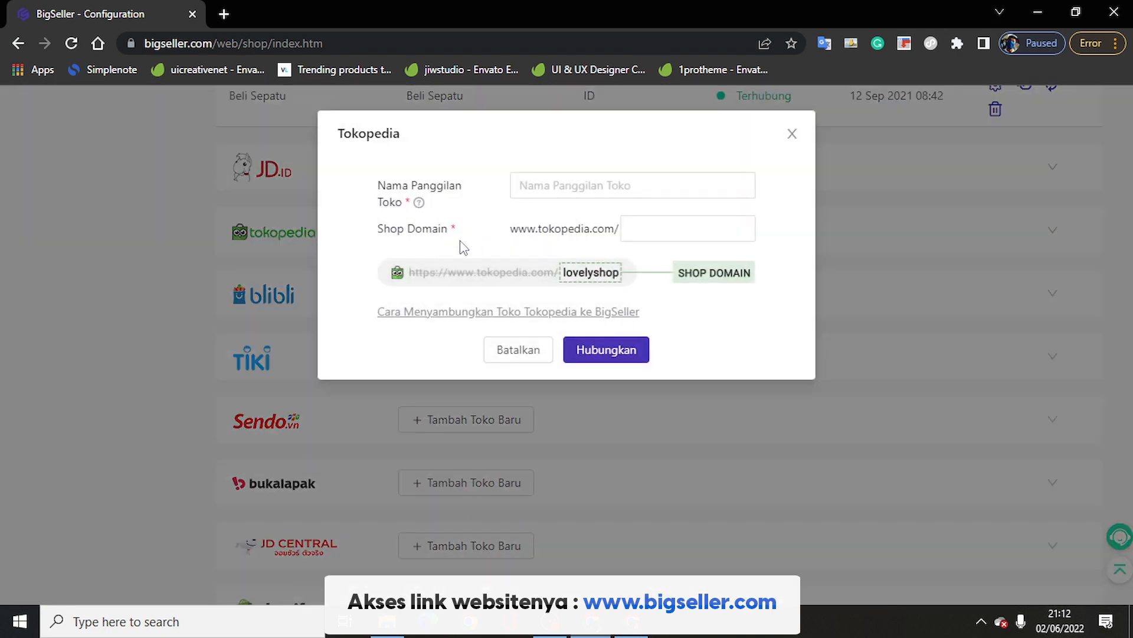
Step: Connect the Tokopedia store nicknamed 'Bihzam' with shop domain bihzam, then open a new tab
{"action": "left_click", "coordinate": [557, 186]}
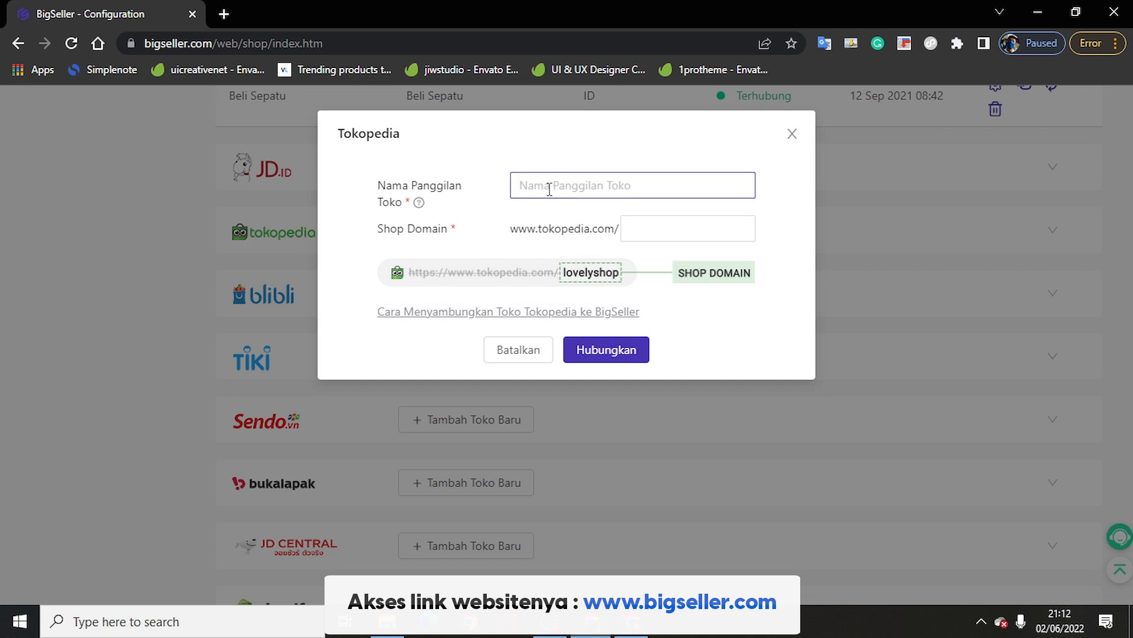
{"action": "type", "text": "Bihzam"}
{"action": "key", "text": "Tab"}
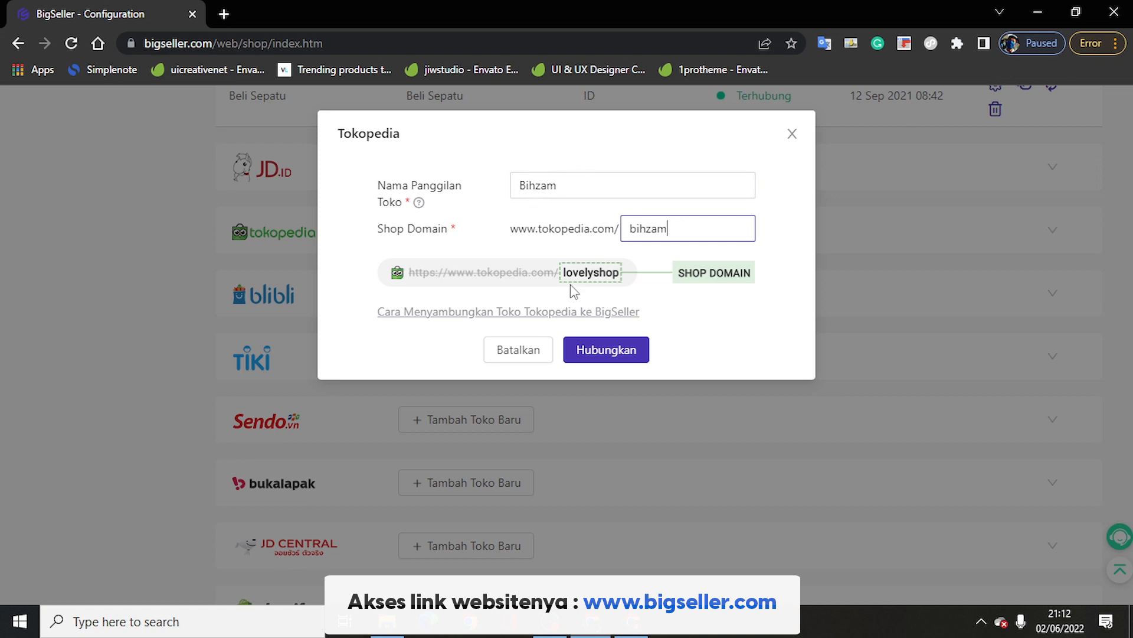
{"action": "left_click", "coordinate": [605, 348]}
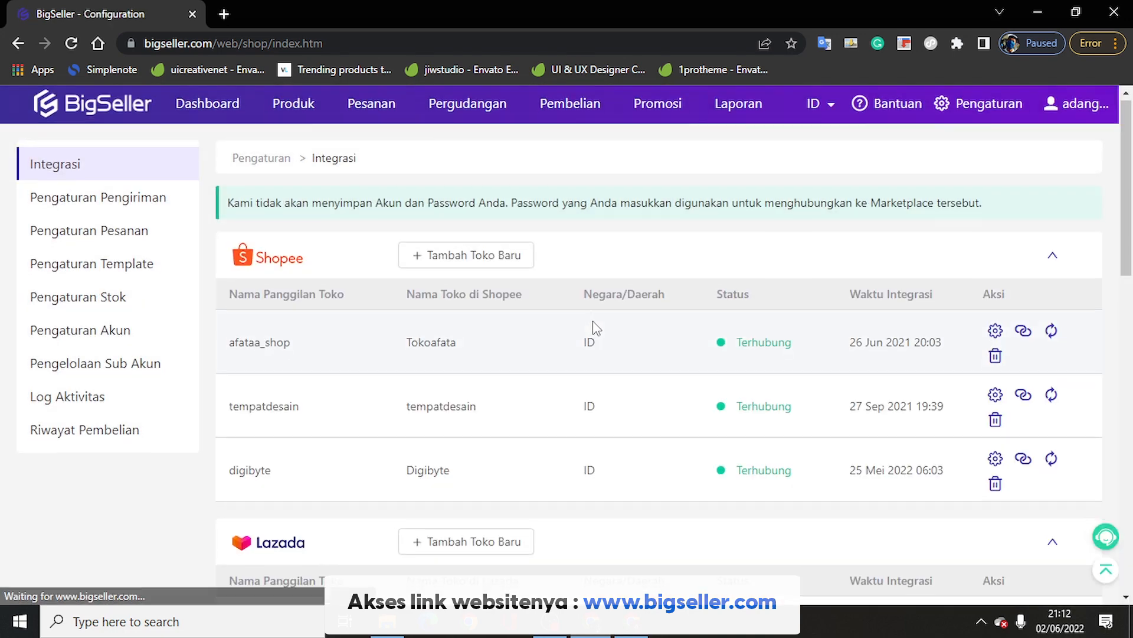
{"action": "scroll", "coordinate": [594, 325], "scroll_direction": "down", "scroll_amount": 10}
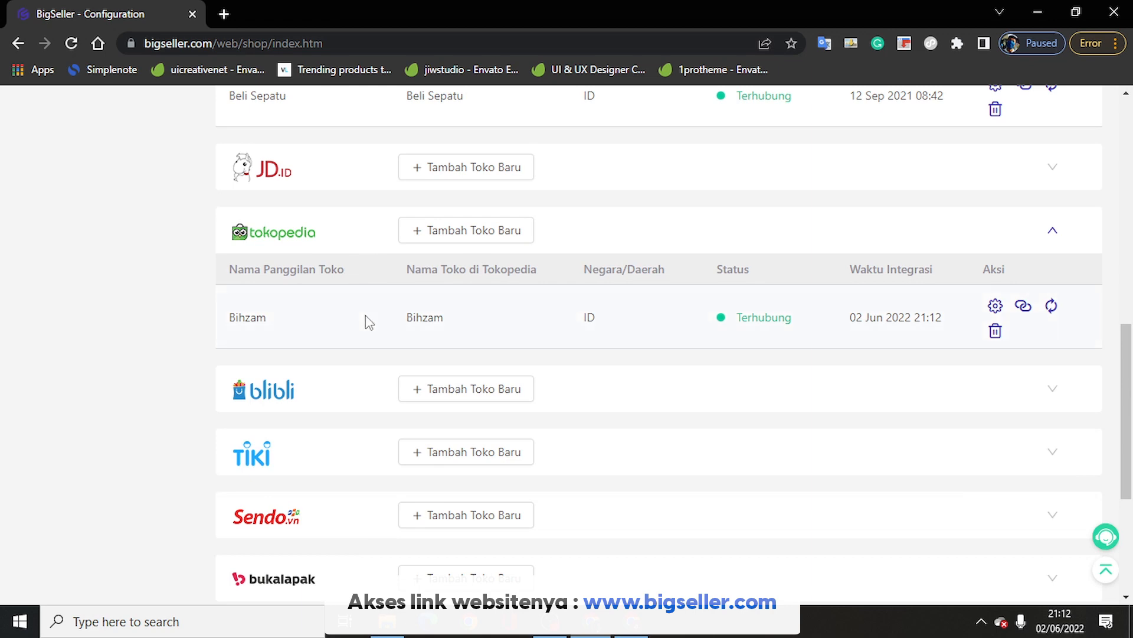
{"action": "left_click", "coordinate": [223, 14]}
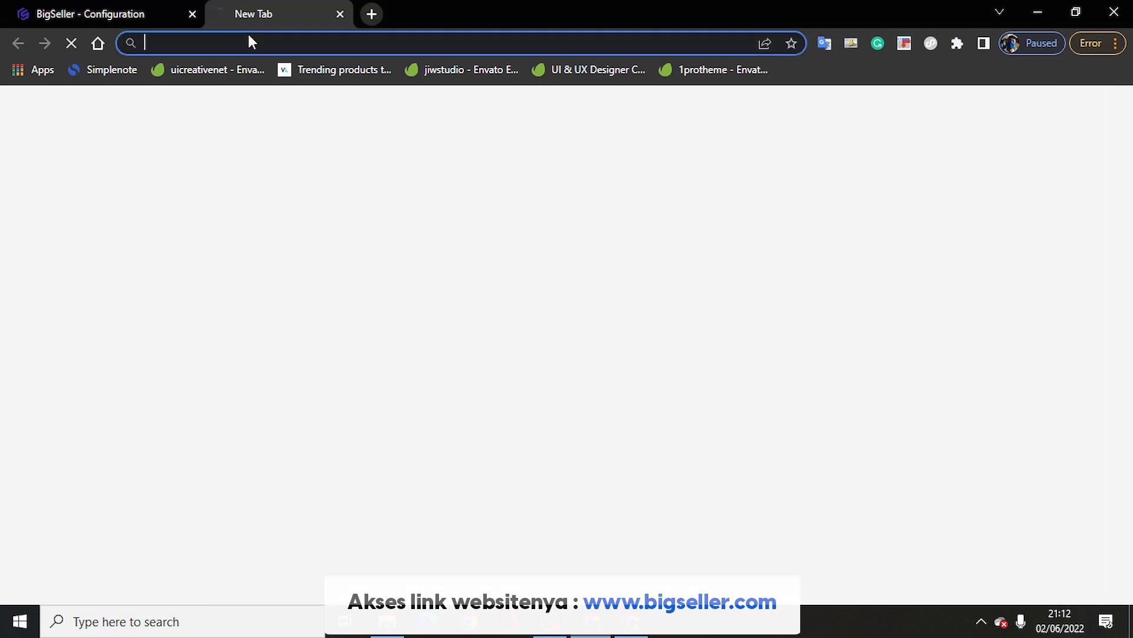
Step: Load tokopedia.com in the new tab, then go back to BigSeller's store integration list
{"action": "left_click", "coordinate": [259, 43]}
{"action": "type", "text": "toko"}
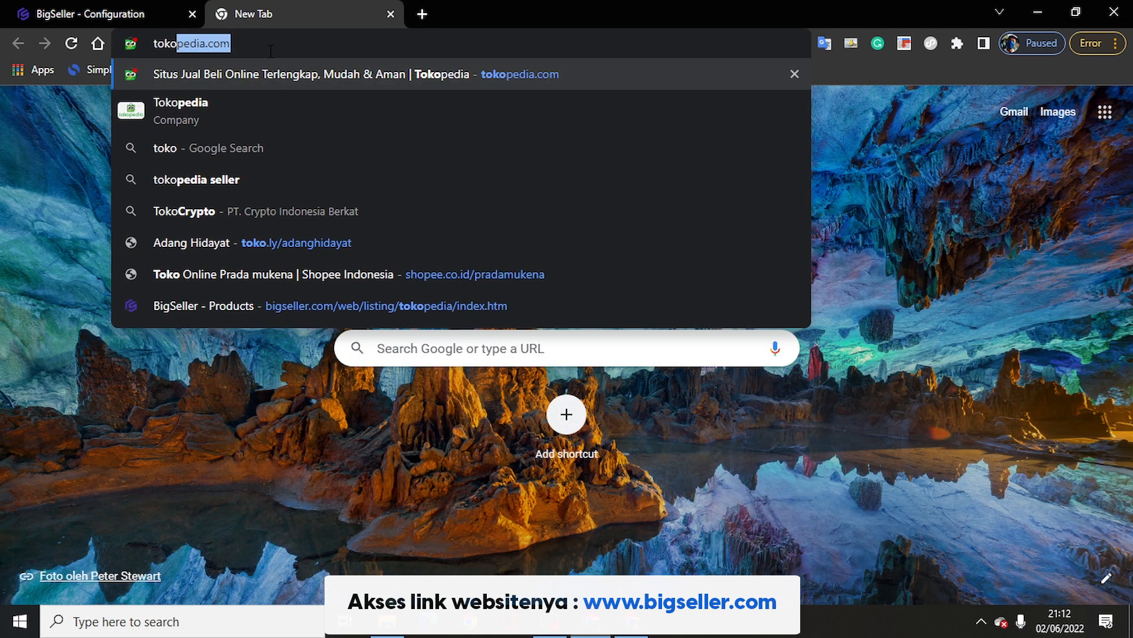
{"action": "key", "text": "Return"}
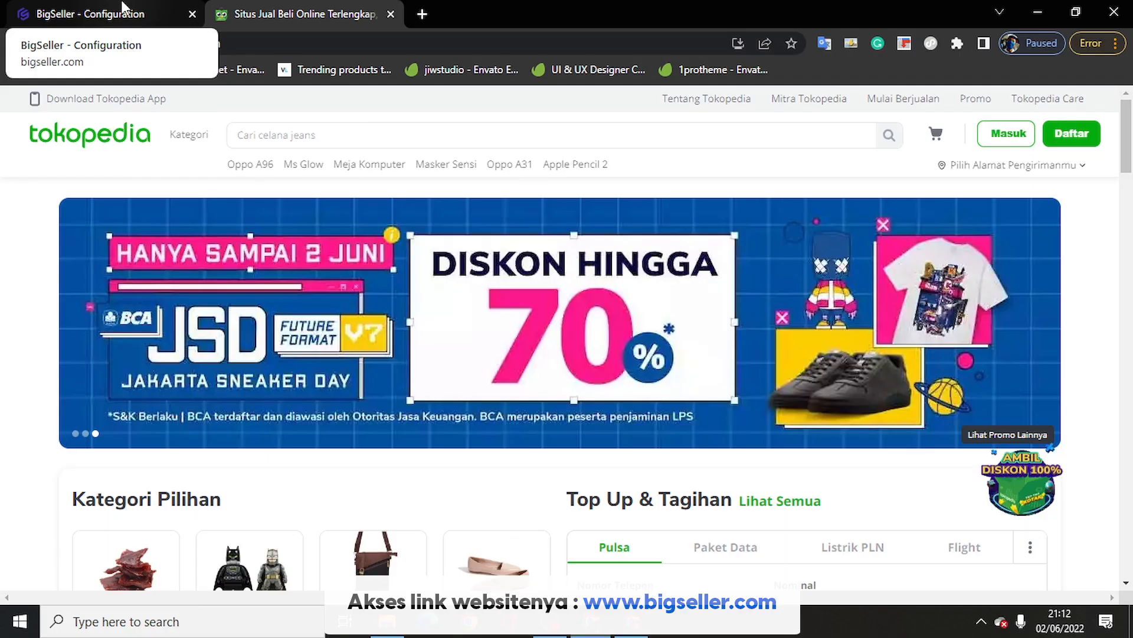
{"action": "left_click", "coordinate": [122, 9]}
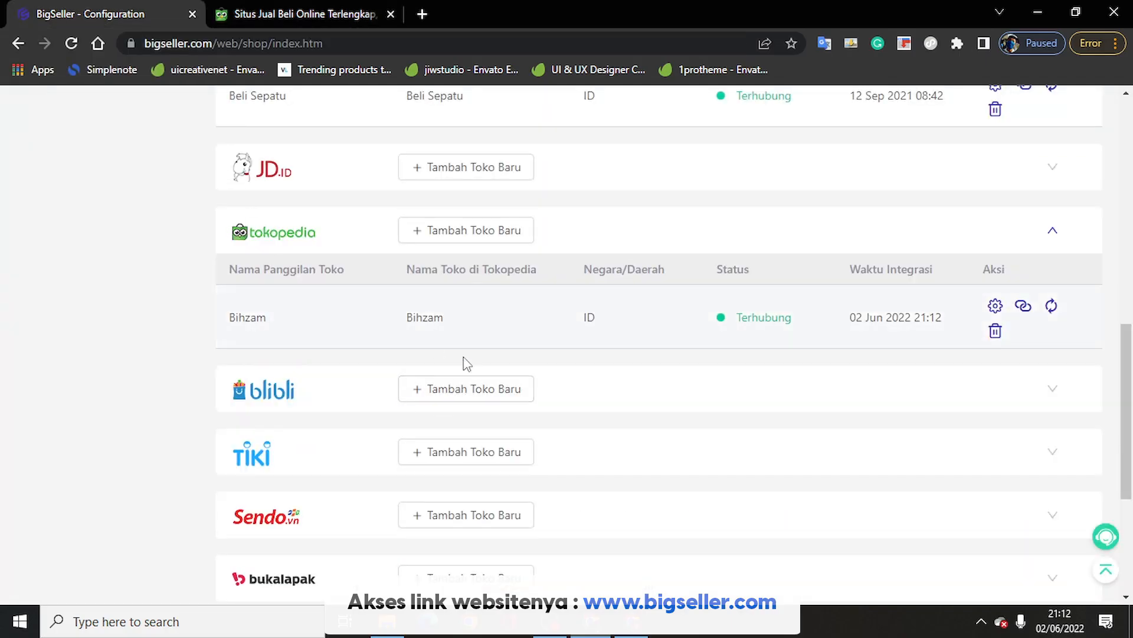
{"action": "scroll", "coordinate": [437, 268], "scroll_direction": "up", "scroll_amount": 10}
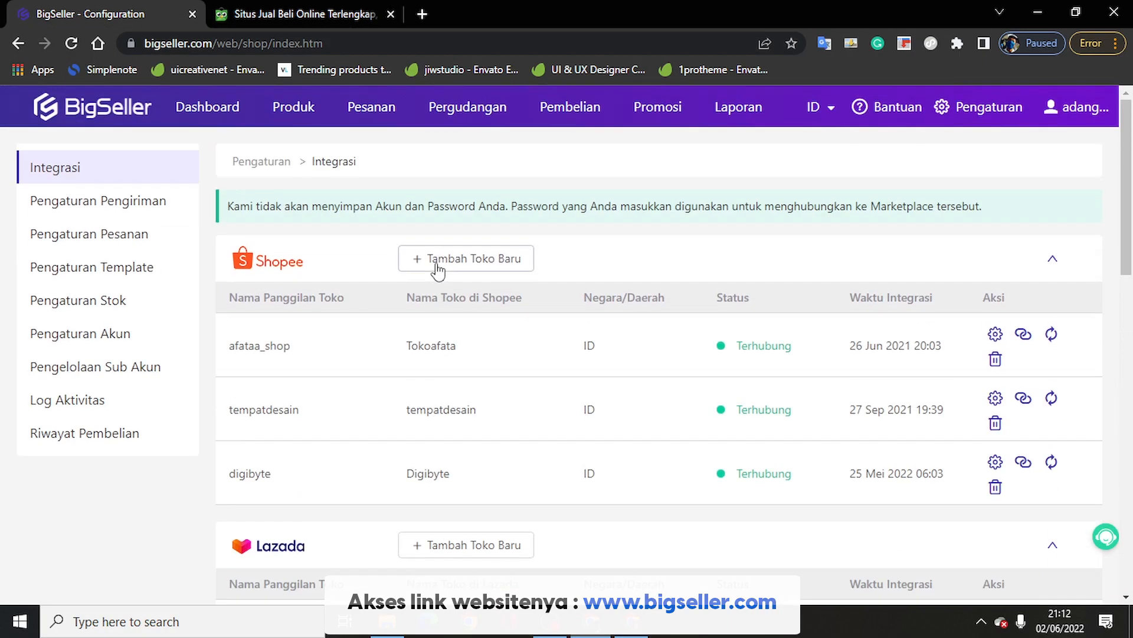
Step: Go to Produk > Hasil Scrape, close the 4 Langkah guide, and browse the scraped products
{"action": "mouse_move", "coordinate": [297, 118]}
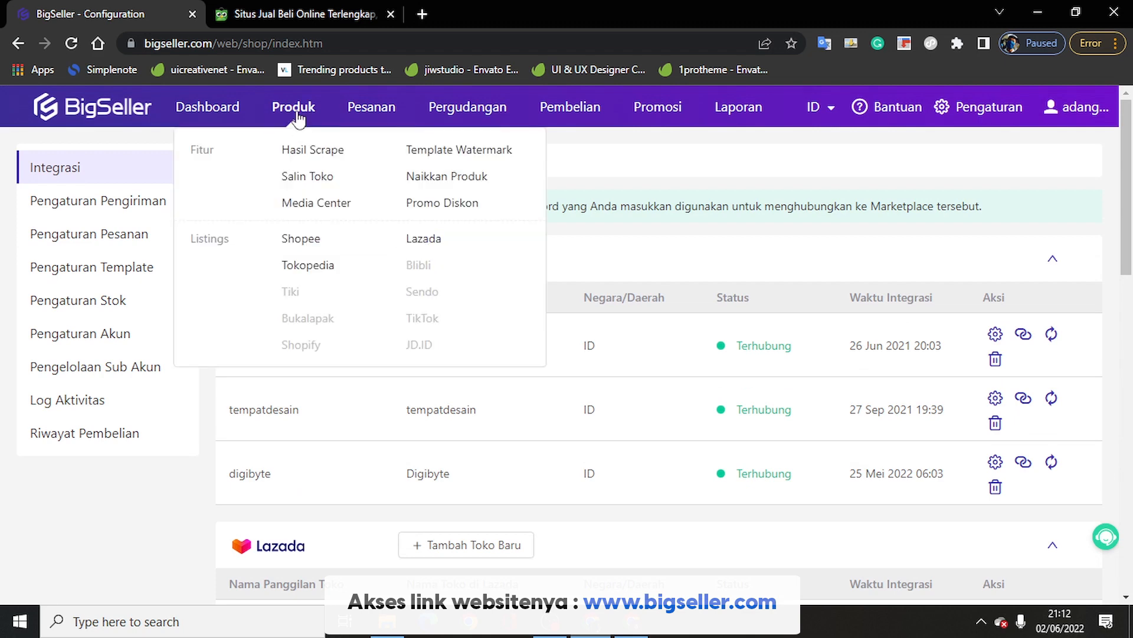
{"action": "left_click", "coordinate": [307, 151]}
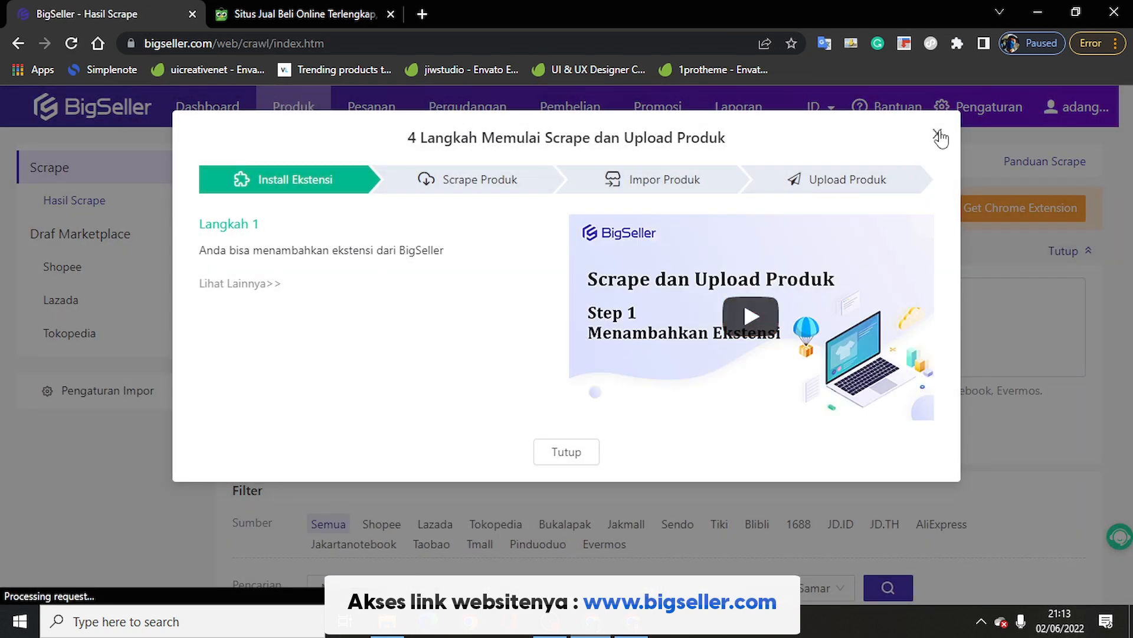
{"action": "left_click", "coordinate": [939, 136]}
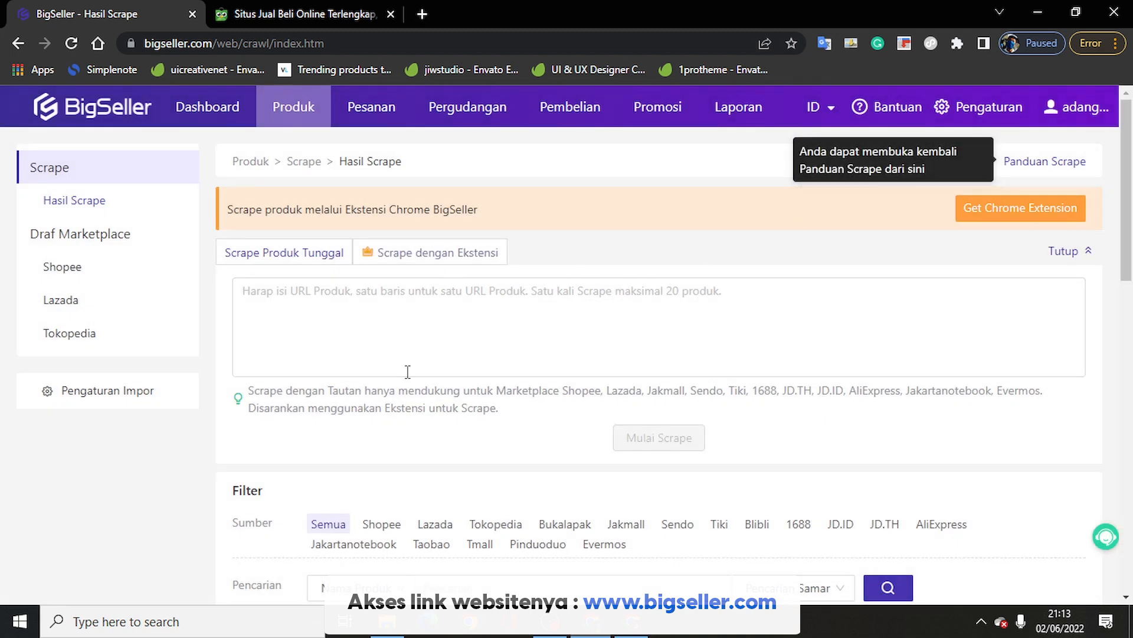
{"action": "scroll", "coordinate": [496, 437], "scroll_direction": "down", "scroll_amount": 3}
{"action": "scroll", "coordinate": [494, 432], "scroll_direction": "down", "scroll_amount": 2}
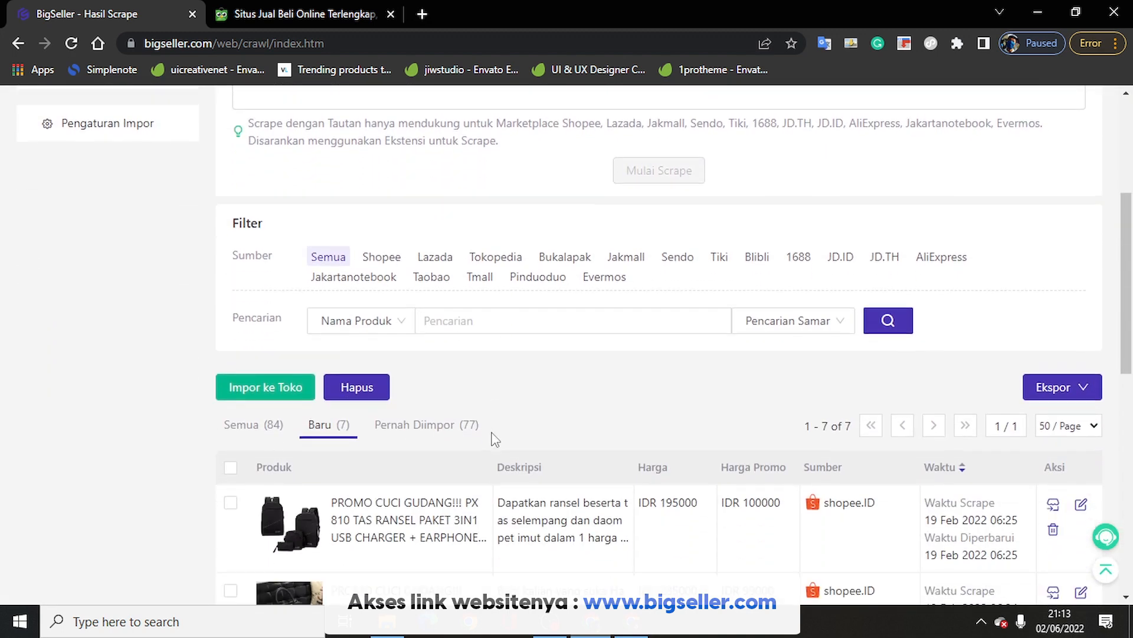
{"action": "scroll", "coordinate": [494, 432], "scroll_direction": "up", "scroll_amount": 2}
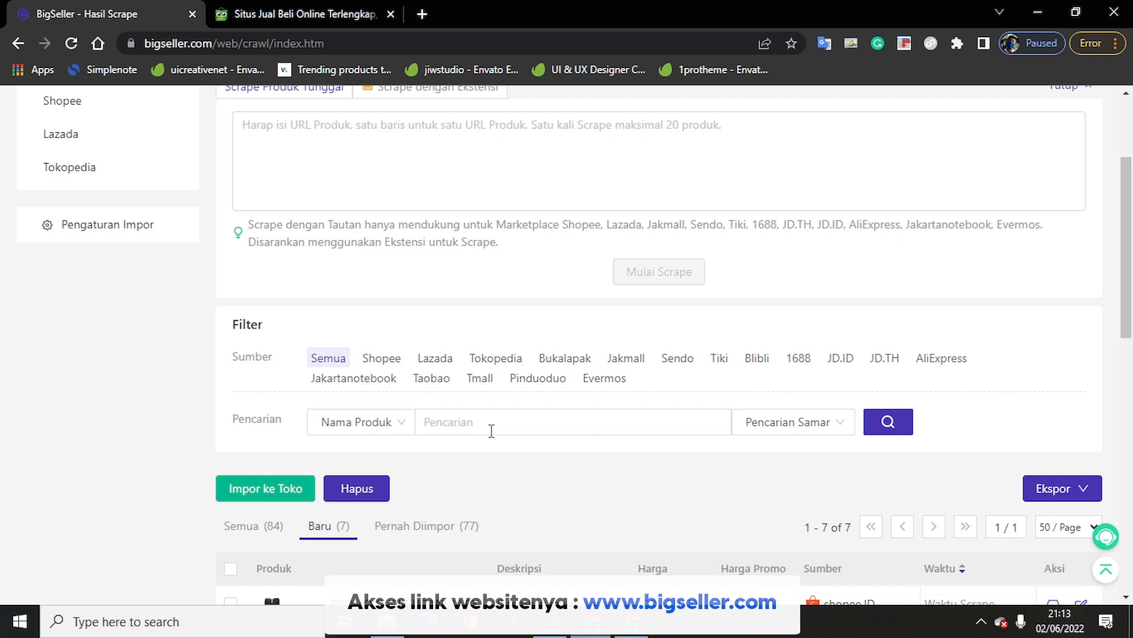
{"action": "scroll", "coordinate": [506, 319], "scroll_direction": "up", "scroll_amount": 3}
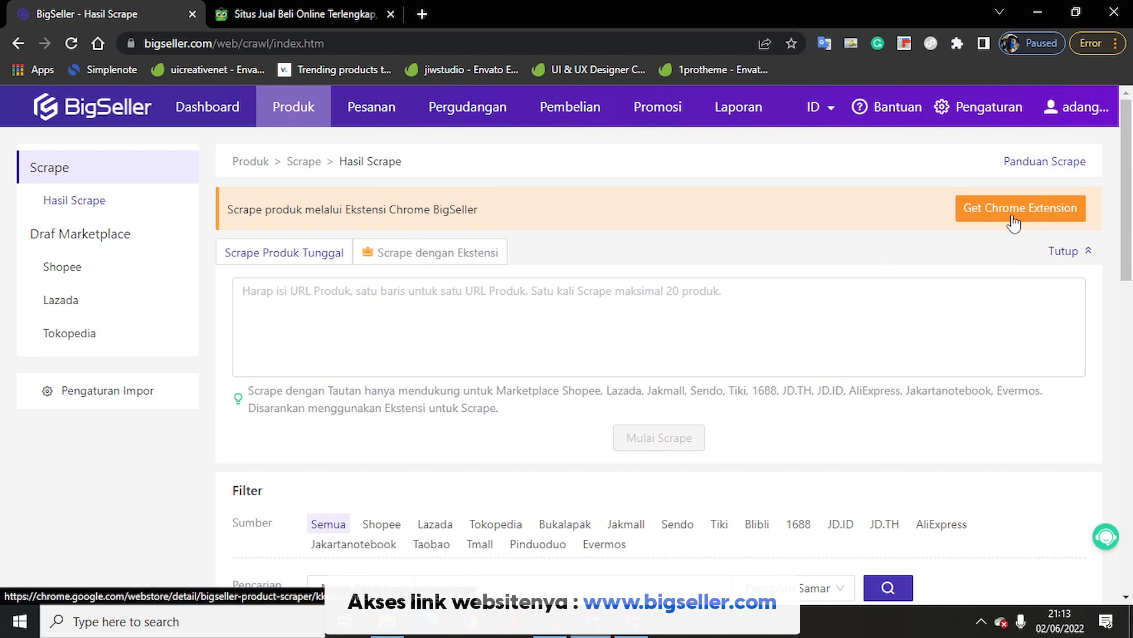
Step: Open the BigSeller - Scraper Produk extension's Chrome Web Store page
{"action": "left_click", "coordinate": [958, 44]}
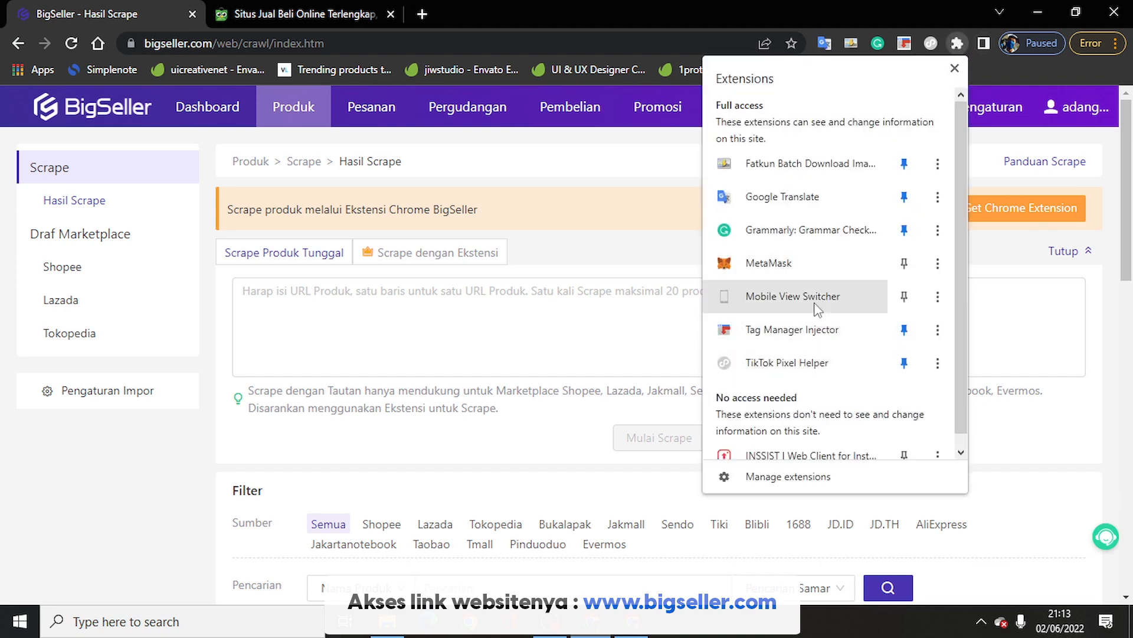
{"action": "scroll", "coordinate": [818, 307], "scroll_direction": "down", "scroll_amount": 1}
{"action": "scroll", "coordinate": [850, 296], "scroll_direction": "up", "scroll_amount": 1}
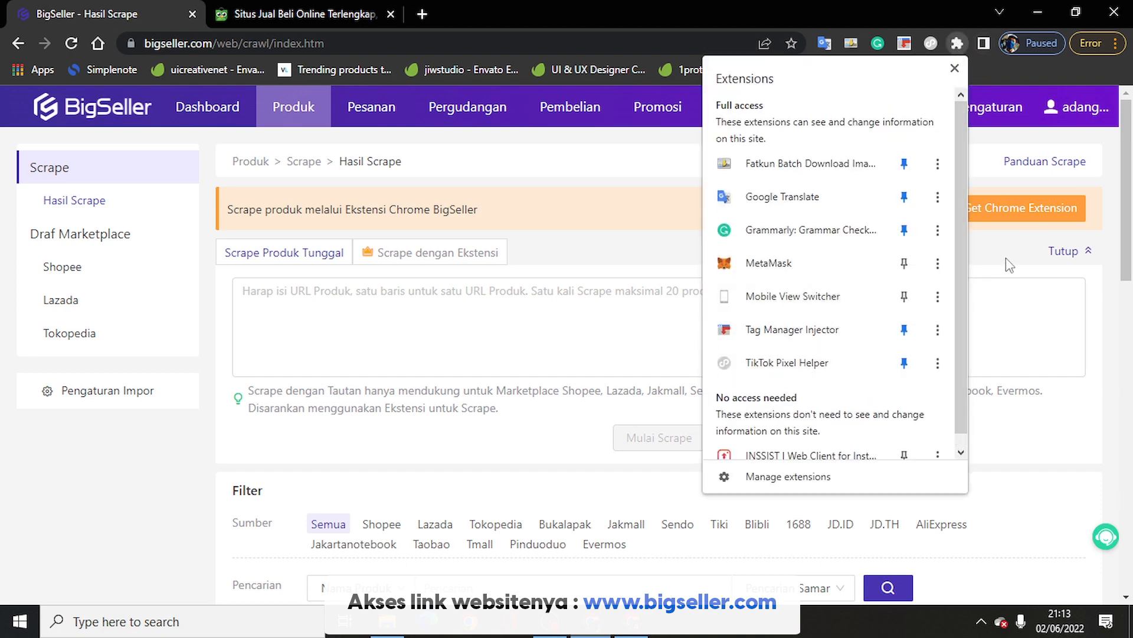
{"action": "left_click", "coordinate": [998, 224]}
{"action": "left_click", "coordinate": [997, 220]}
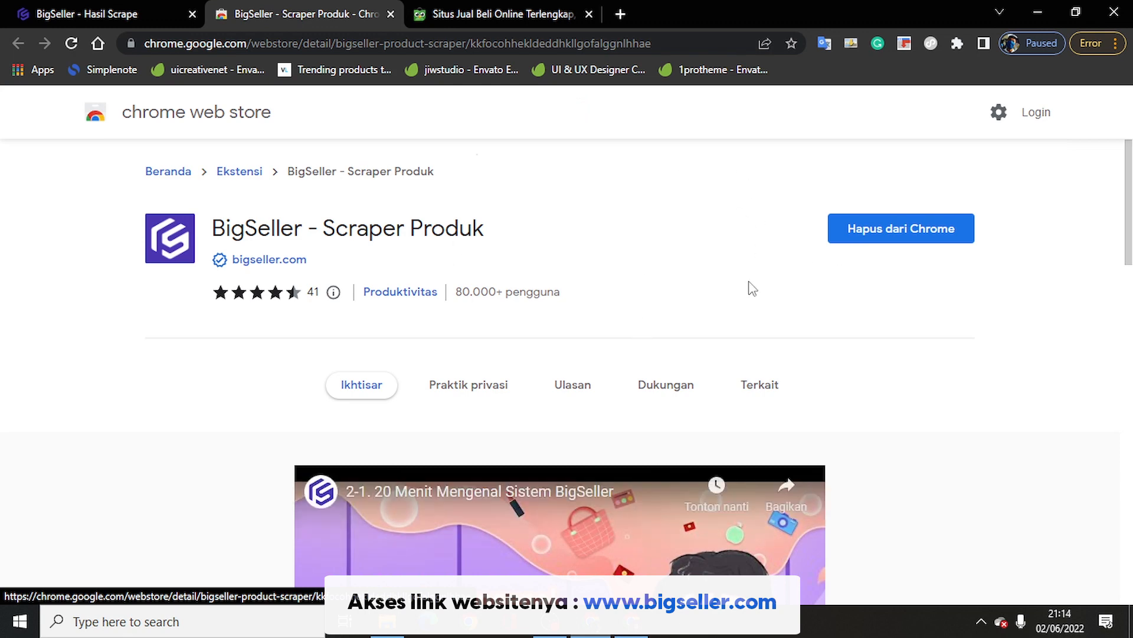
Step: Remove the BigSeller extension from Chrome, then add it back
{"action": "left_click", "coordinate": [941, 237]}
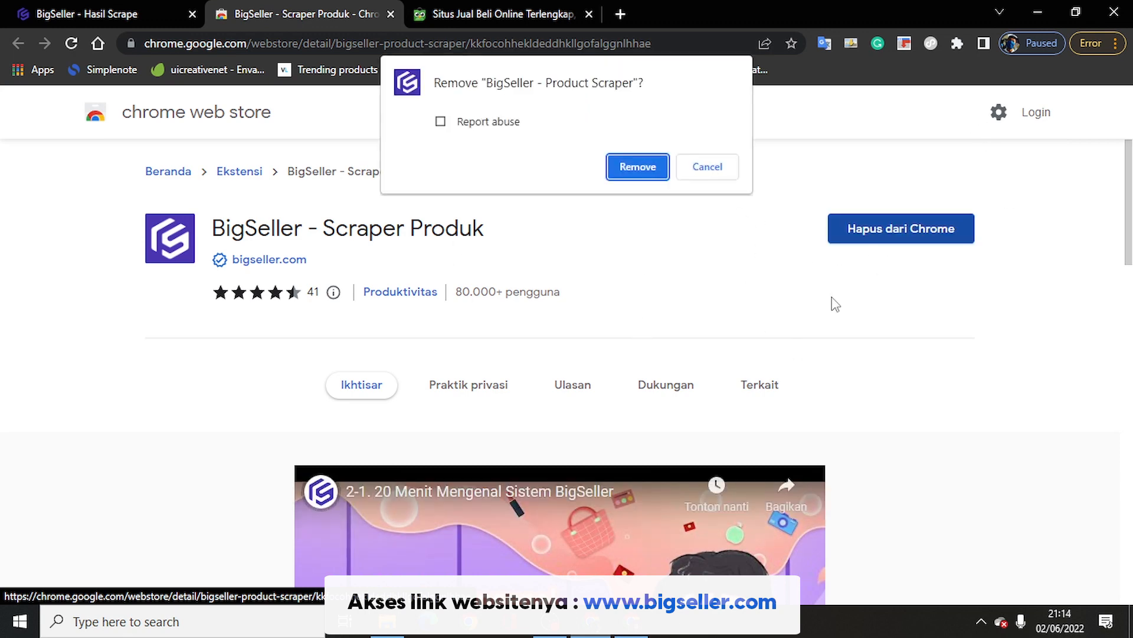
{"action": "left_click", "coordinate": [636, 166]}
{"action": "left_click", "coordinate": [833, 245]}
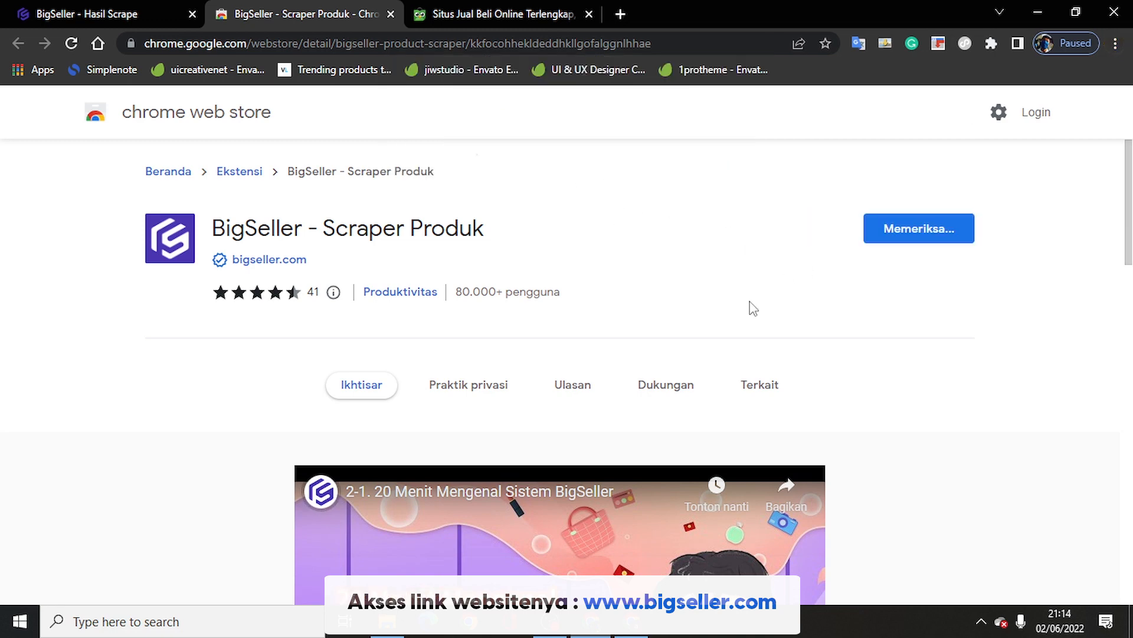
{"action": "left_click", "coordinate": [608, 210]}
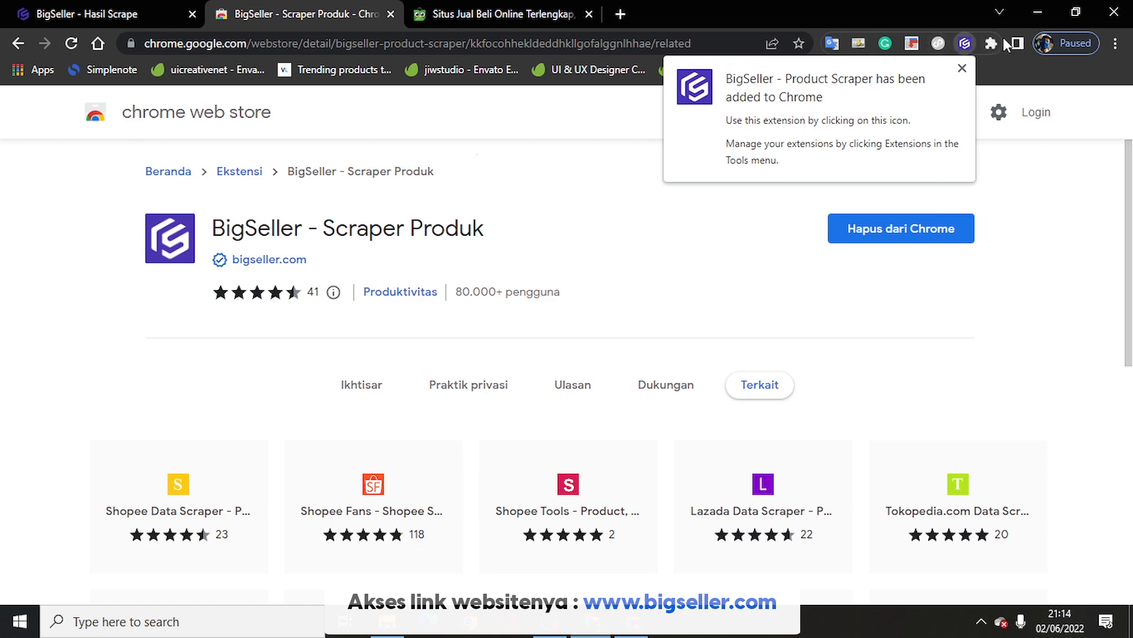
{"action": "left_click", "coordinate": [964, 64]}
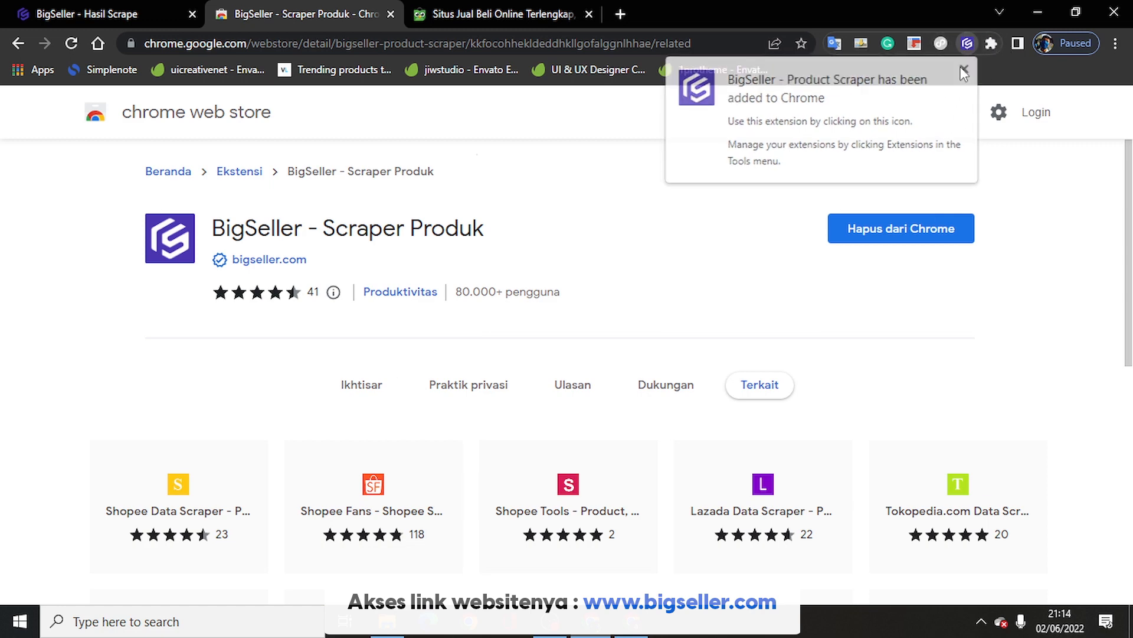
Step: Pin the BigSeller extension to the toolbar and return to the Tokopedia tab's address bar
{"action": "left_click", "coordinate": [990, 46]}
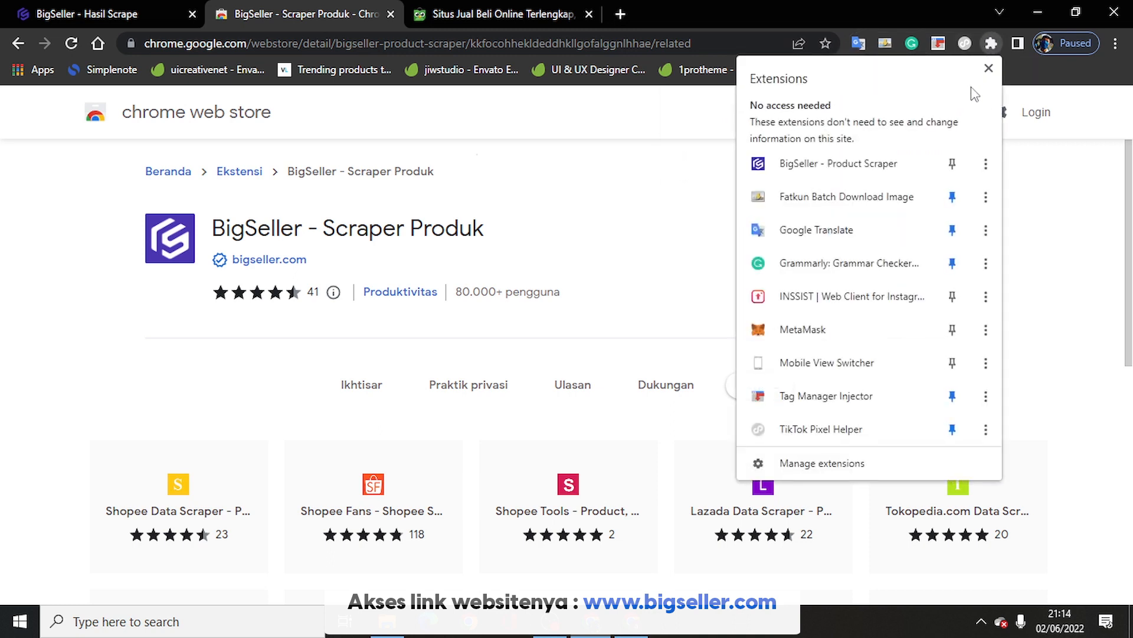
{"action": "left_click", "coordinate": [953, 167]}
{"action": "left_click", "coordinate": [868, 7]}
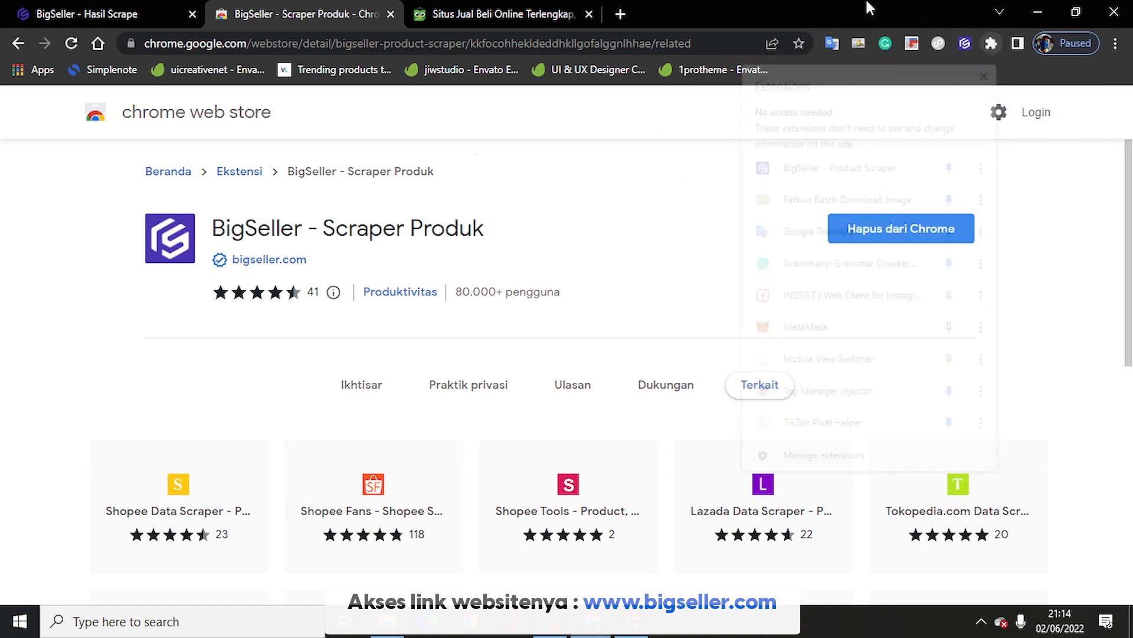
{"action": "scroll", "coordinate": [553, 285], "scroll_direction": "down", "scroll_amount": 2}
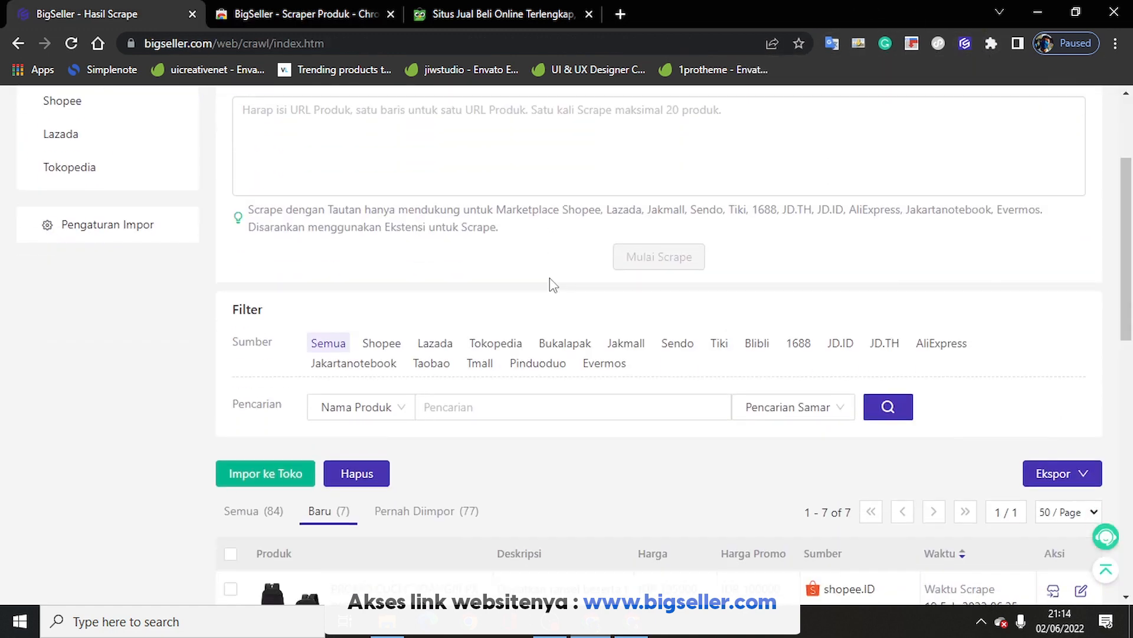
{"action": "scroll", "coordinate": [553, 285], "scroll_direction": "up", "scroll_amount": 3}
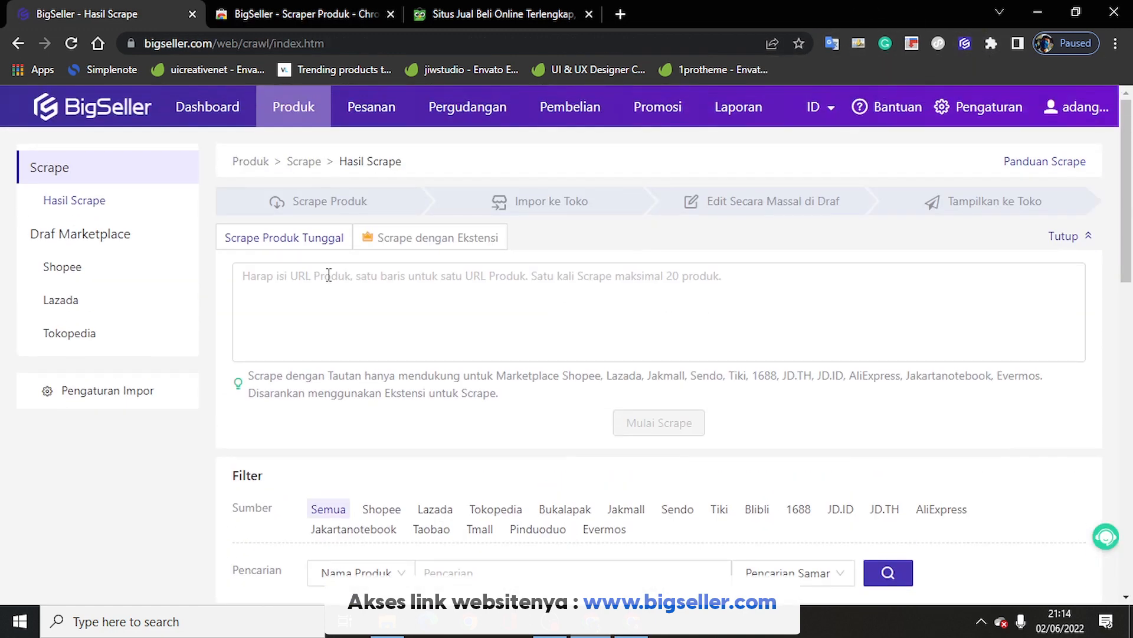
{"action": "left_click", "coordinate": [560, 12]}
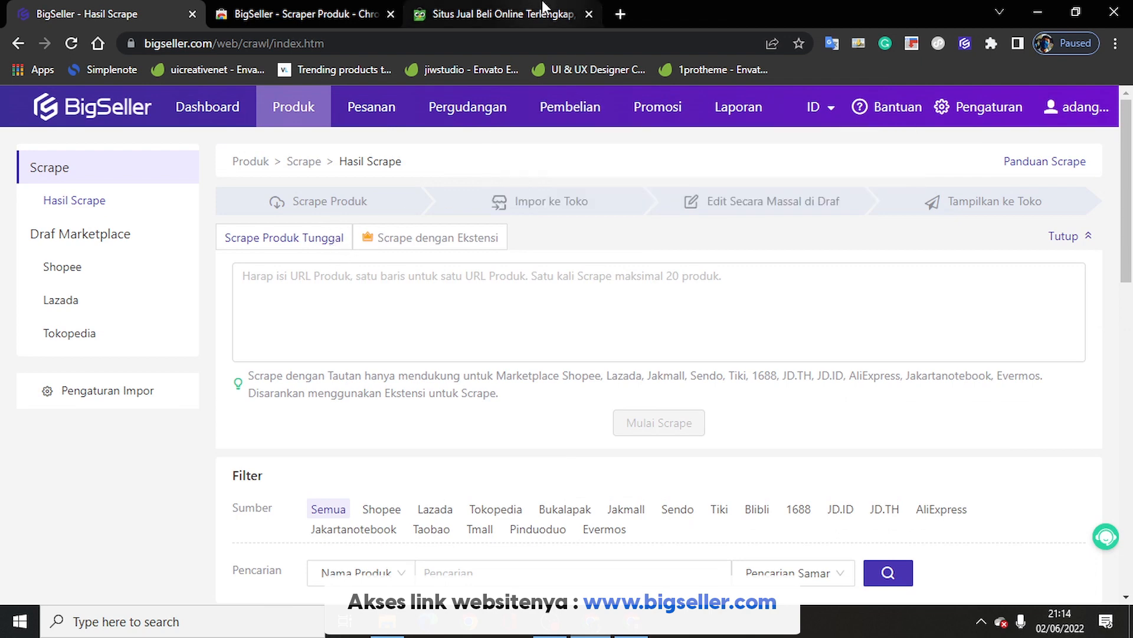
{"action": "left_click", "coordinate": [550, 37]}
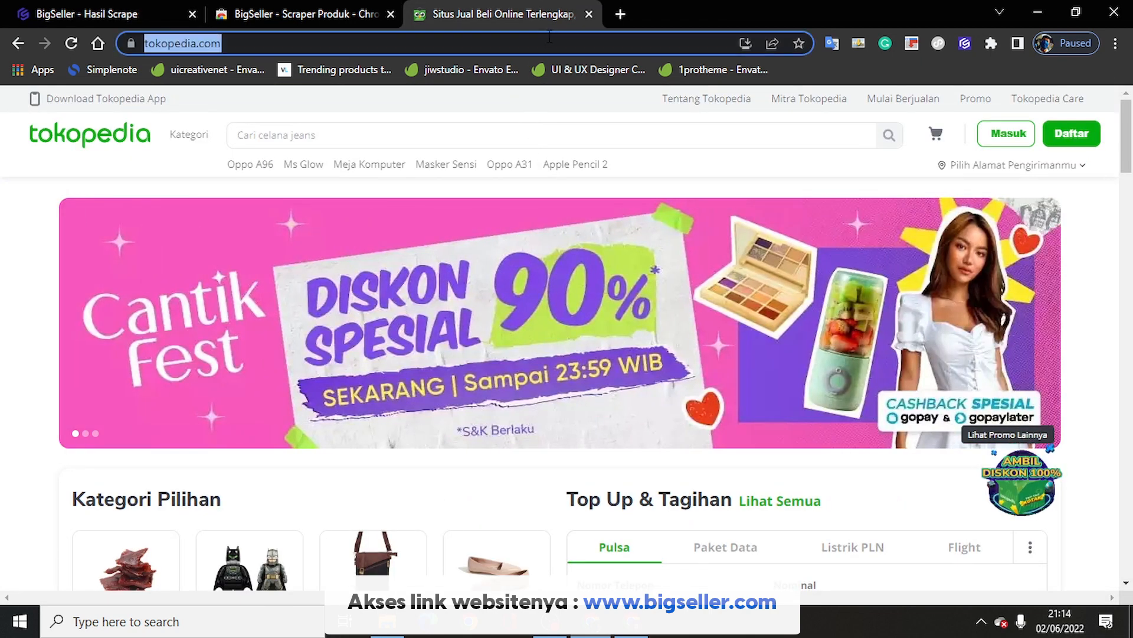
Step: Load shopee.co.id and scroll through the Shopee page
{"action": "type", "text": "shop"}
{"action": "key", "text": "Return"}
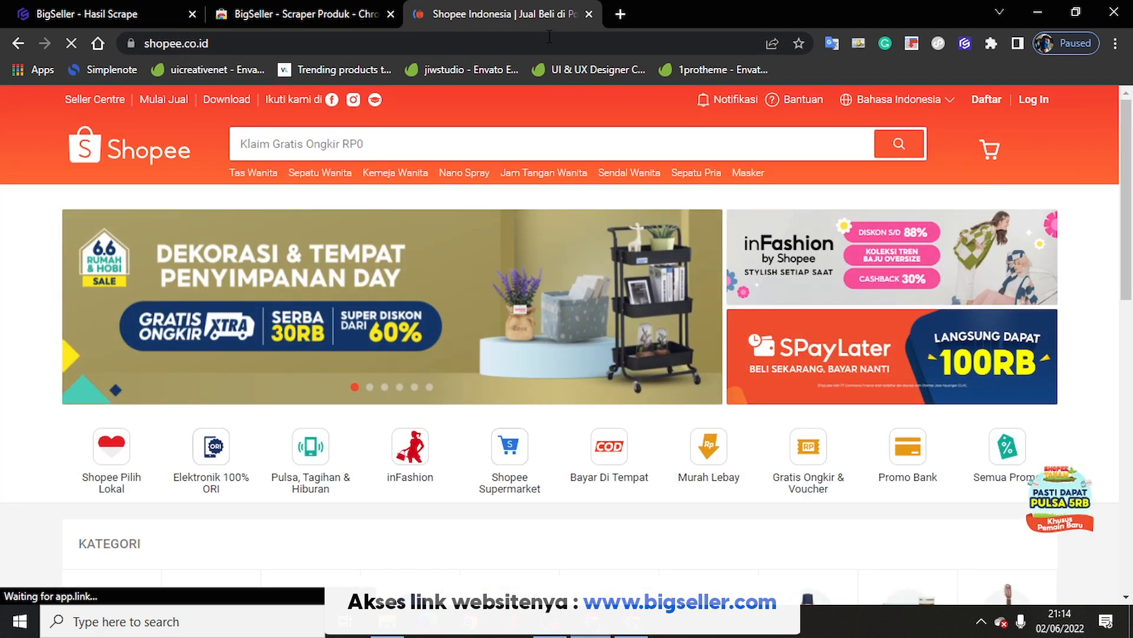
{"action": "scroll", "coordinate": [472, 410], "scroll_direction": "down", "scroll_amount": 10}
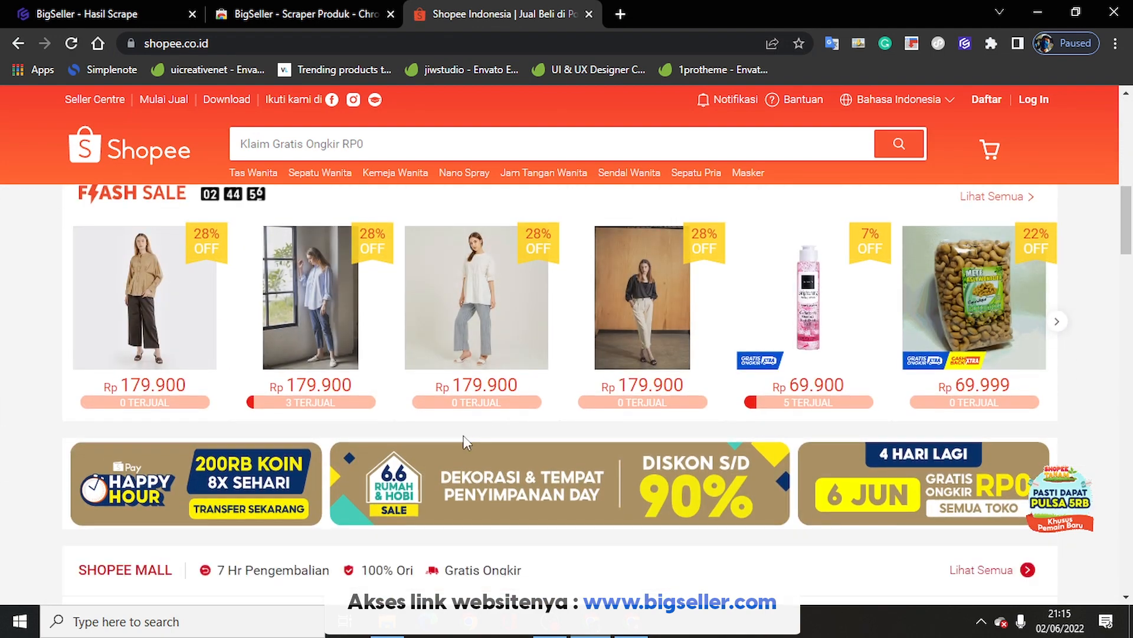
{"action": "scroll", "coordinate": [462, 434], "scroll_direction": "down", "scroll_amount": 4}
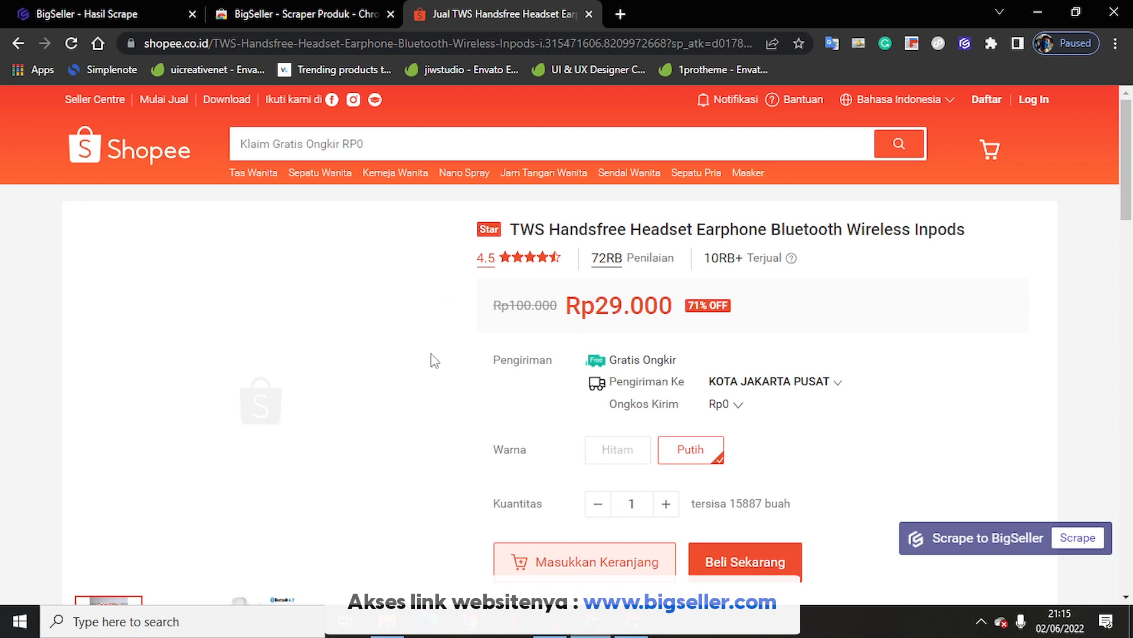
Step: Scrape the TWS Handsfree Headset product into BigSeller and open the scraped product
{"action": "left_click", "coordinate": [137, 4]}
{"action": "left_click", "coordinate": [480, 17]}
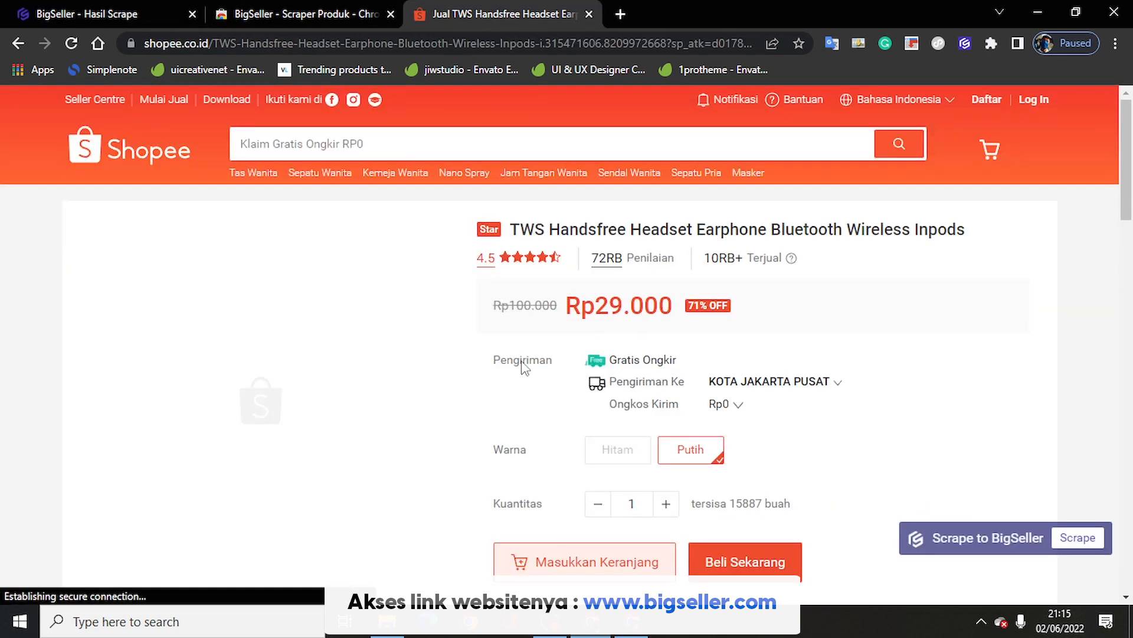
{"action": "left_click", "coordinate": [1077, 540]}
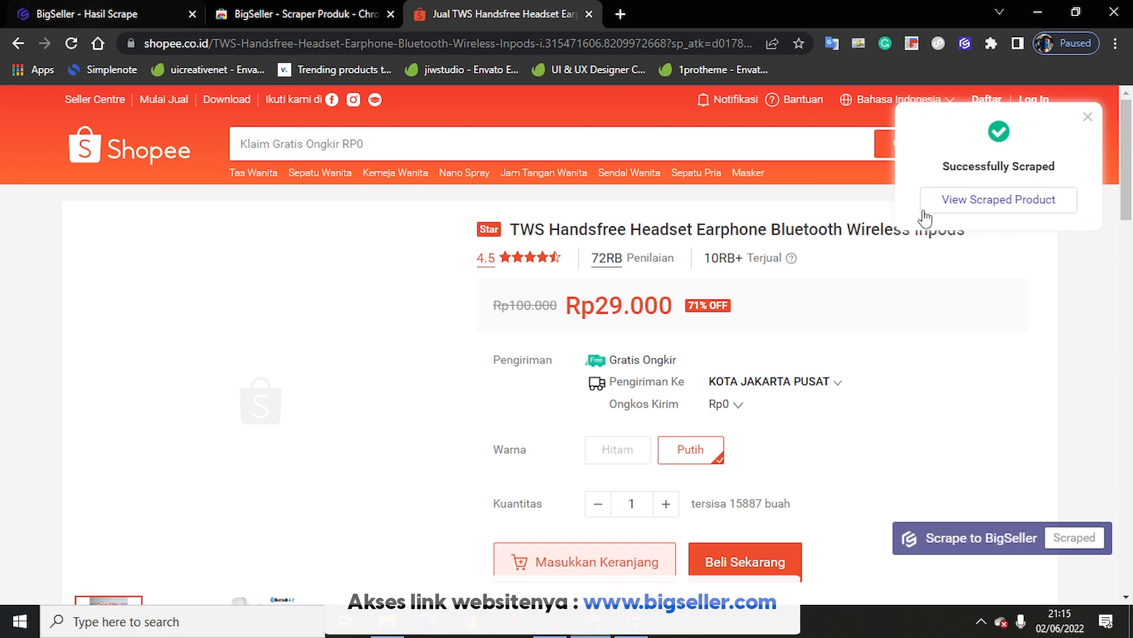
{"action": "left_click", "coordinate": [971, 201]}
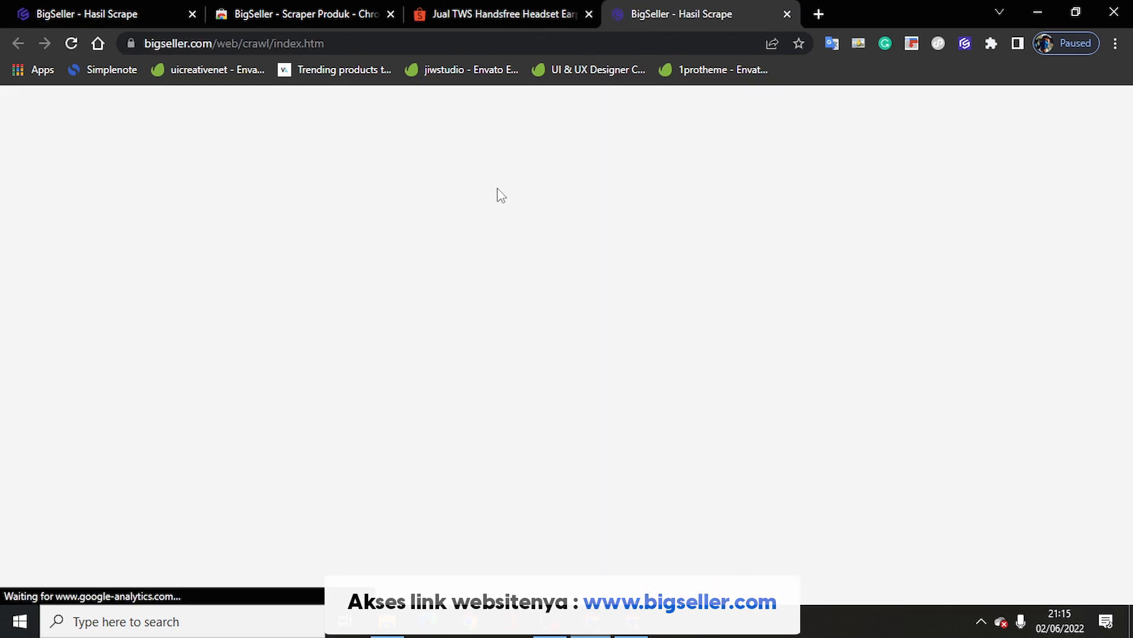
Step: Import the ticked TWS headset row into Tokopedia drafts for store Bihzam and close the summary
{"action": "scroll", "coordinate": [503, 283], "scroll_direction": "down", "scroll_amount": 5}
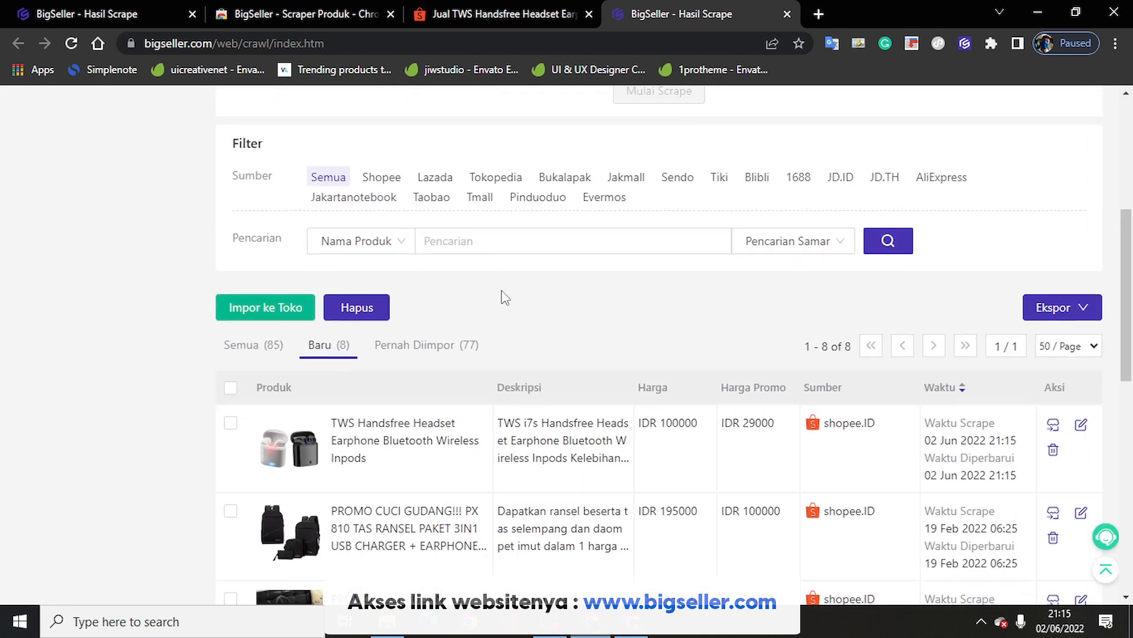
{"action": "scroll", "coordinate": [503, 297], "scroll_direction": "down", "scroll_amount": 1}
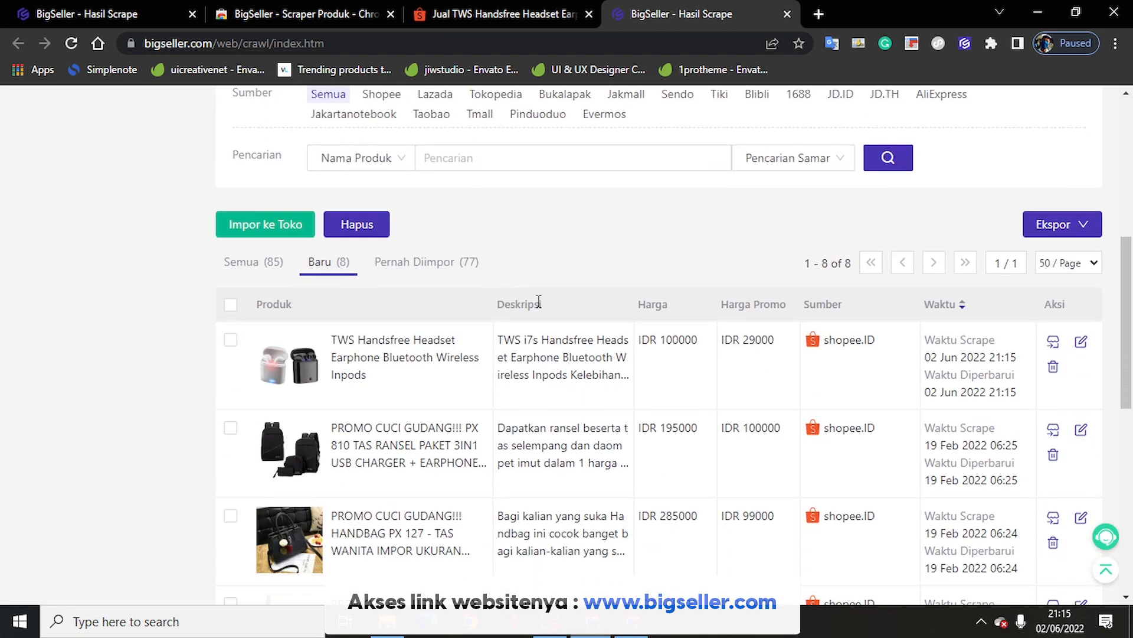
{"action": "left_click", "coordinate": [231, 341]}
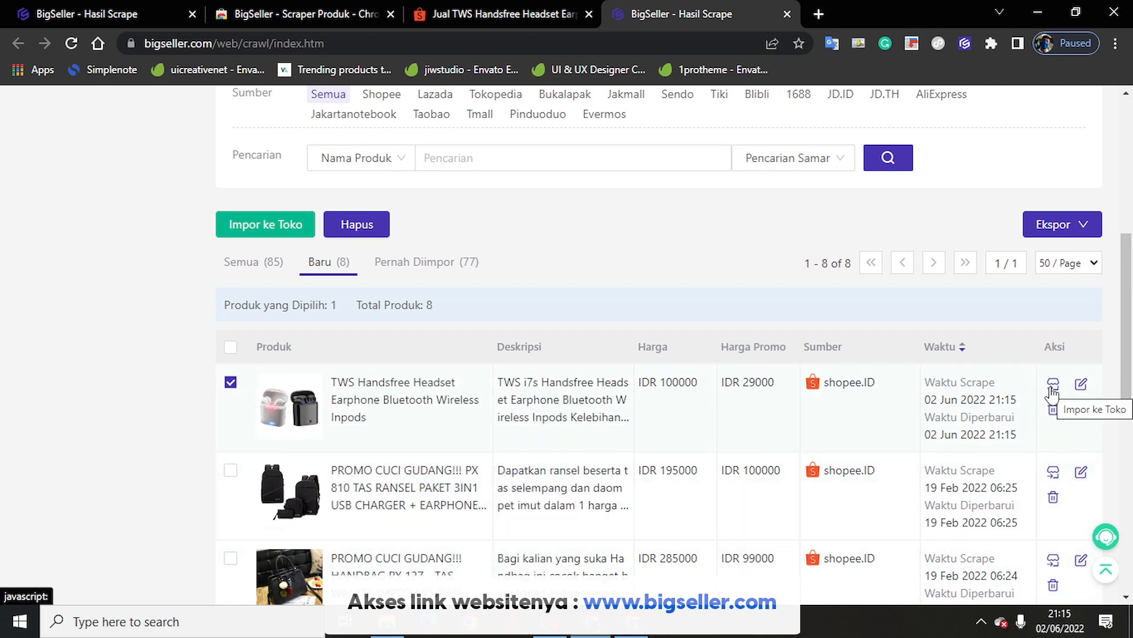
{"action": "left_click", "coordinate": [1053, 384]}
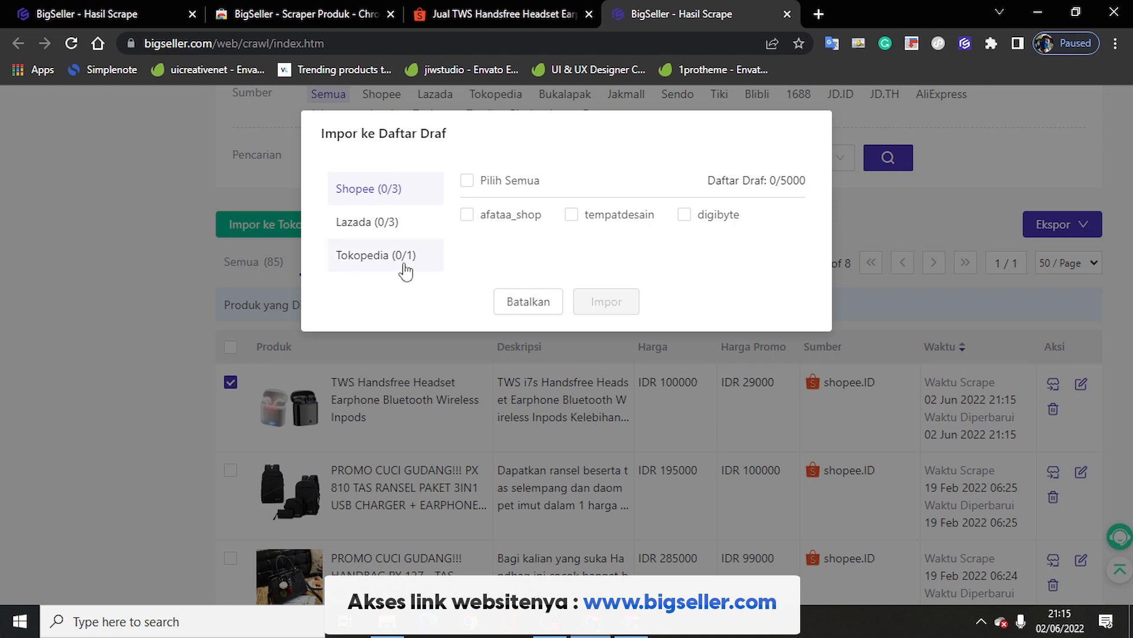
{"action": "left_click", "coordinate": [407, 259]}
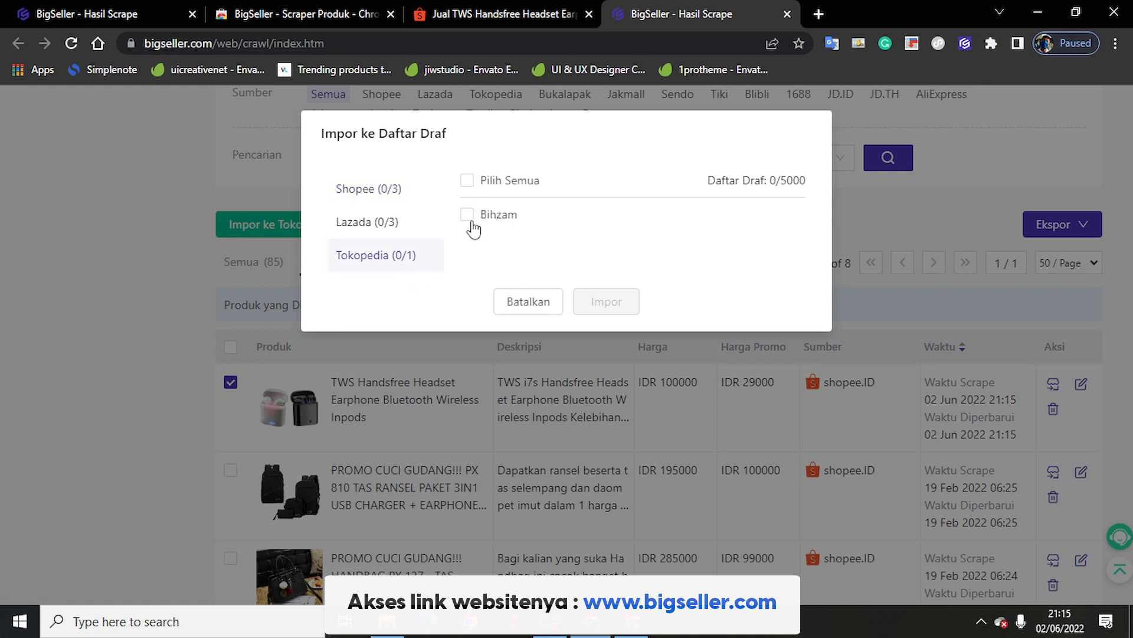
{"action": "left_click", "coordinate": [467, 214]}
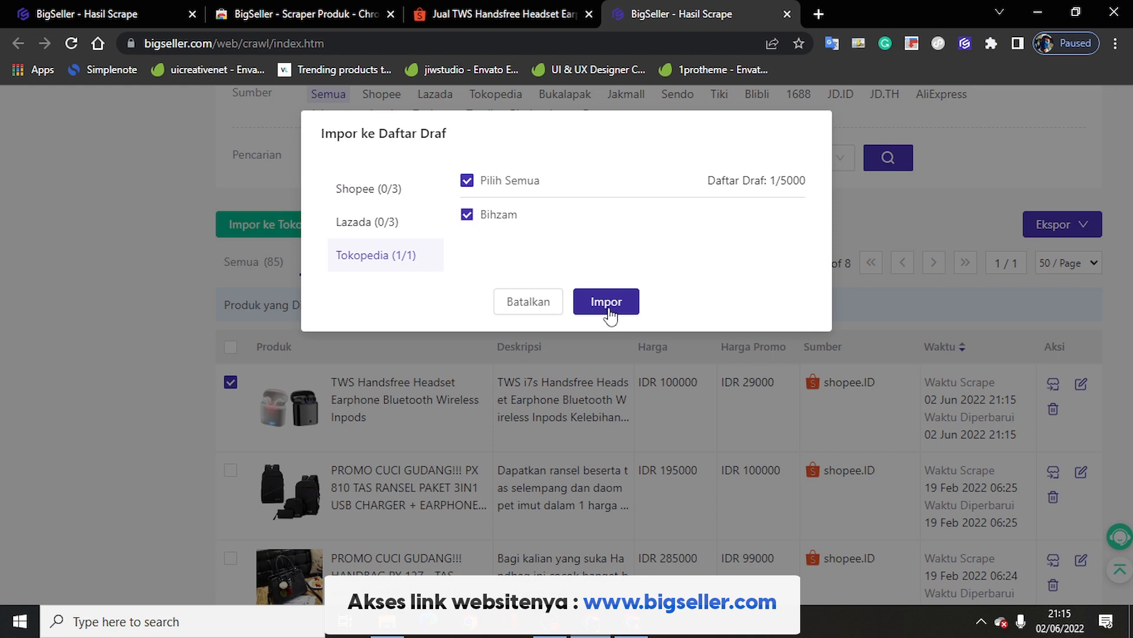
{"action": "left_click", "coordinate": [608, 315]}
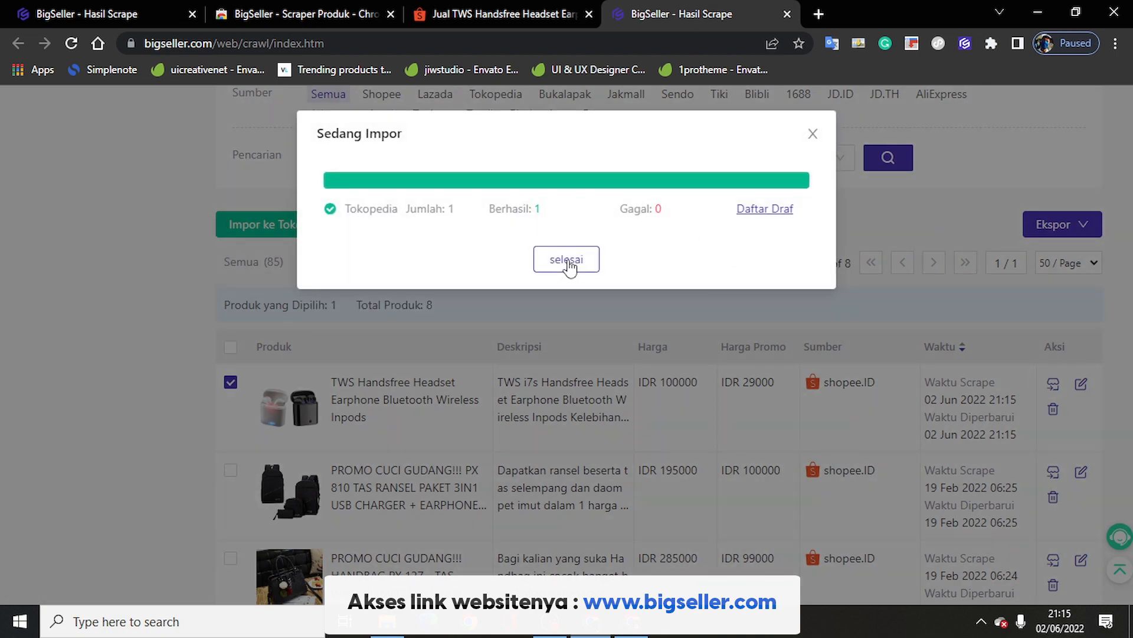
{"action": "left_click", "coordinate": [567, 260]}
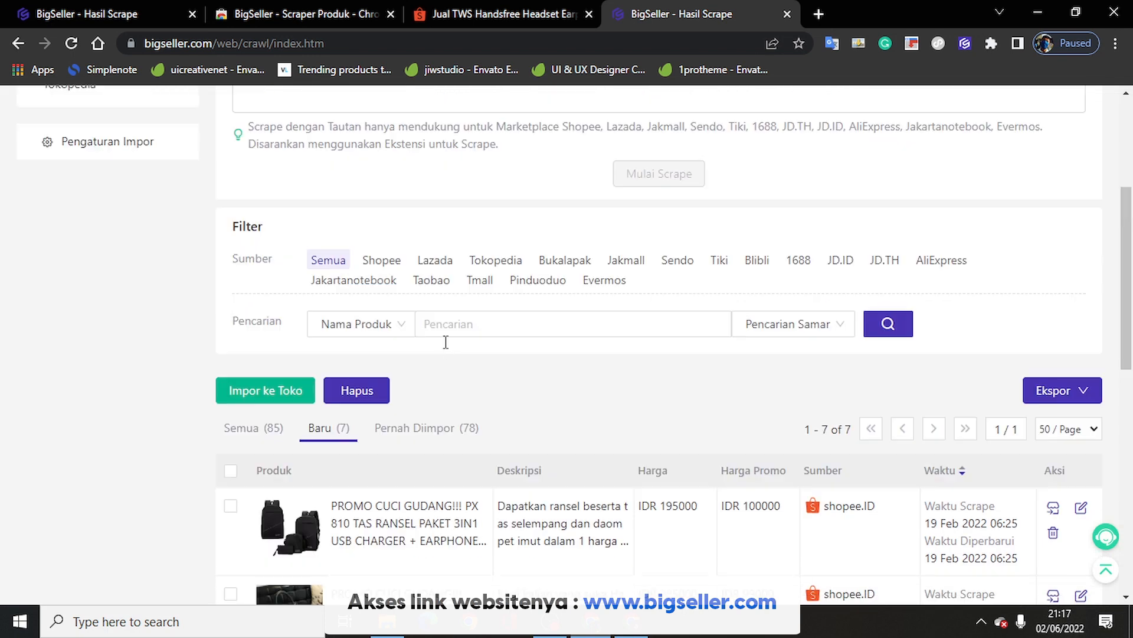
{"action": "scroll", "coordinate": [445, 344], "scroll_direction": "down", "scroll_amount": 1}
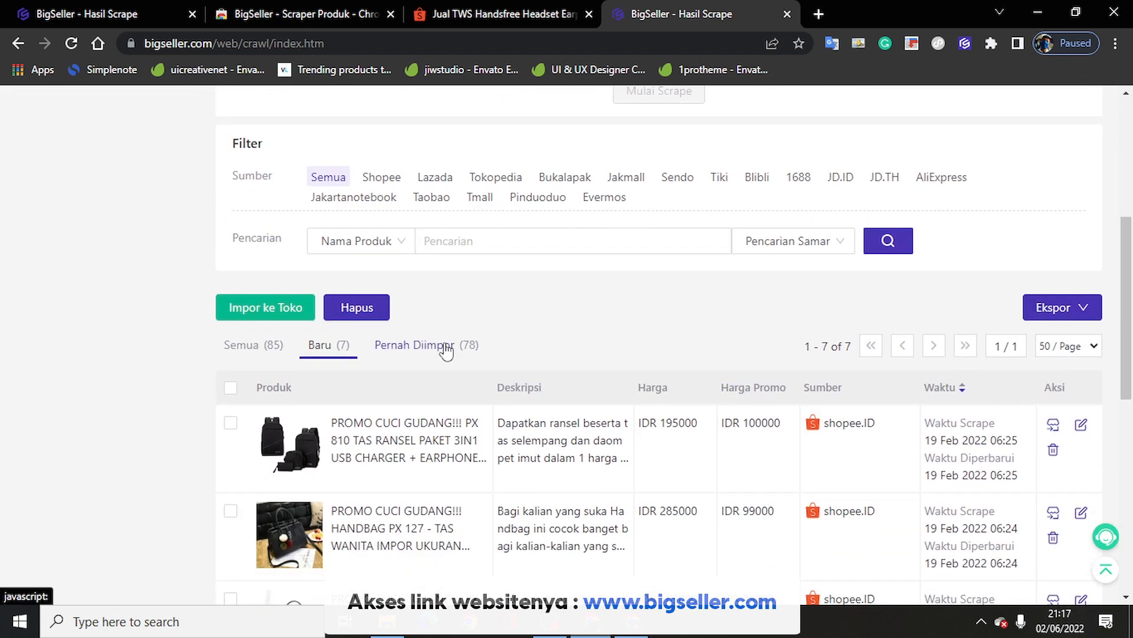
Step: Open Draf Marketplace > Tokopedia to view the TWS headset draft for Bihzam
{"action": "scroll", "coordinate": [446, 348], "scroll_direction": "up", "scroll_amount": 4}
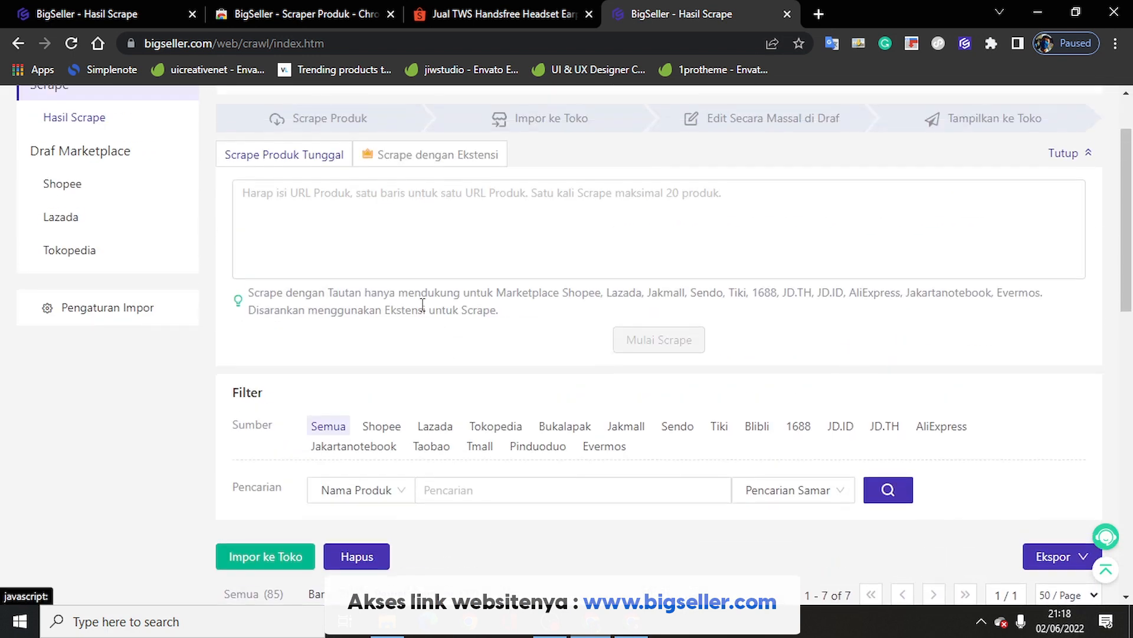
{"action": "scroll", "coordinate": [83, 248], "scroll_direction": "up", "scroll_amount": 2}
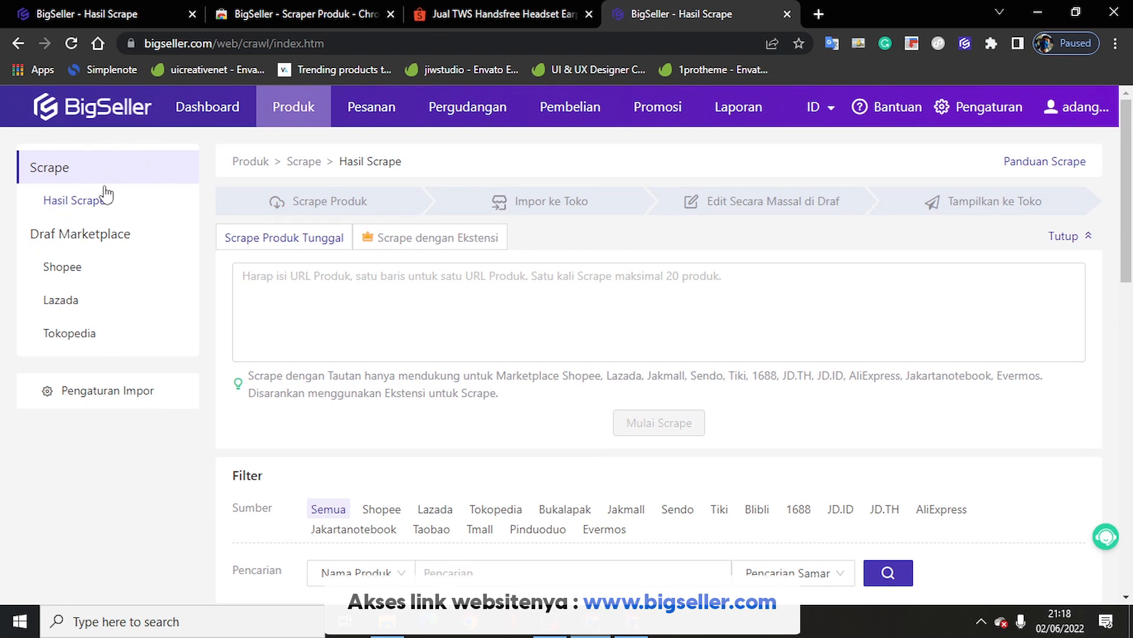
{"action": "left_click", "coordinate": [68, 334]}
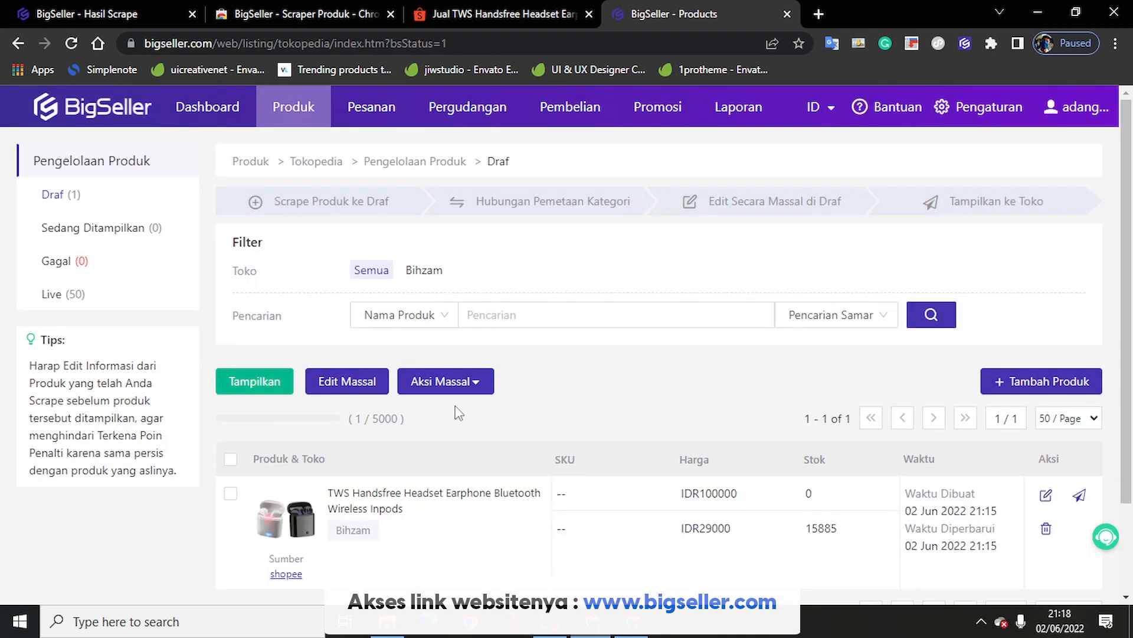
{"action": "scroll", "coordinate": [459, 407], "scroll_direction": "down", "scroll_amount": 2}
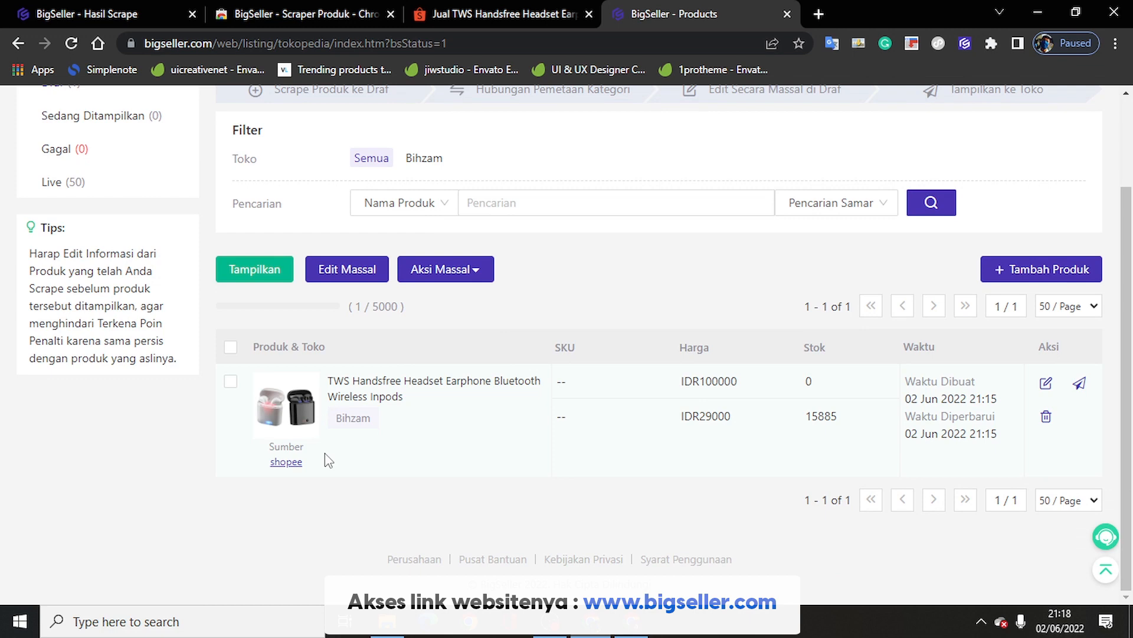
{"action": "scroll", "coordinate": [325, 452], "scroll_direction": "up", "scroll_amount": 2}
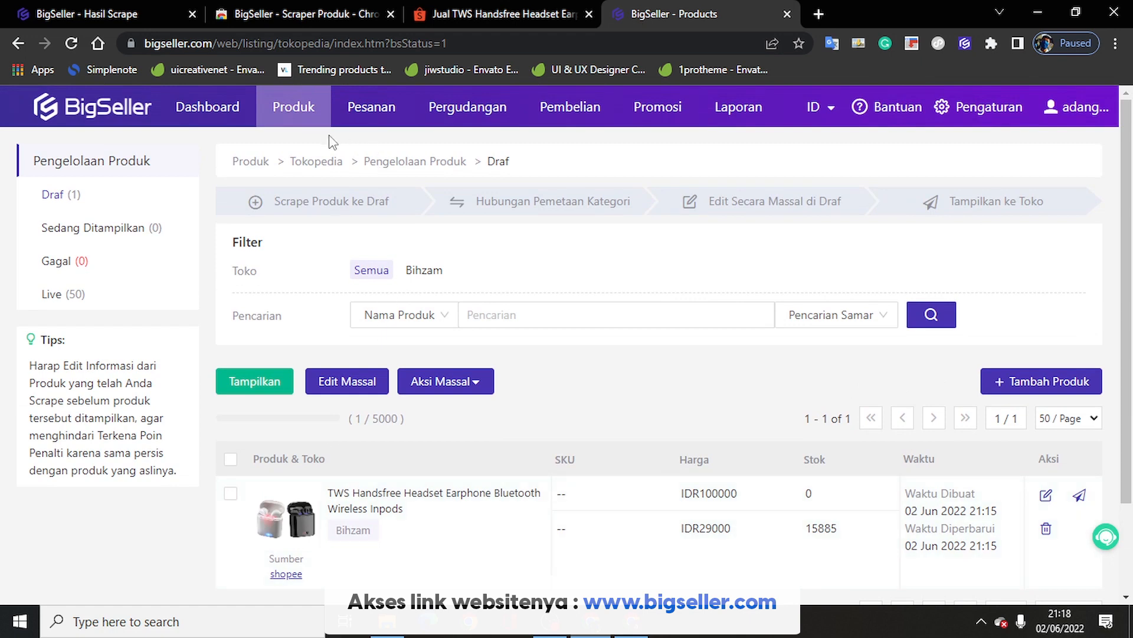
Step: Open Produk > Template Watermark, look through the templates, and choose Tambah Template
{"action": "mouse_move", "coordinate": [327, 112]}
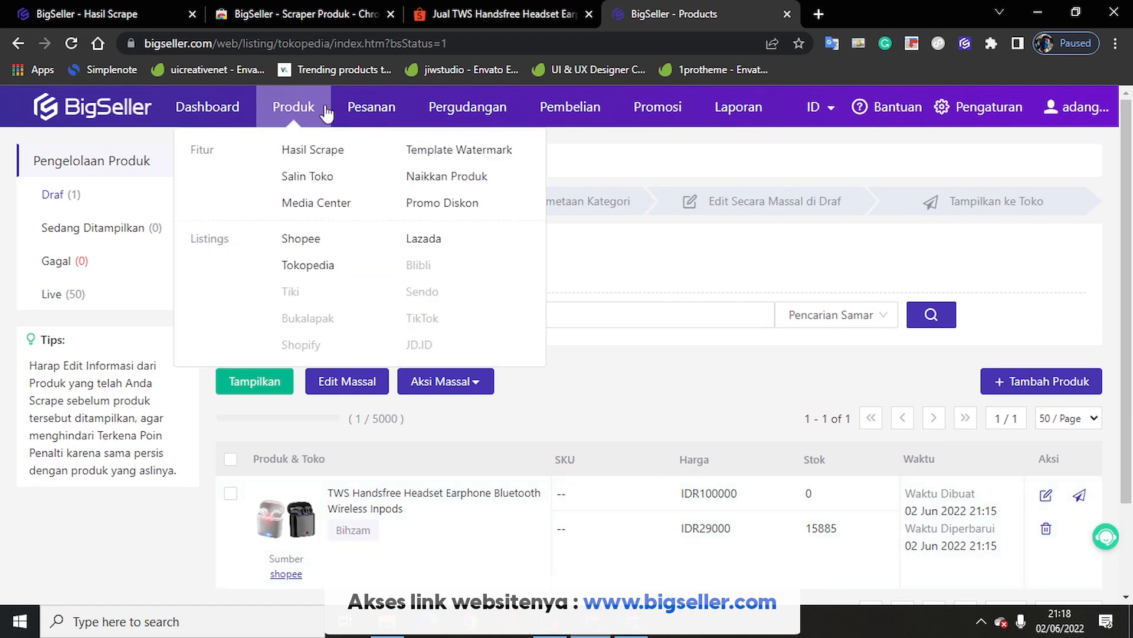
{"action": "left_click", "coordinate": [447, 163]}
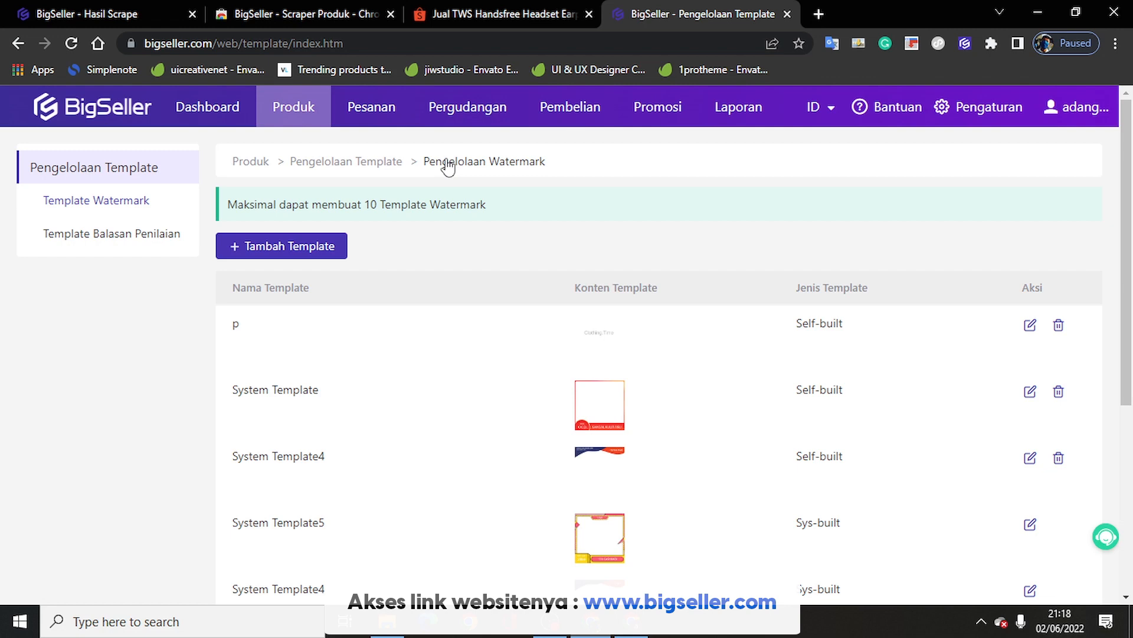
{"action": "scroll", "coordinate": [629, 393], "scroll_direction": "down", "scroll_amount": 5}
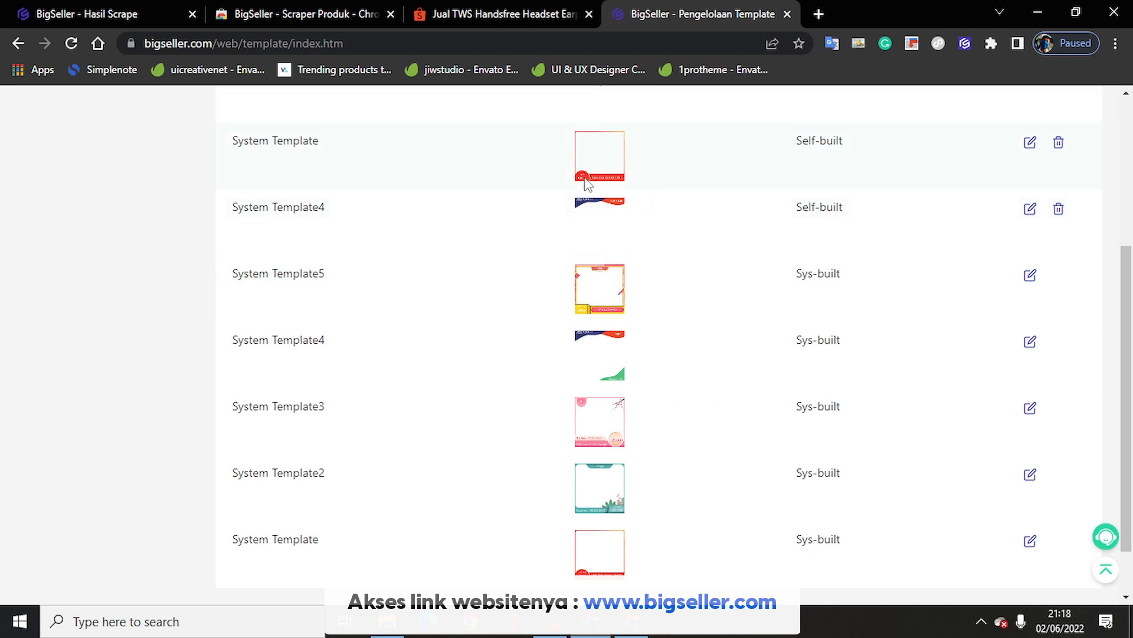
{"action": "scroll", "coordinate": [515, 299], "scroll_direction": "down", "scroll_amount": 1}
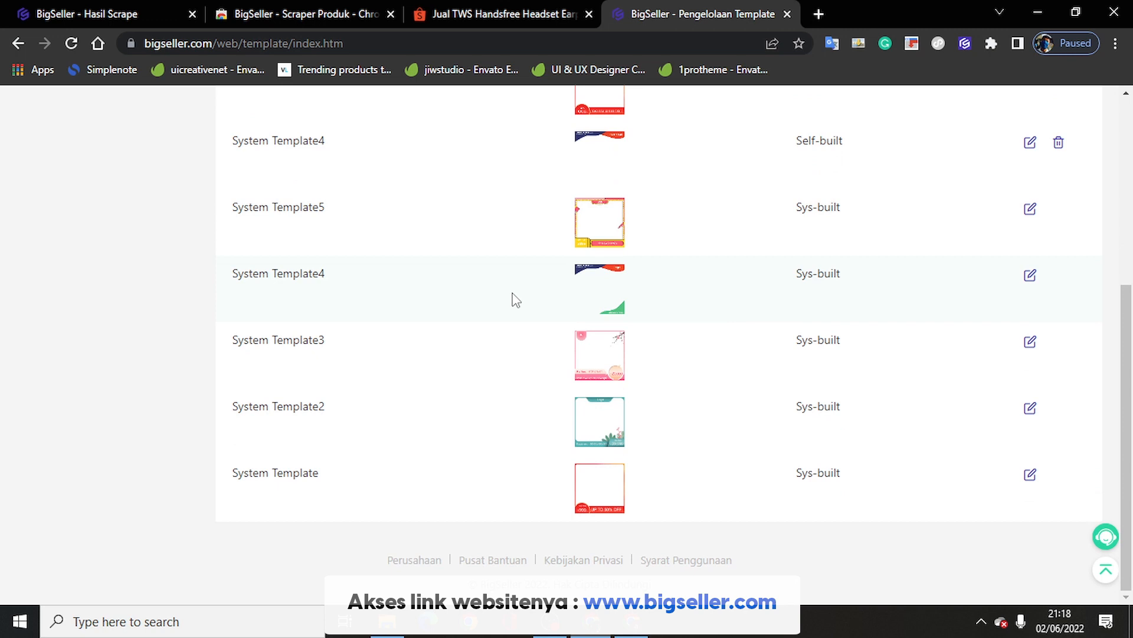
{"action": "scroll", "coordinate": [516, 299], "scroll_direction": "up", "scroll_amount": 4}
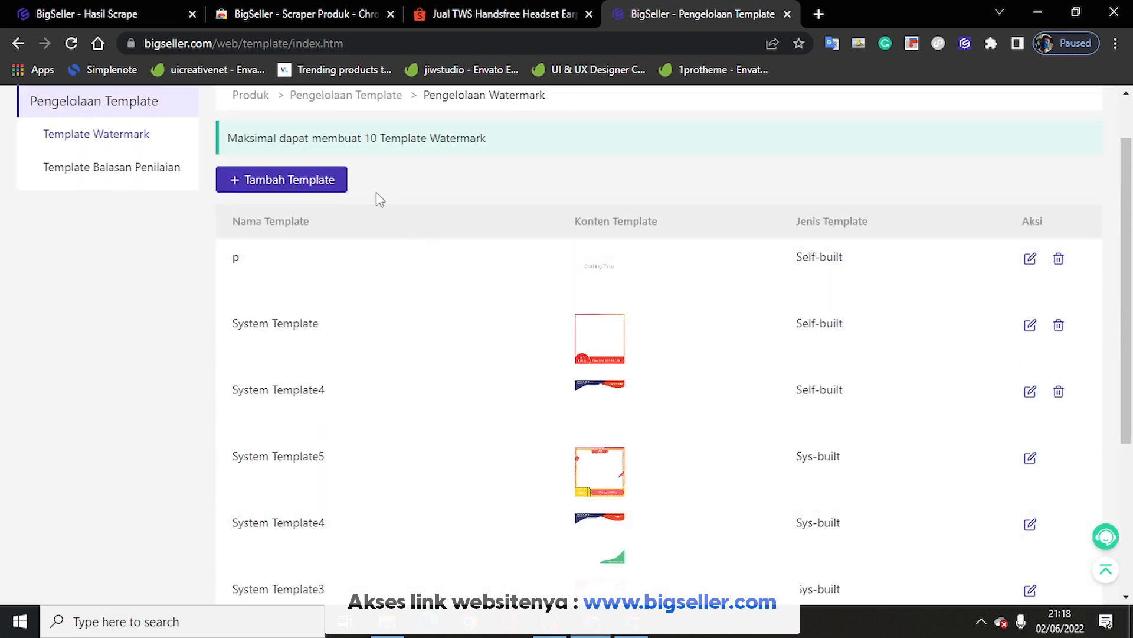
{"action": "left_click", "coordinate": [338, 182]}
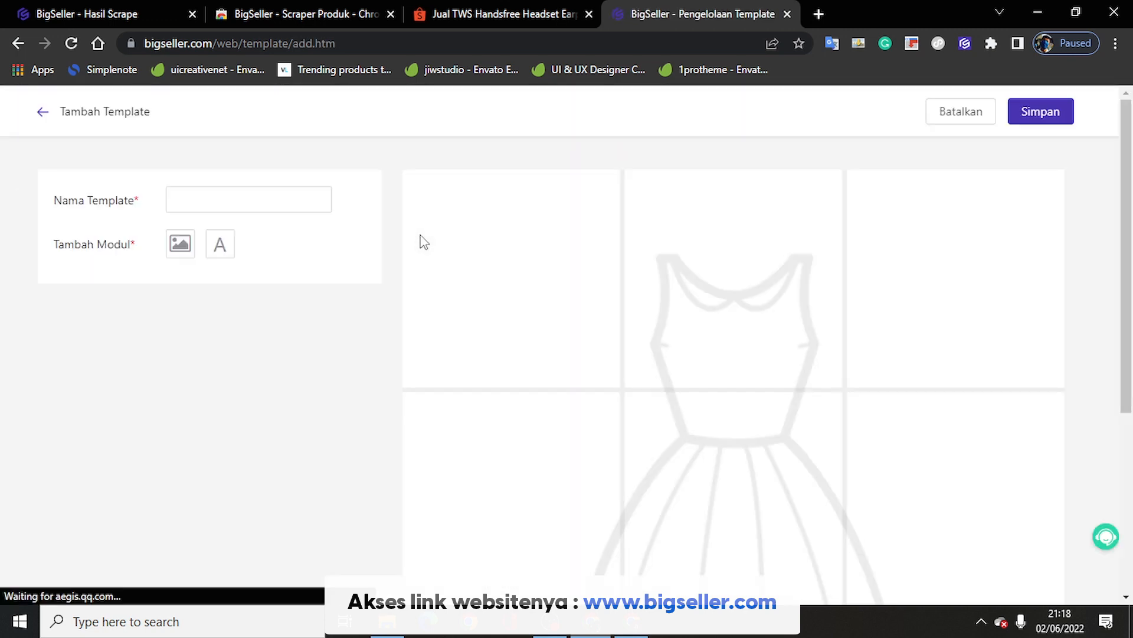
Step: Add a text element to the new watermark template after cancelling an image pick
{"action": "left_click", "coordinate": [309, 196]}
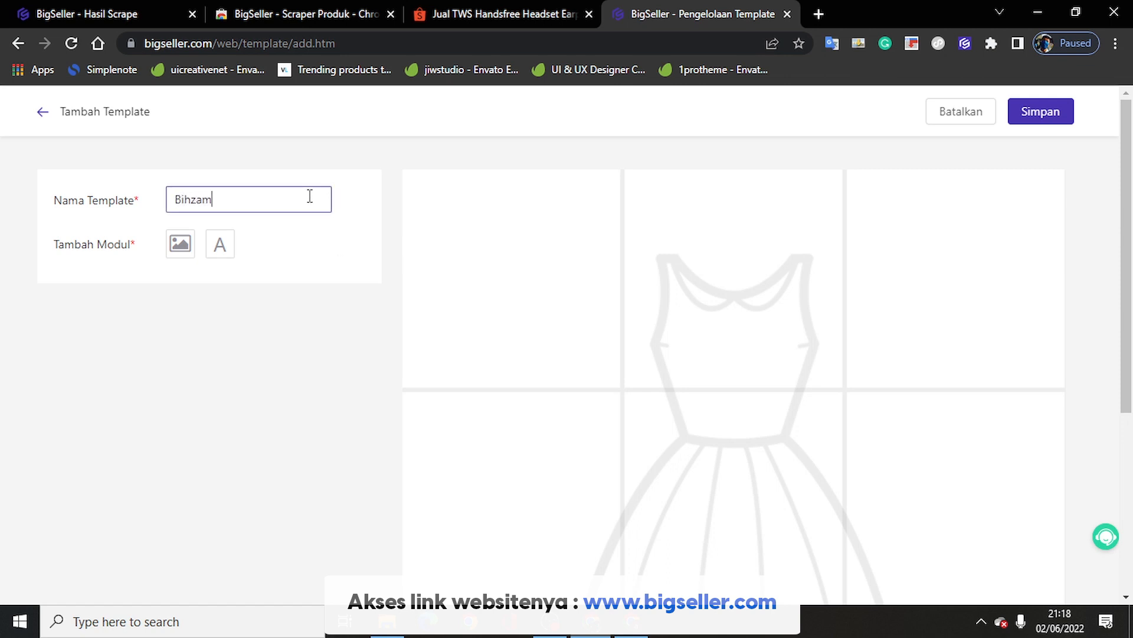
{"action": "scroll", "coordinate": [531, 378], "scroll_direction": "down", "scroll_amount": 3}
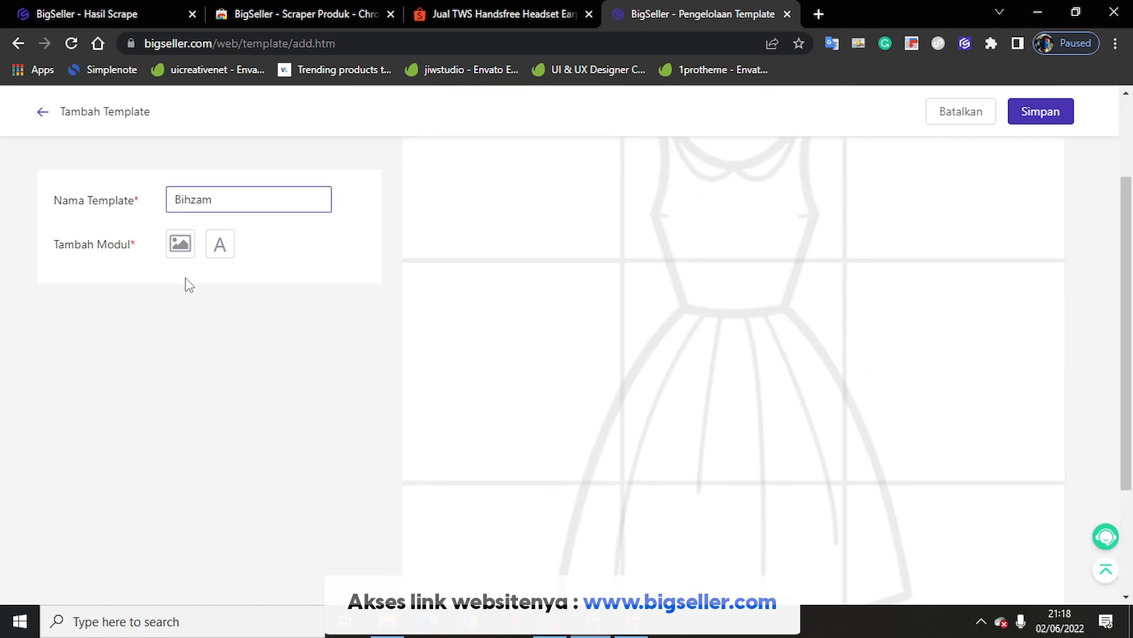
{"action": "left_click", "coordinate": [180, 245]}
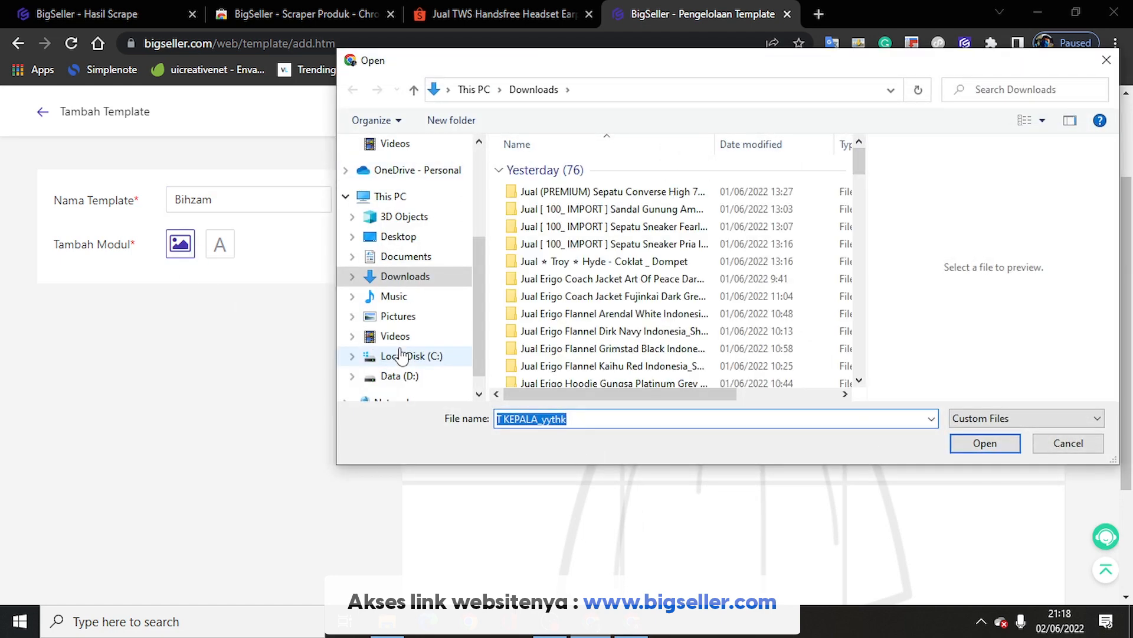
{"action": "left_click", "coordinate": [1084, 447]}
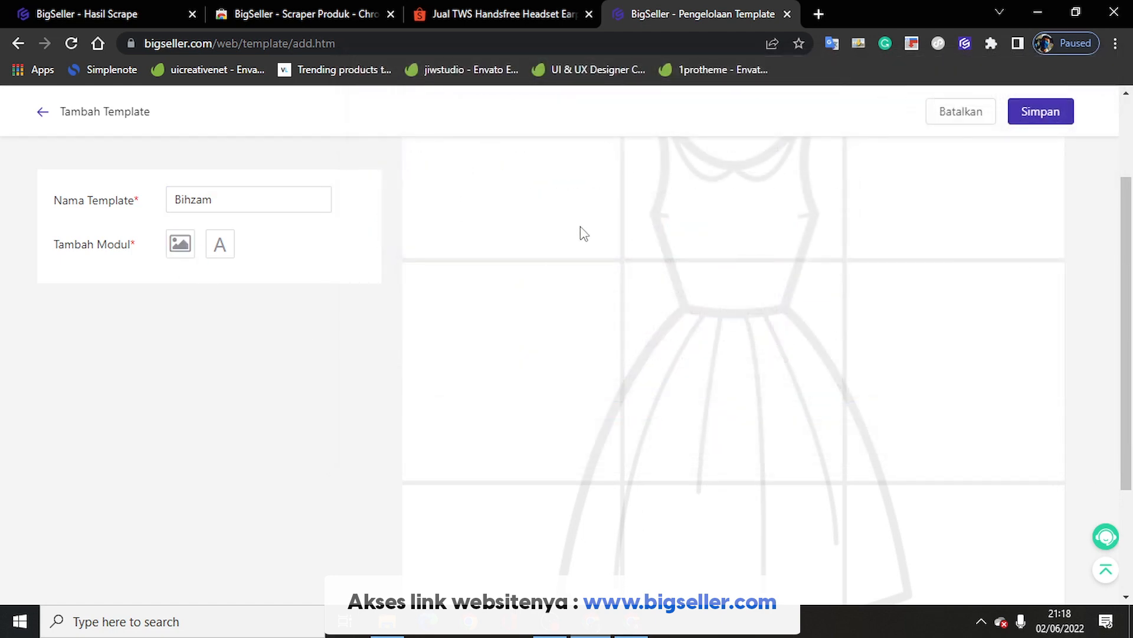
{"action": "left_click", "coordinate": [220, 245]}
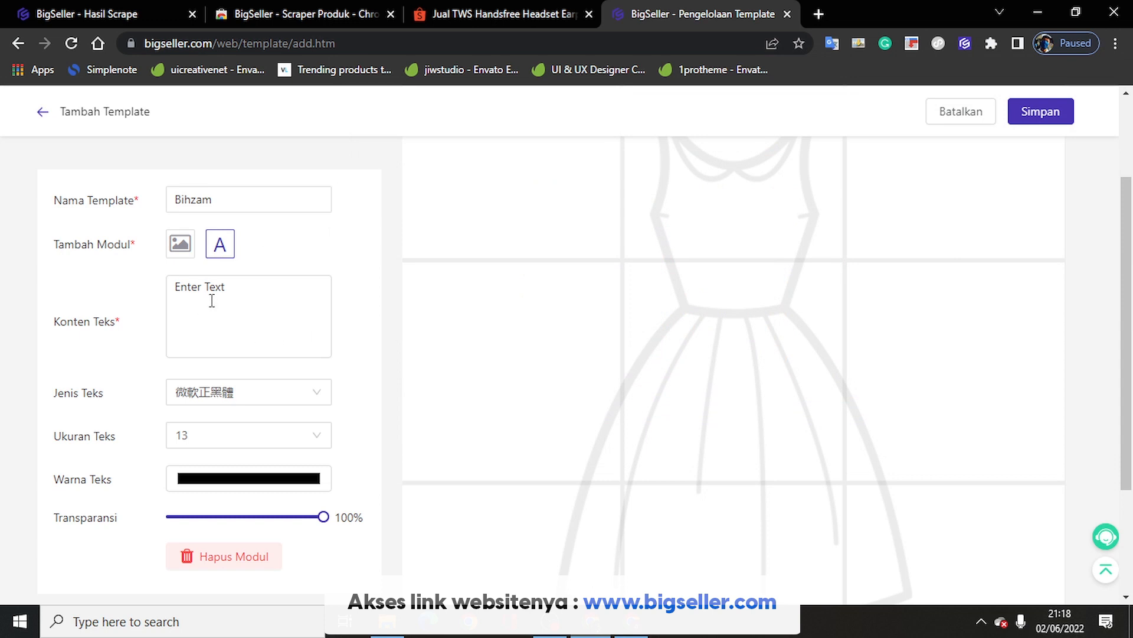
Step: Replace the placeholder text with Bihzam.com and move it to the centre of the dress
{"action": "left_click_drag", "start_coordinate": [239, 295], "coordinate": [171, 285]}
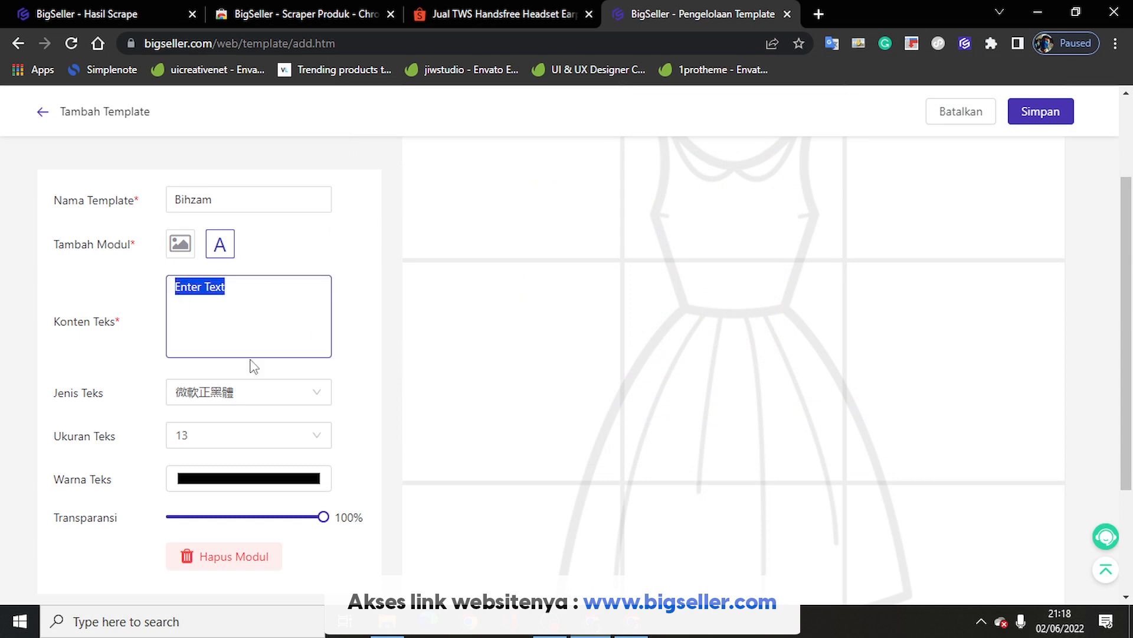
{"action": "type", "text": "Bihzam.com"}
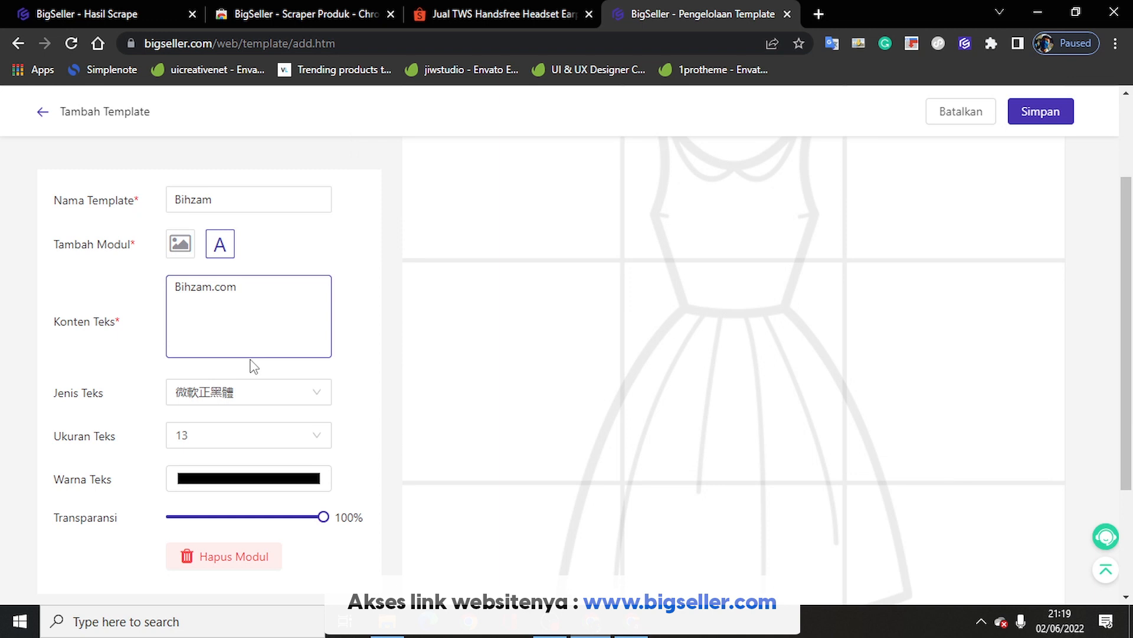
{"action": "scroll", "coordinate": [377, 307], "scroll_direction": "up", "scroll_amount": 2}
{"action": "left_click", "coordinate": [439, 199]}
{"action": "left_click", "coordinate": [449, 181]}
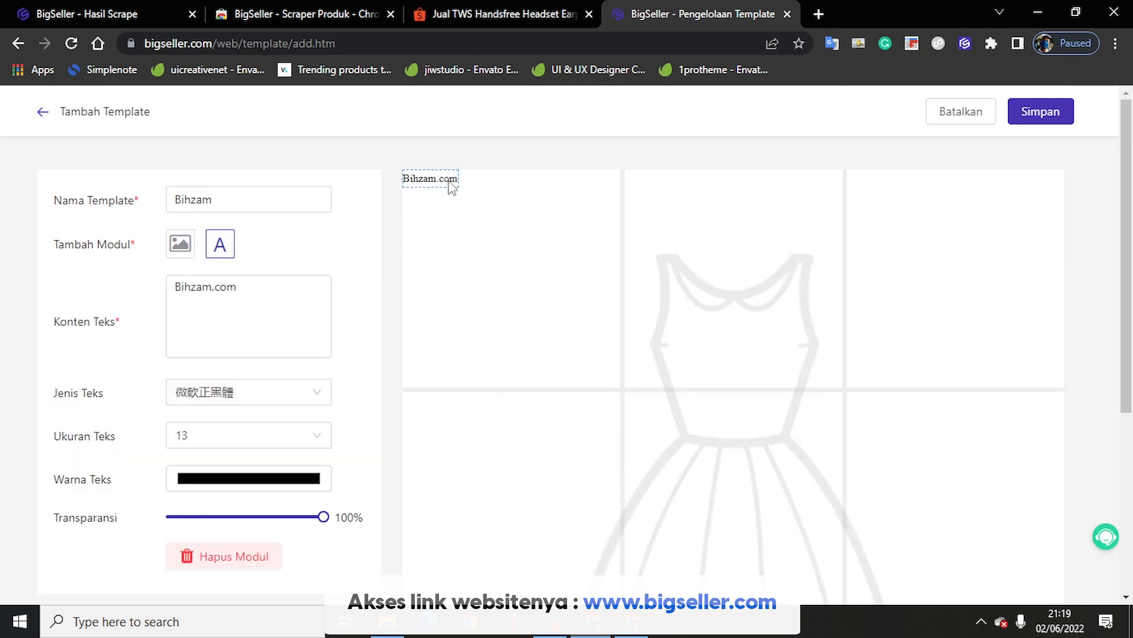
{"action": "left_click_drag", "start_coordinate": [434, 188], "coordinate": [734, 406]}
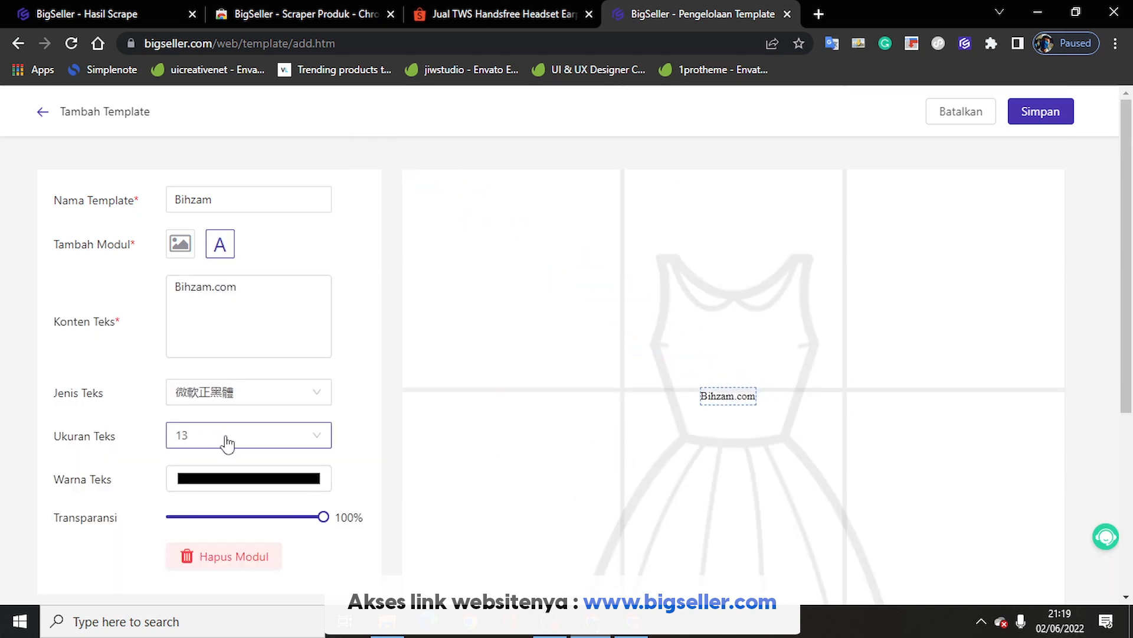
Step: Set the watermark text size to 24, nudge it slightly up-left, then leave the editor
{"action": "left_click", "coordinate": [199, 449]}
{"action": "scroll", "coordinate": [200, 382], "scroll_direction": "down", "scroll_amount": 3}
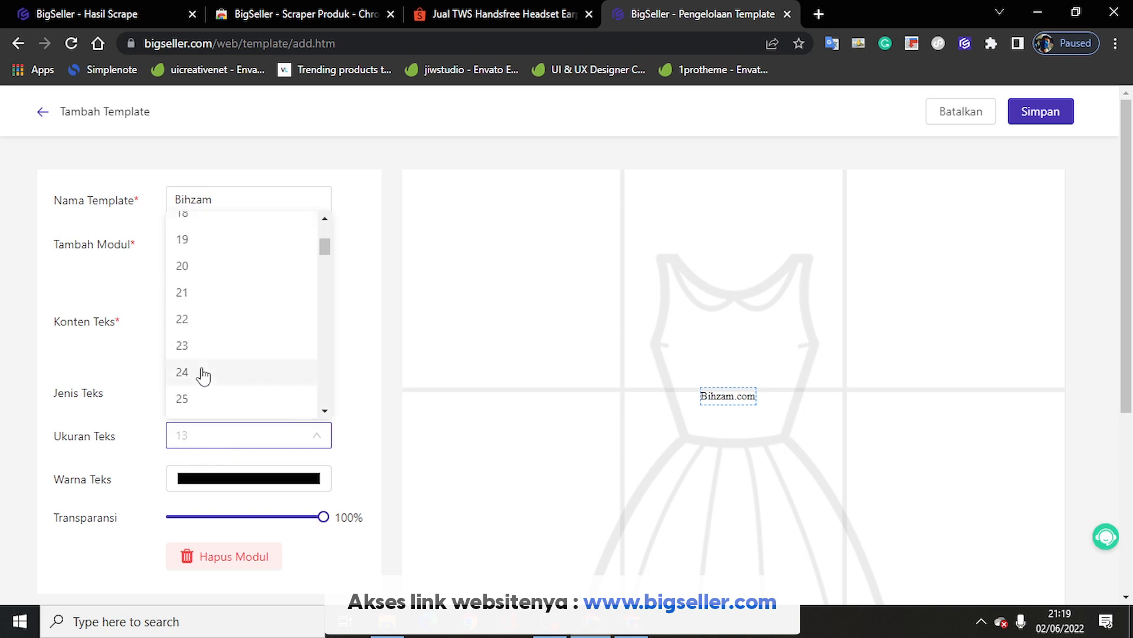
{"action": "left_click", "coordinate": [202, 373]}
{"action": "left_click", "coordinate": [577, 425]}
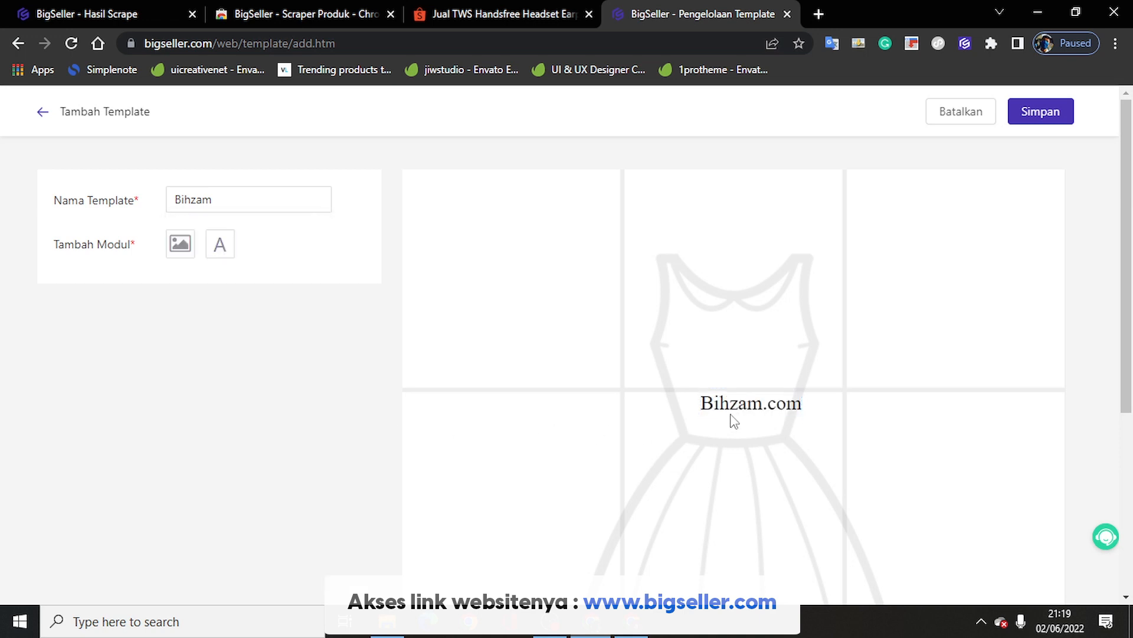
{"action": "left_click", "coordinate": [744, 412]}
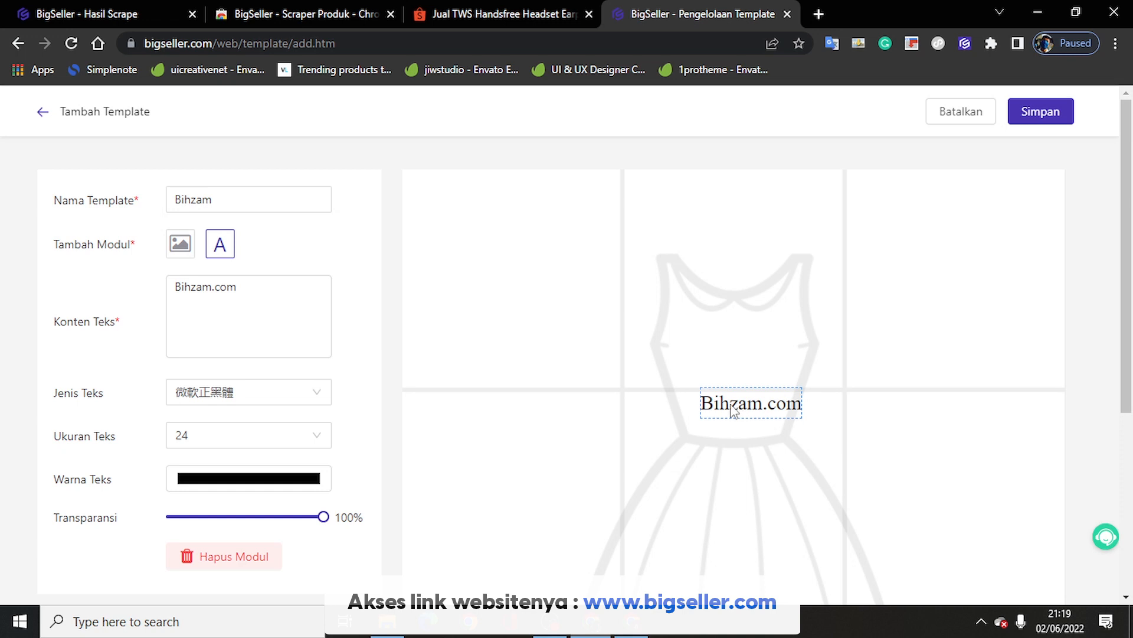
{"action": "left_click_drag", "start_coordinate": [732, 408], "coordinate": [723, 392]}
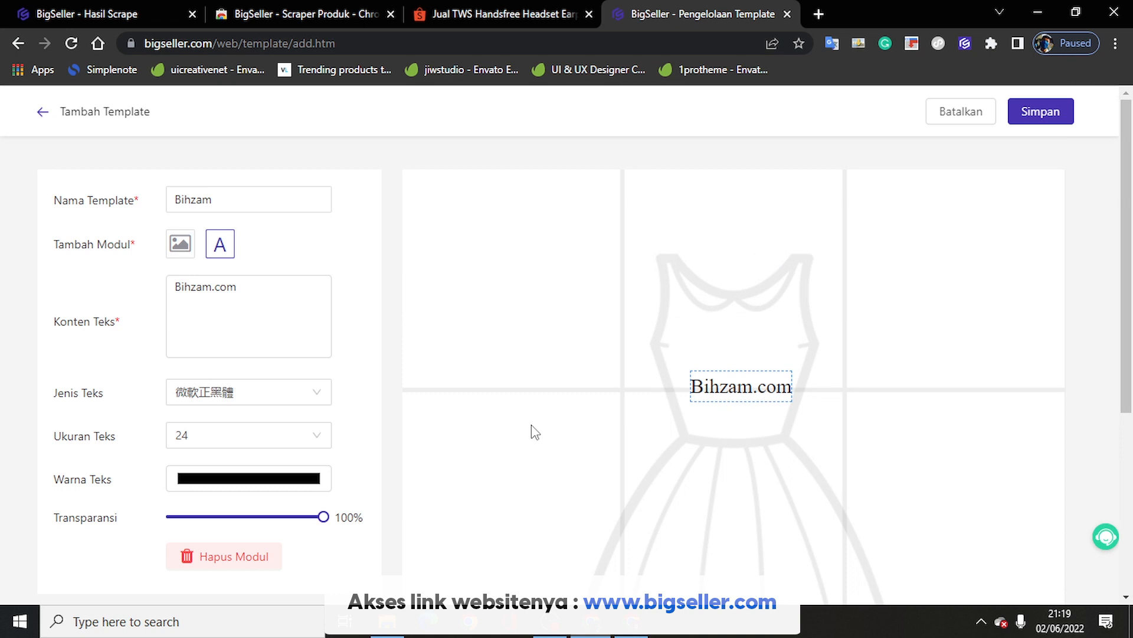
{"action": "left_click", "coordinate": [43, 112]}
Step: Discard the unsaved template and return to the Tokopedia drafts listing the TWS headset
{"action": "left_click", "coordinate": [585, 213]}
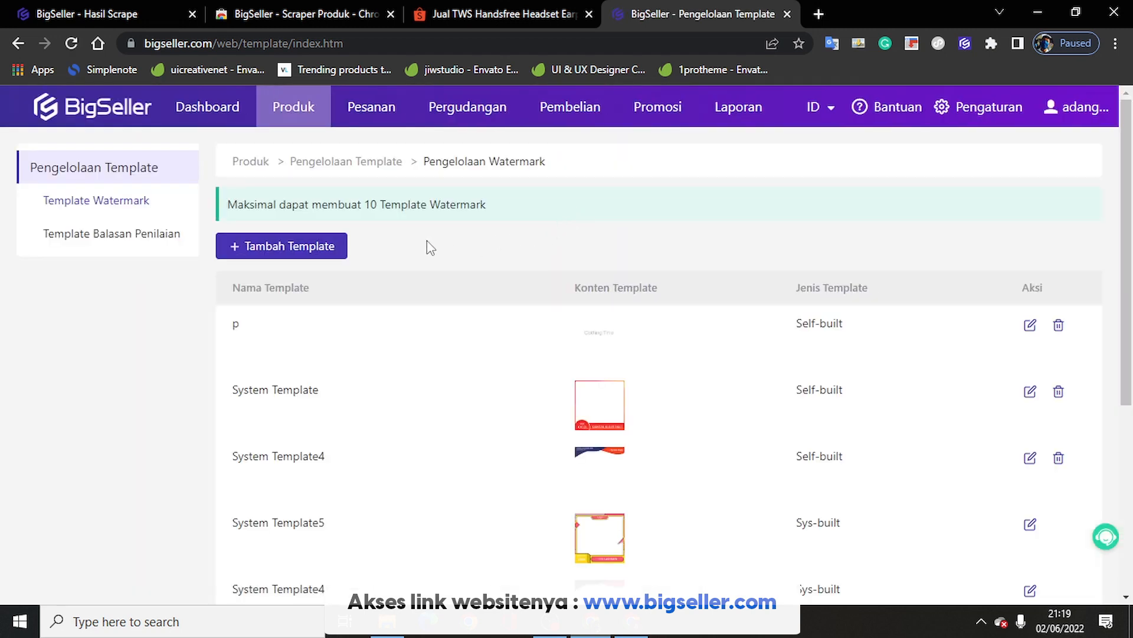
{"action": "mouse_move", "coordinate": [293, 106]}
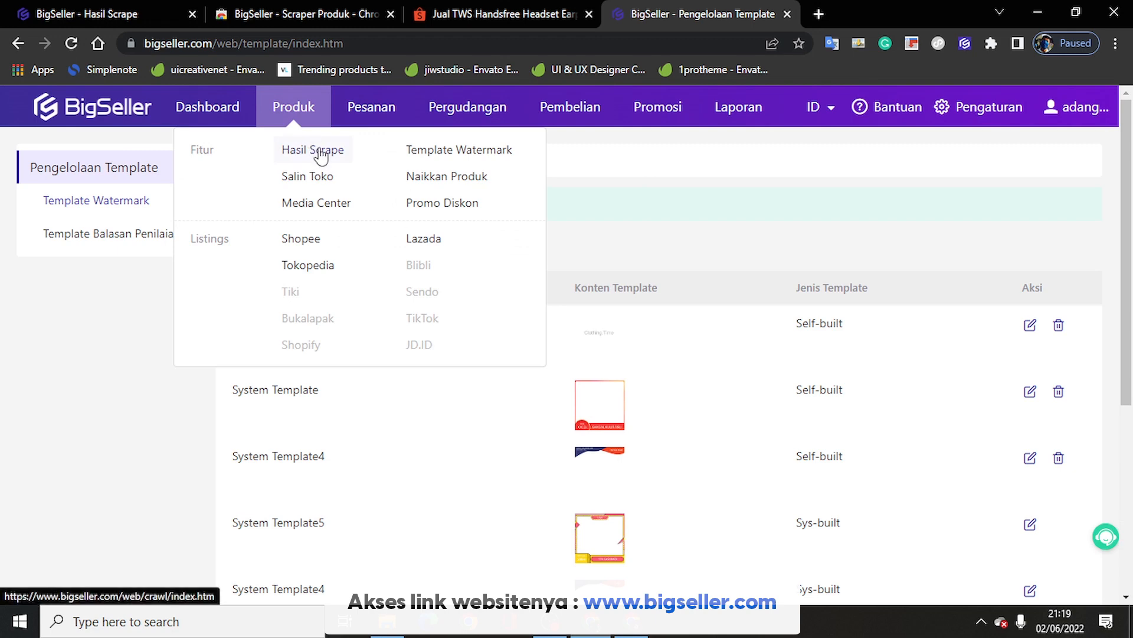
{"action": "left_click", "coordinate": [317, 156]}
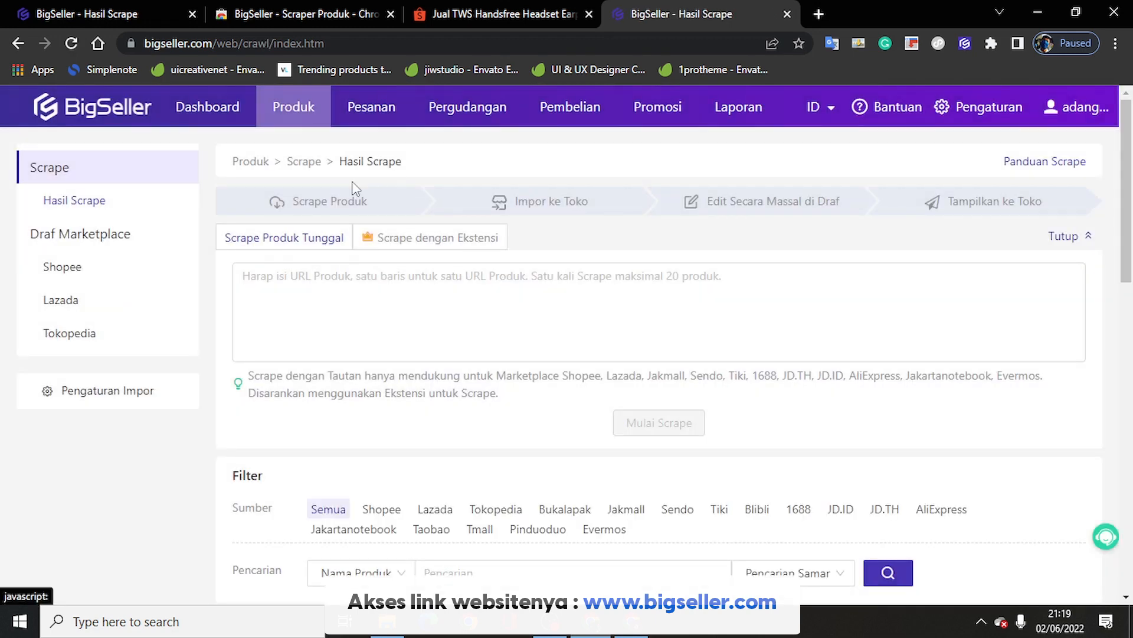
{"action": "left_click", "coordinate": [79, 333]}
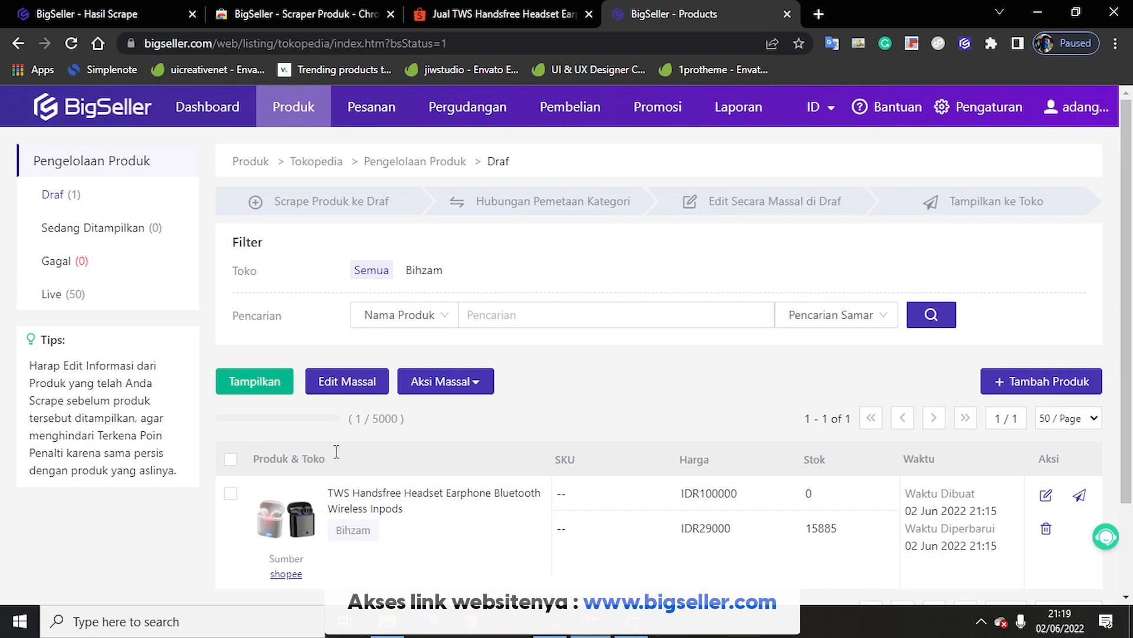
{"action": "scroll", "coordinate": [878, 494], "scroll_direction": "down", "scroll_amount": 2}
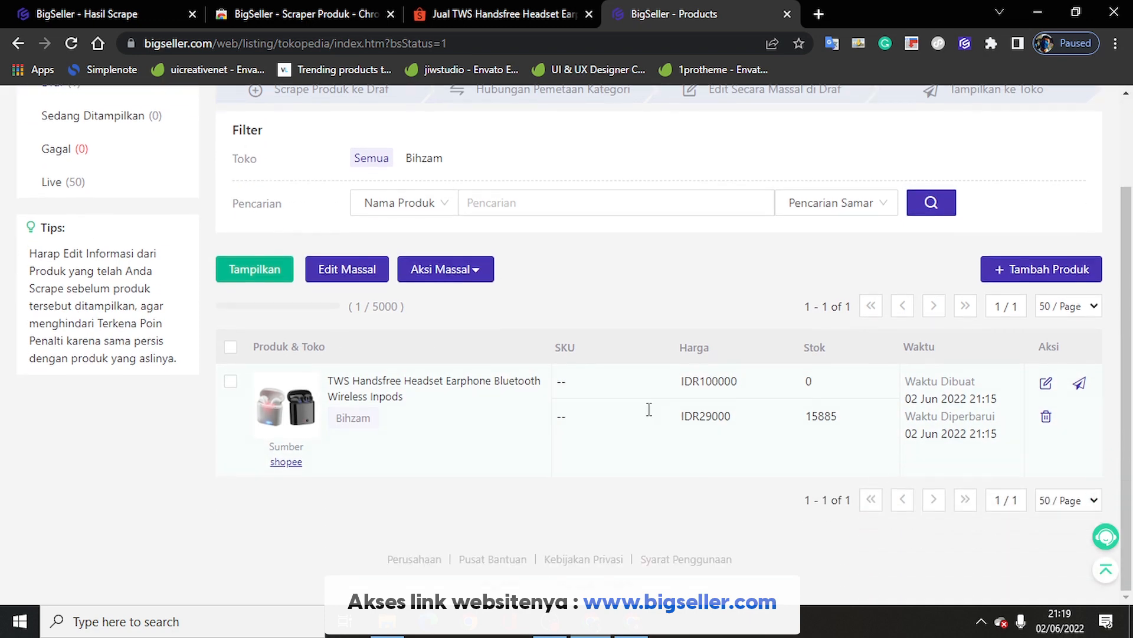
Step: Map the TWS headset draft to Headset Gaming, match its Warna variant to Warna, and save
{"action": "left_click", "coordinate": [1047, 385]}
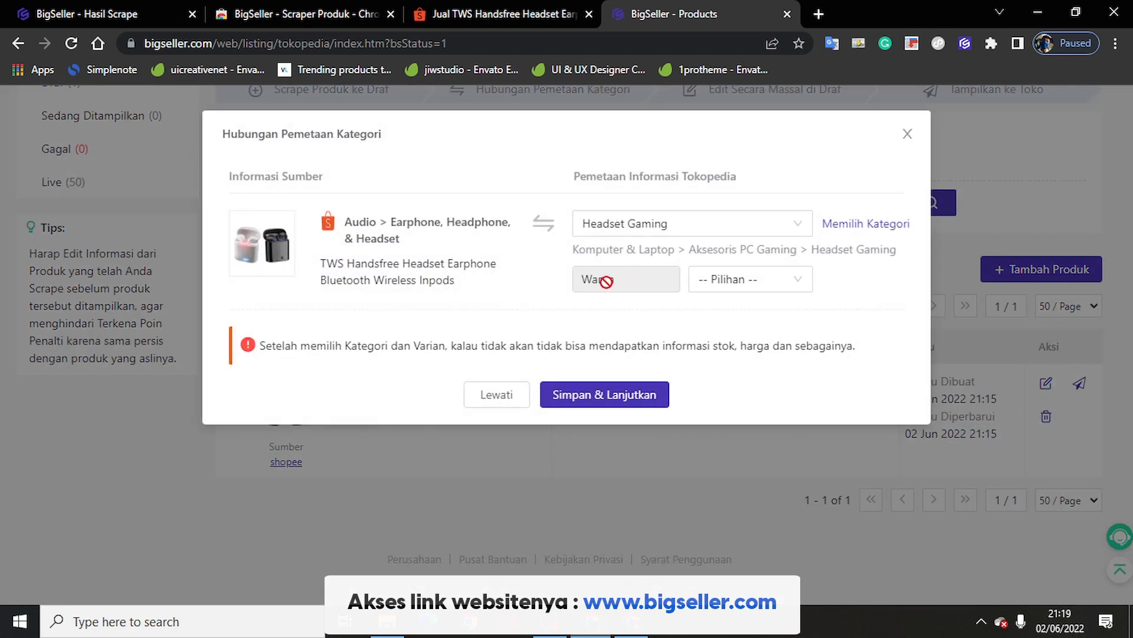
{"action": "left_click", "coordinate": [644, 232]}
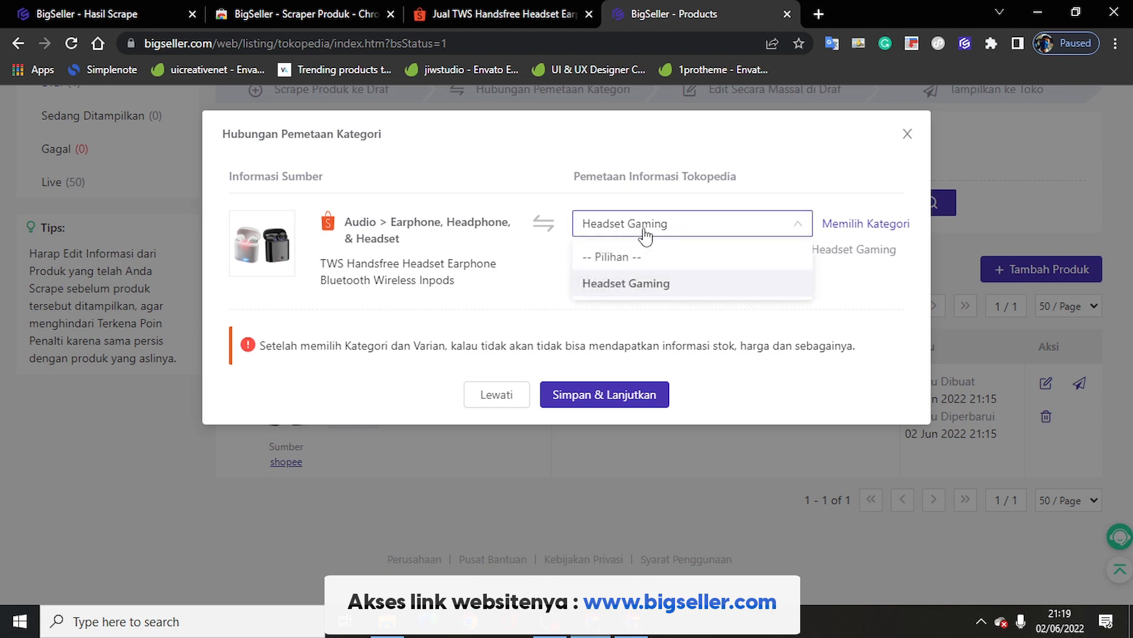
{"action": "left_click", "coordinate": [645, 237]}
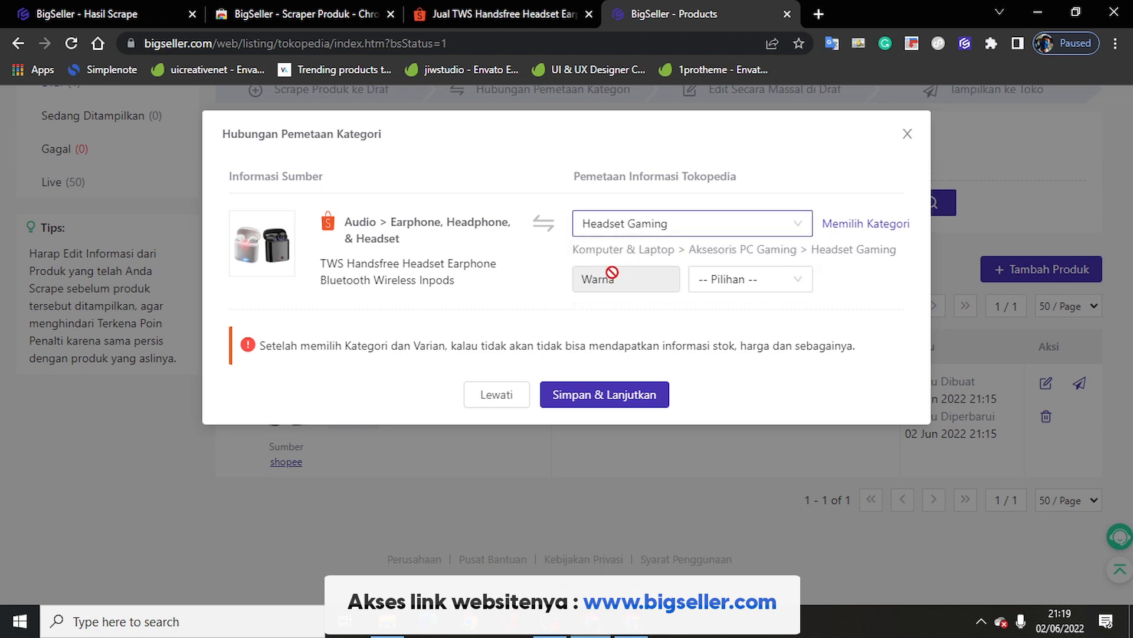
{"action": "left_click", "coordinate": [705, 286]}
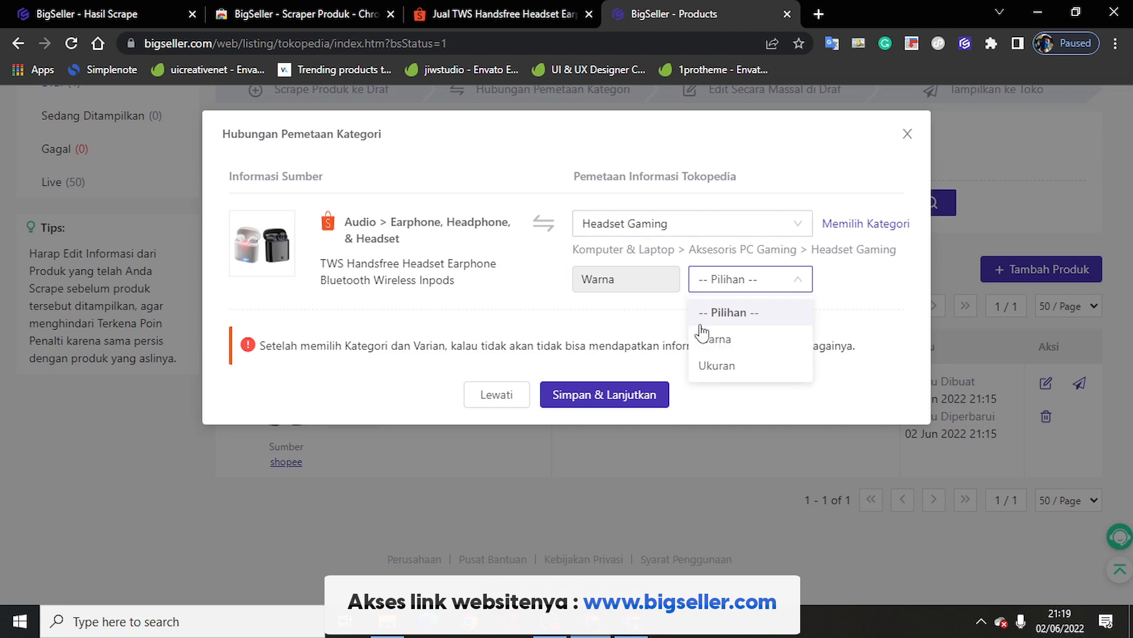
{"action": "left_click", "coordinate": [717, 335]}
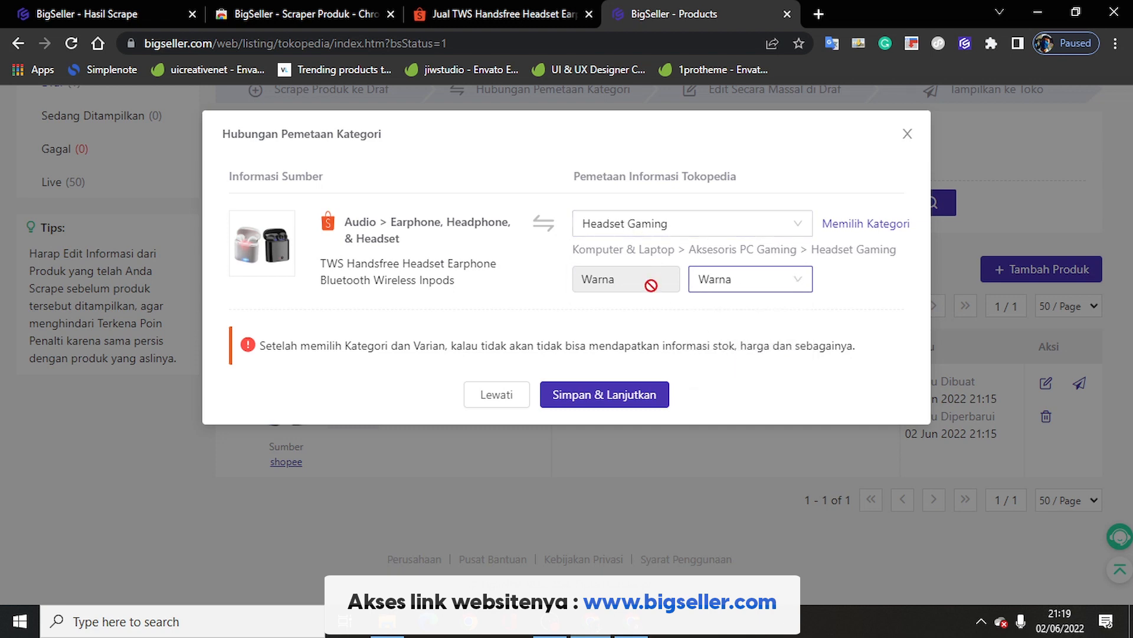
{"action": "left_click", "coordinate": [618, 400]}
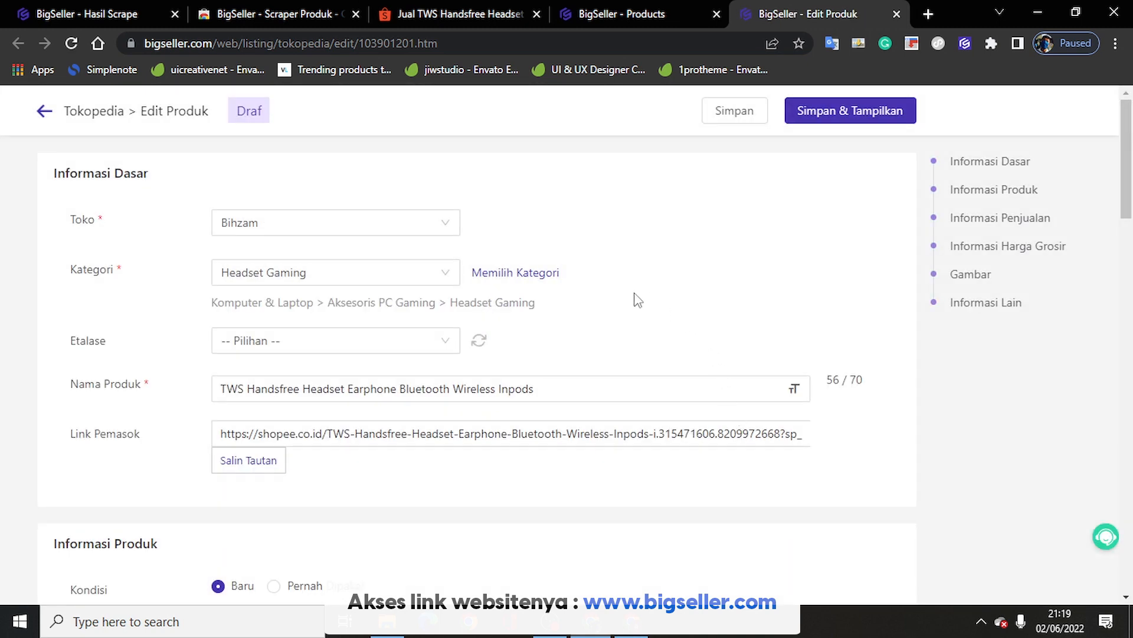
Step: Review the draft's product name and description on the Edit Produk form
{"action": "scroll", "coordinate": [638, 300], "scroll_direction": "down", "scroll_amount": 5}
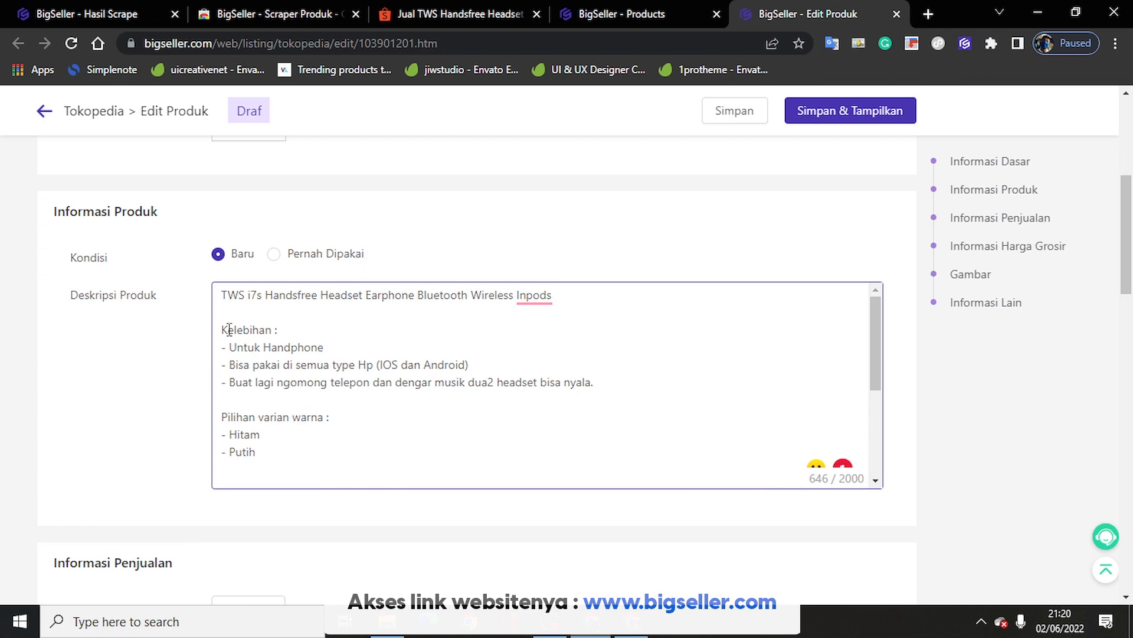
{"action": "scroll", "coordinate": [324, 369], "scroll_direction": "down", "scroll_amount": 5}
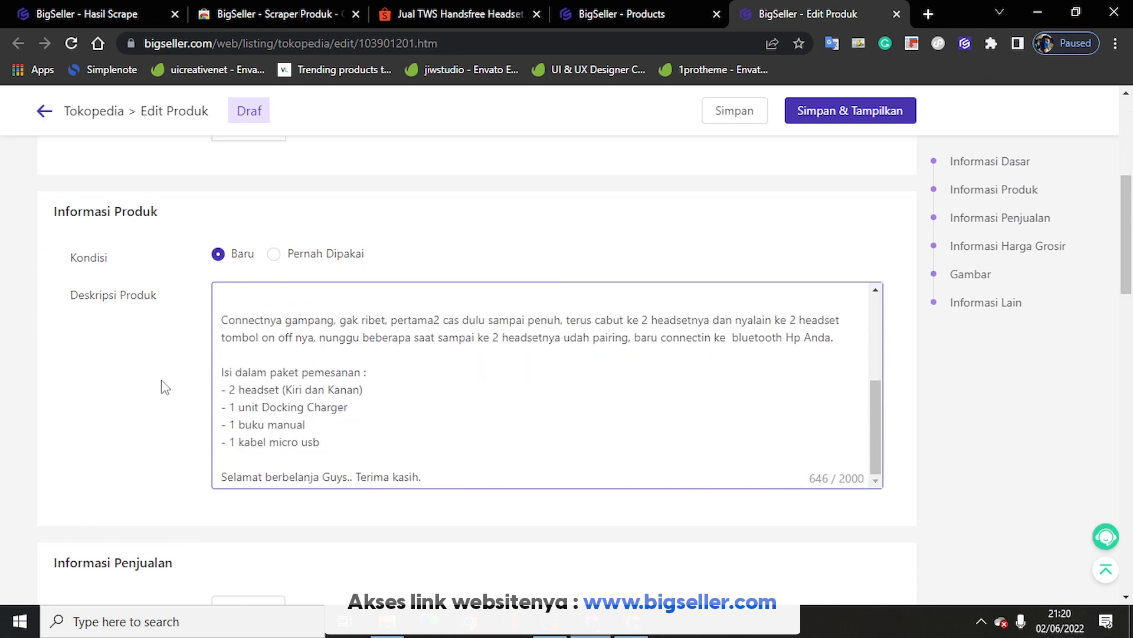
{"action": "scroll", "coordinate": [165, 387], "scroll_direction": "up", "scroll_amount": 5}
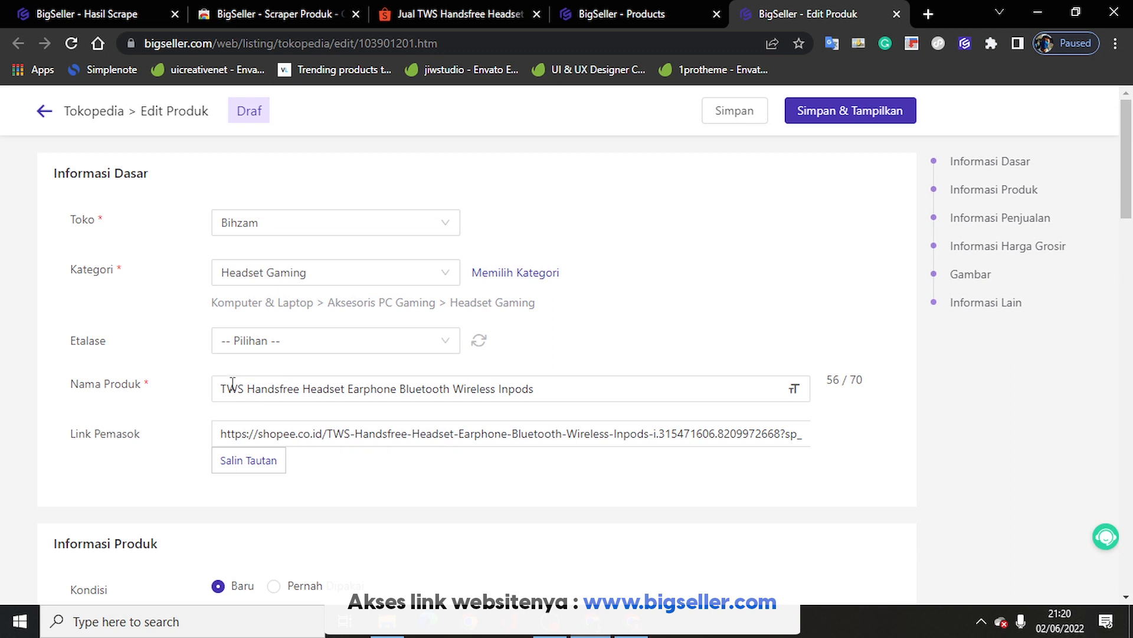
{"action": "left_click_drag", "start_coordinate": [222, 389], "coordinate": [542, 388]}
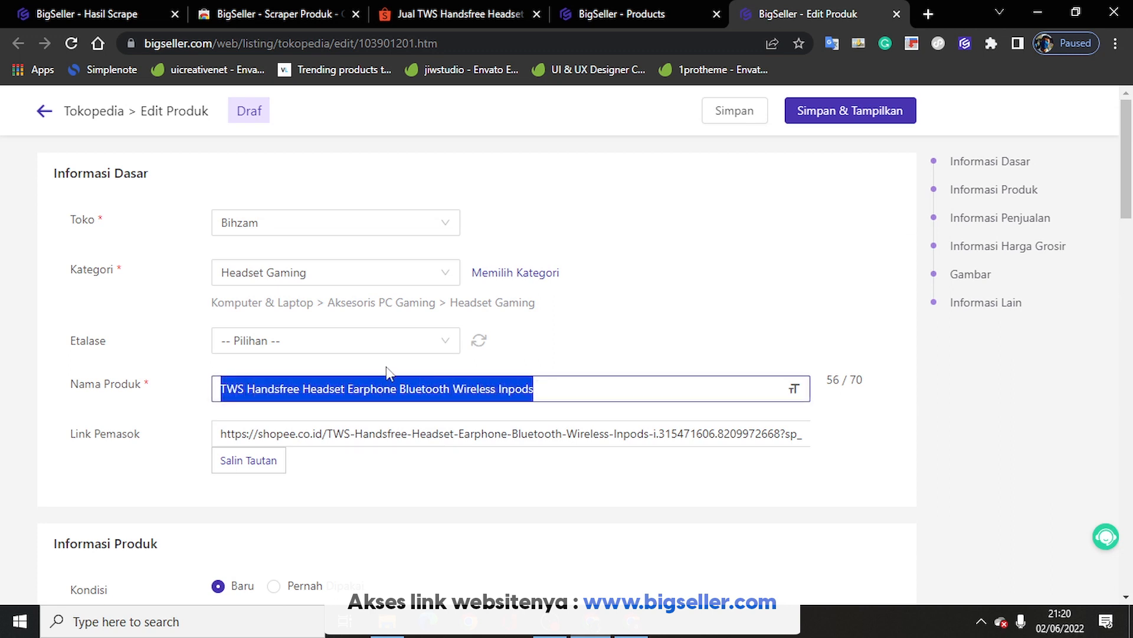
Step: Set the draft's Etalase showcase to Cemilan Lainnya
{"action": "left_click", "coordinate": [369, 356]}
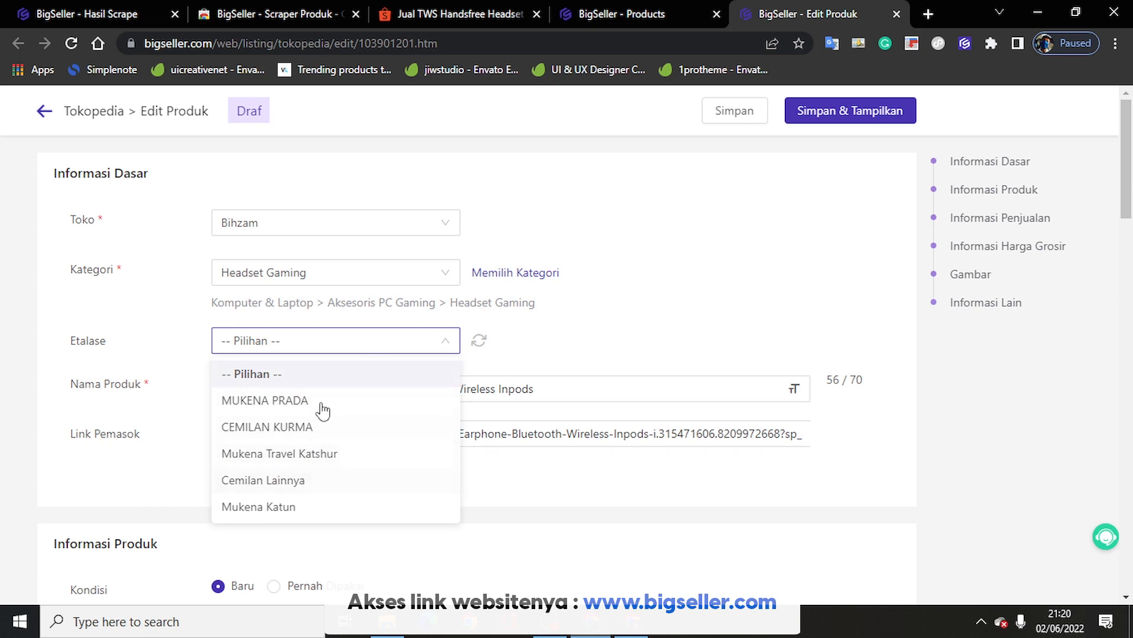
{"action": "left_click", "coordinate": [303, 483]}
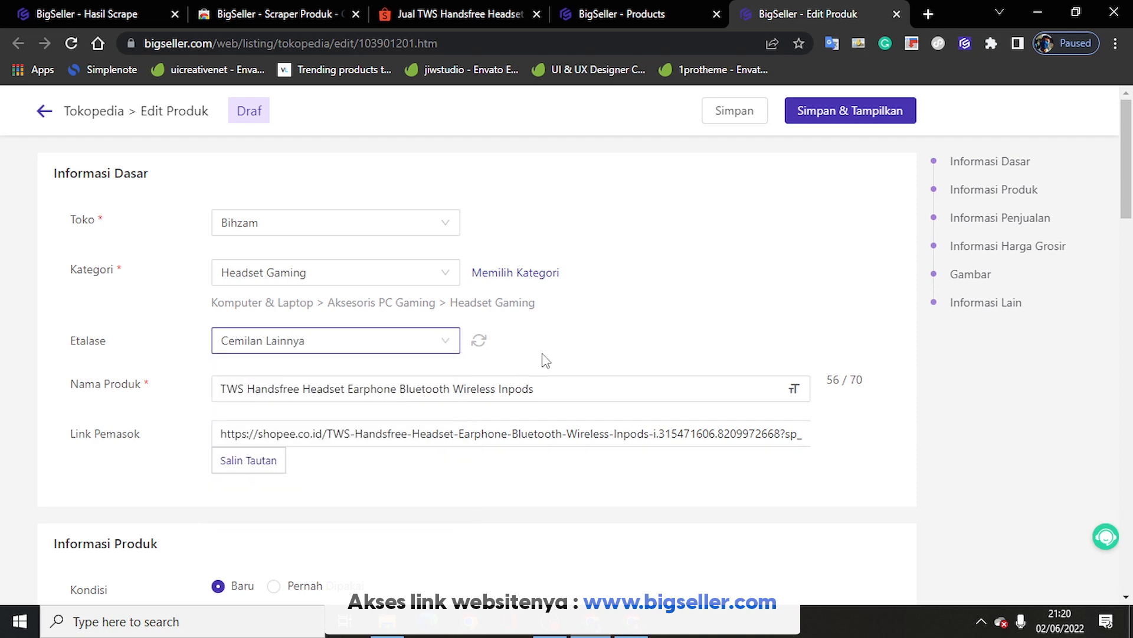
{"action": "scroll", "coordinate": [389, 288], "scroll_direction": "down", "scroll_amount": 4}
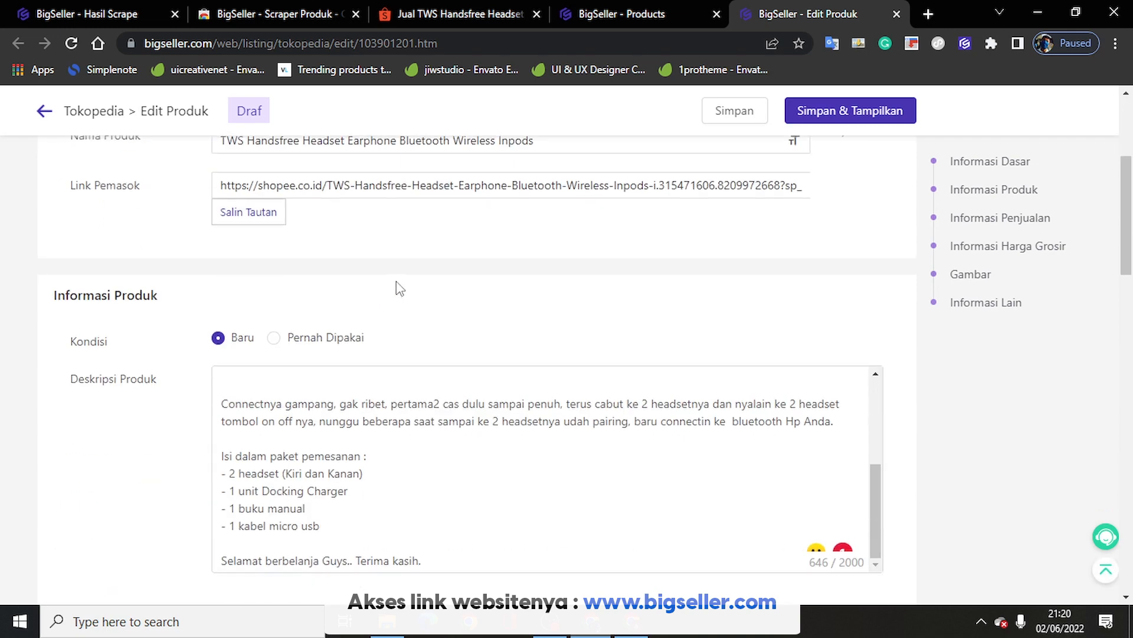
{"action": "scroll", "coordinate": [295, 282], "scroll_direction": "up", "scroll_amount": 3}
{"action": "scroll", "coordinate": [207, 240], "scroll_direction": "up", "scroll_amount": 2}
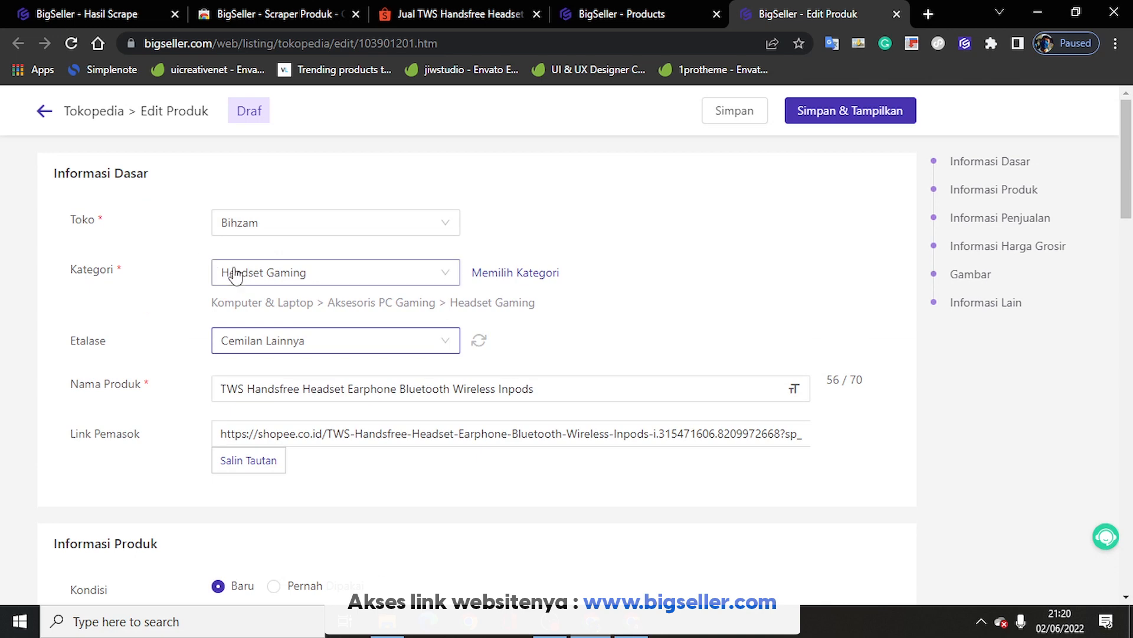
{"action": "scroll", "coordinate": [195, 289], "scroll_direction": "down", "scroll_amount": 12}
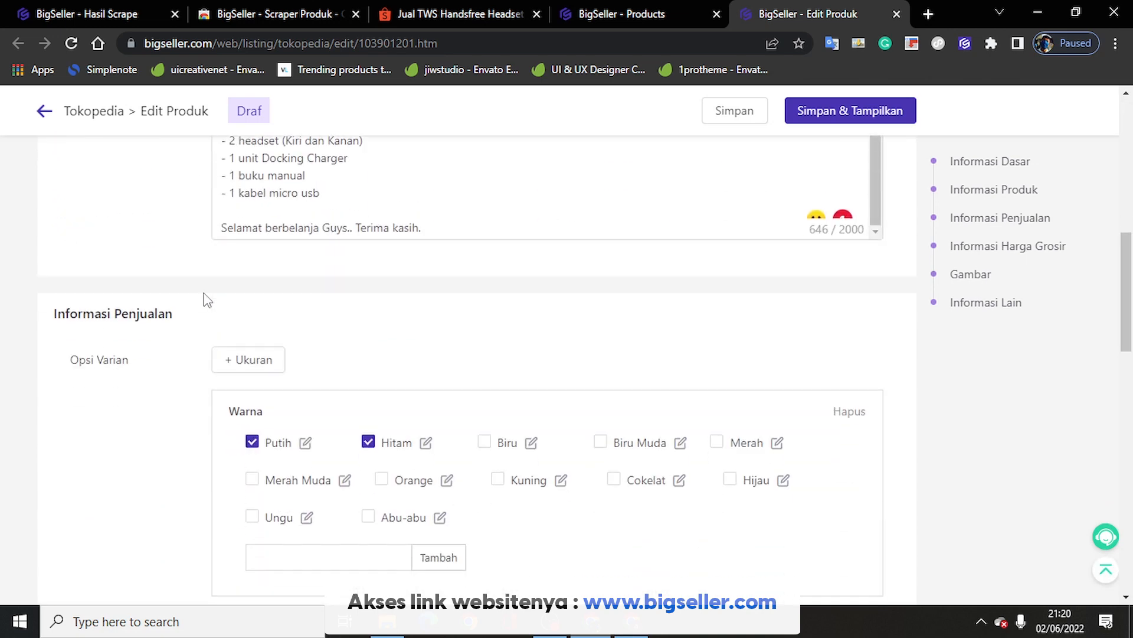
Step: Check the original Shopee product listing, then return to the Tokopedia draft
{"action": "scroll", "coordinate": [204, 300], "scroll_direction": "down", "scroll_amount": 4}
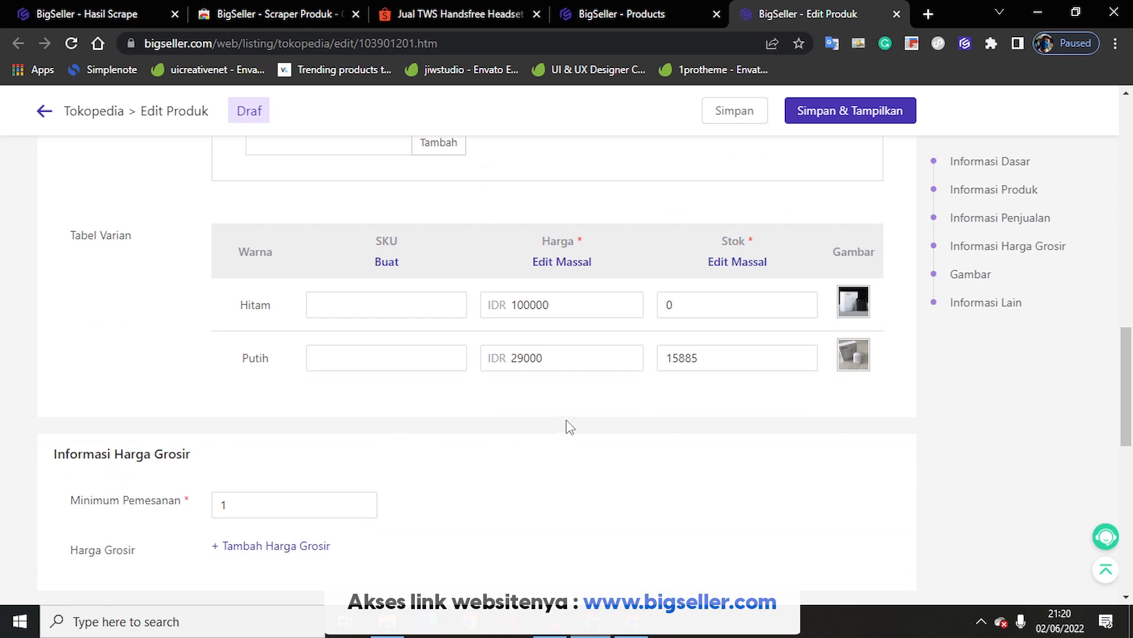
{"action": "left_click", "coordinate": [495, 15]}
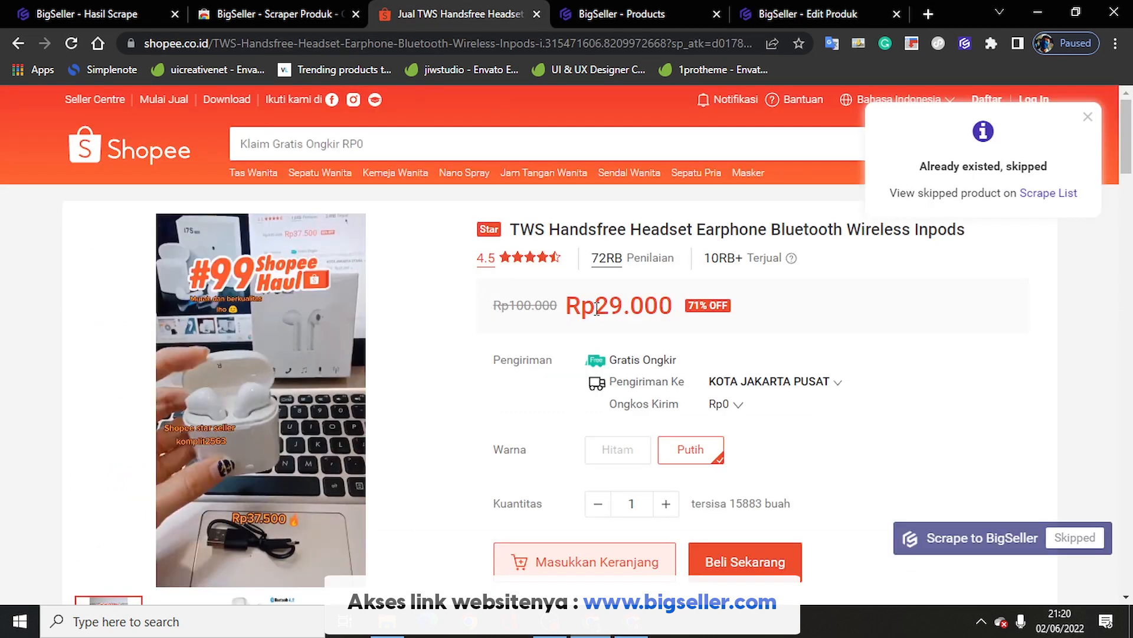
{"action": "left_click", "coordinate": [776, 13]}
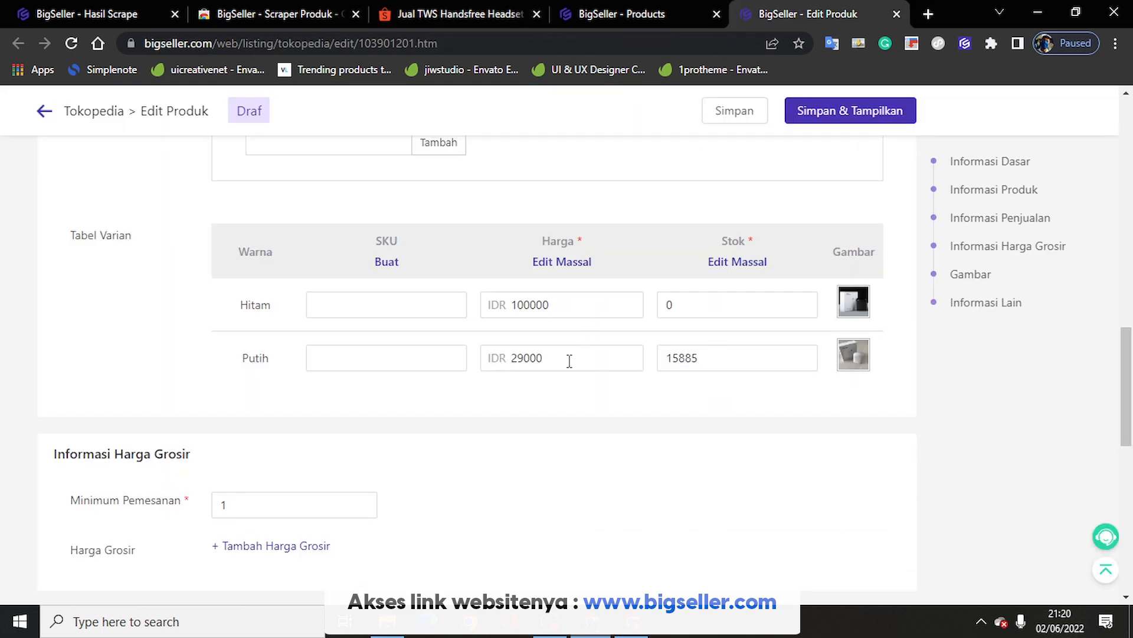
Step: Give the Putih variant a Harga of IDR 49000 and Stok of 100
{"action": "left_click", "coordinate": [522, 361]}
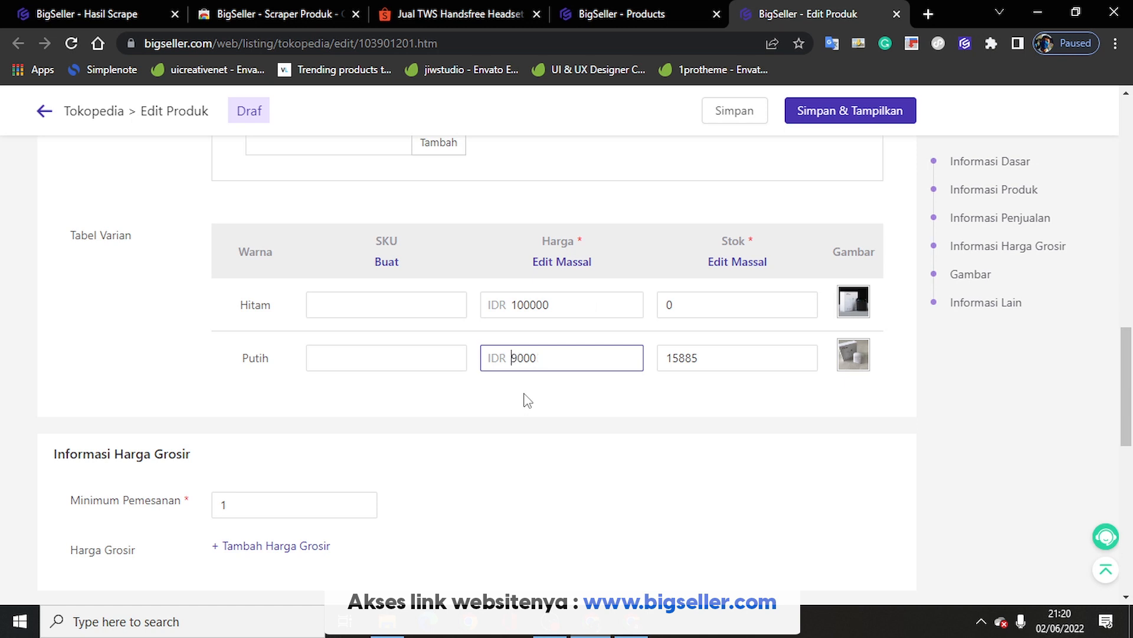
{"action": "type", "text": "4"}
{"action": "left_click", "coordinate": [697, 361]}
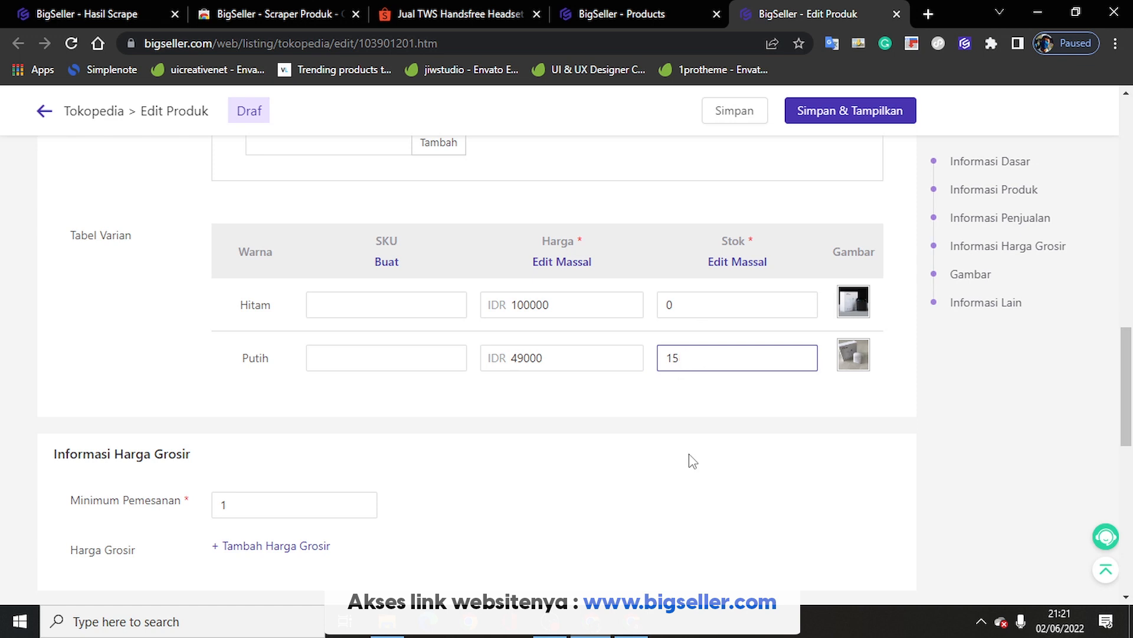
{"action": "type", "text": "100"}
{"action": "left_click", "coordinate": [658, 449]}
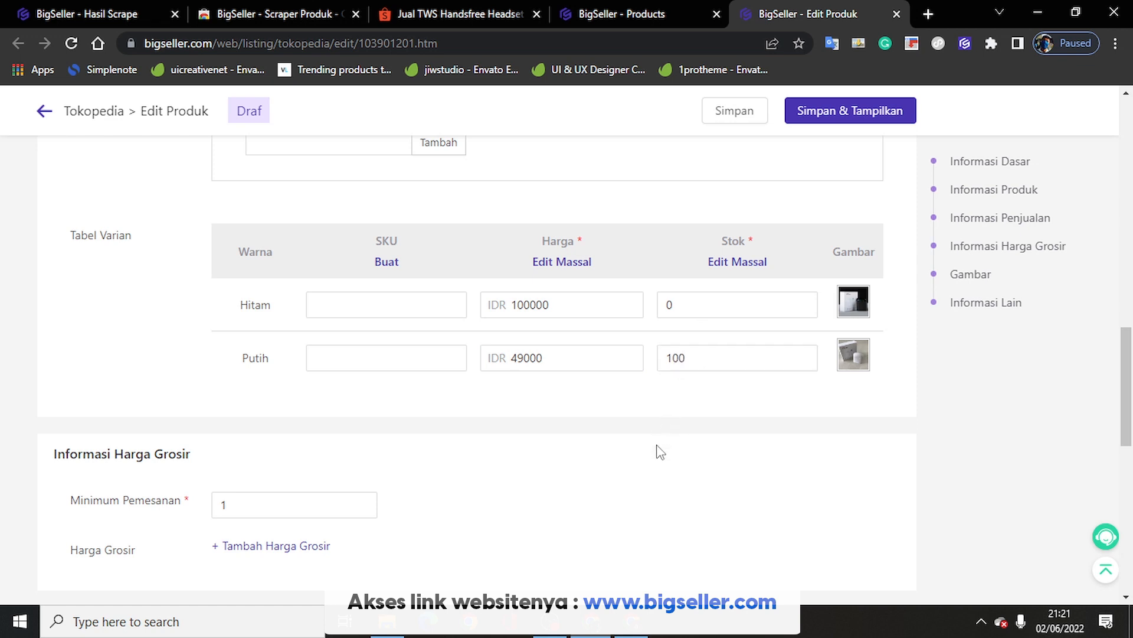
{"action": "scroll", "coordinate": [656, 451], "scroll_direction": "down", "scroll_amount": 4}
{"action": "left_click", "coordinate": [276, 258]}
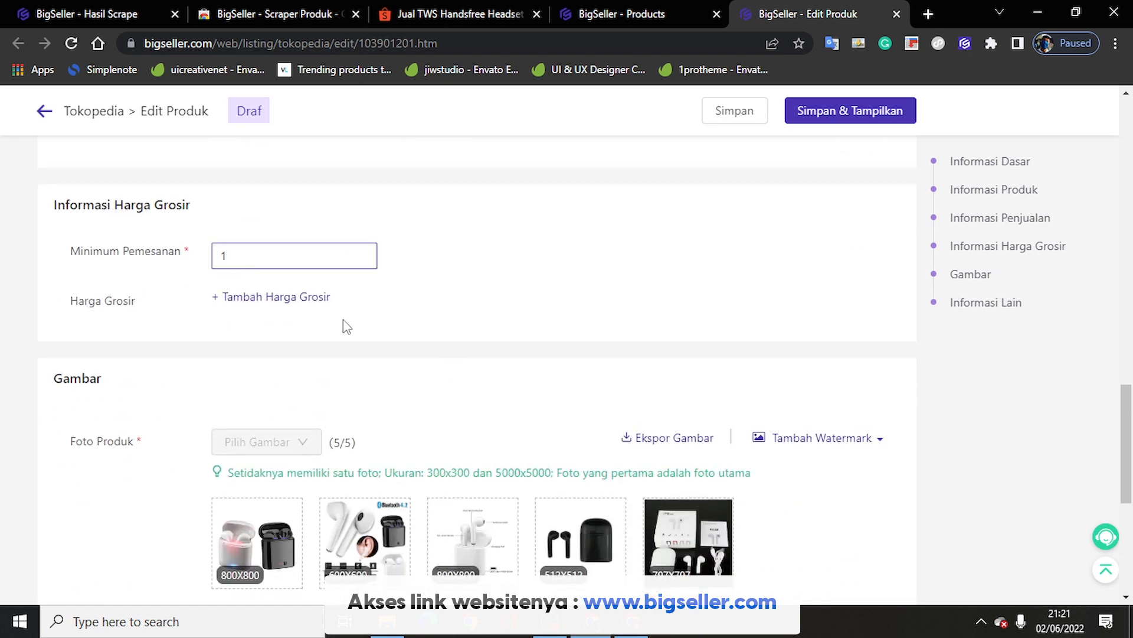
Step: Move the box-contents photo to slot 4 and set the package weight to 300 grams
{"action": "scroll", "coordinate": [405, 314], "scroll_direction": "down", "scroll_amount": 3}
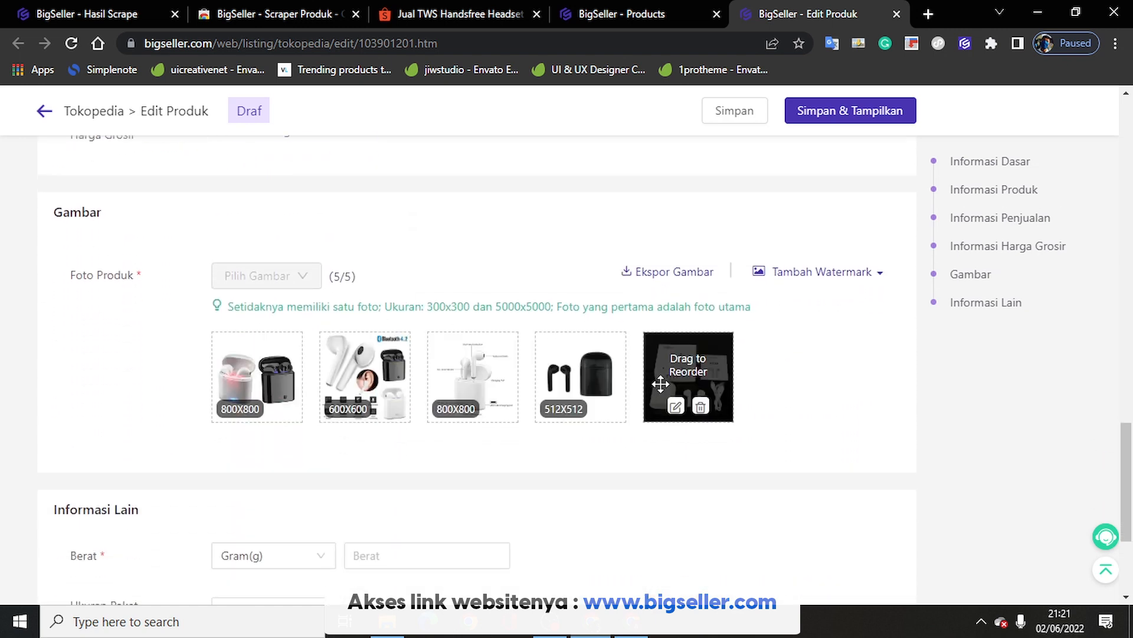
{"action": "left_click_drag", "start_coordinate": [666, 384], "coordinate": [575, 381]}
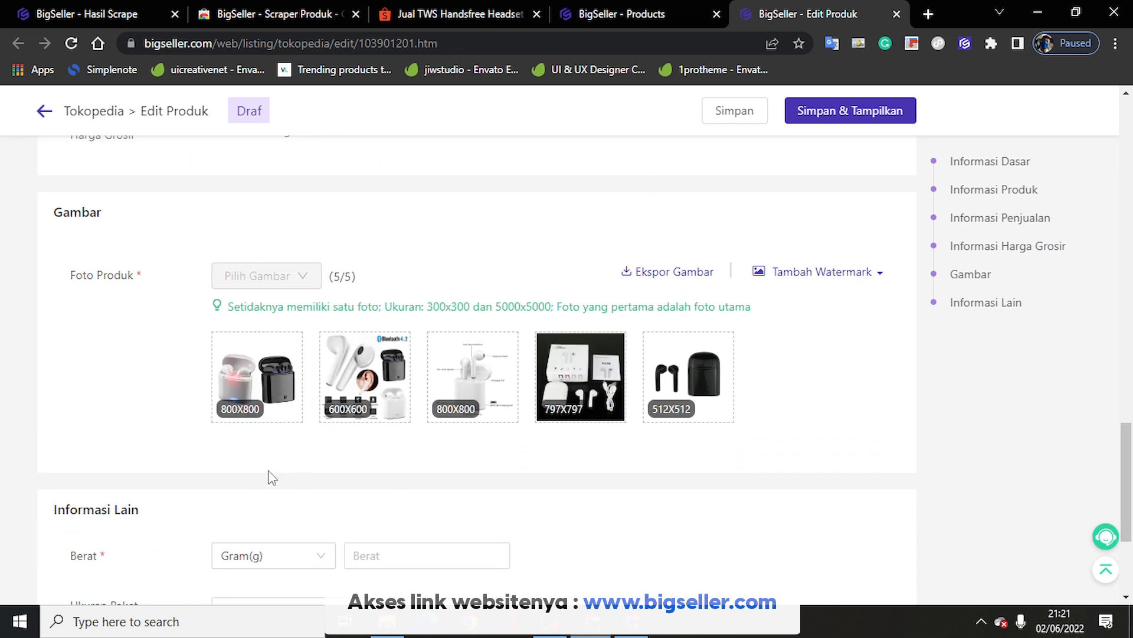
{"action": "scroll", "coordinate": [272, 477], "scroll_direction": "down", "scroll_amount": 3}
{"action": "left_click", "coordinate": [407, 352]}
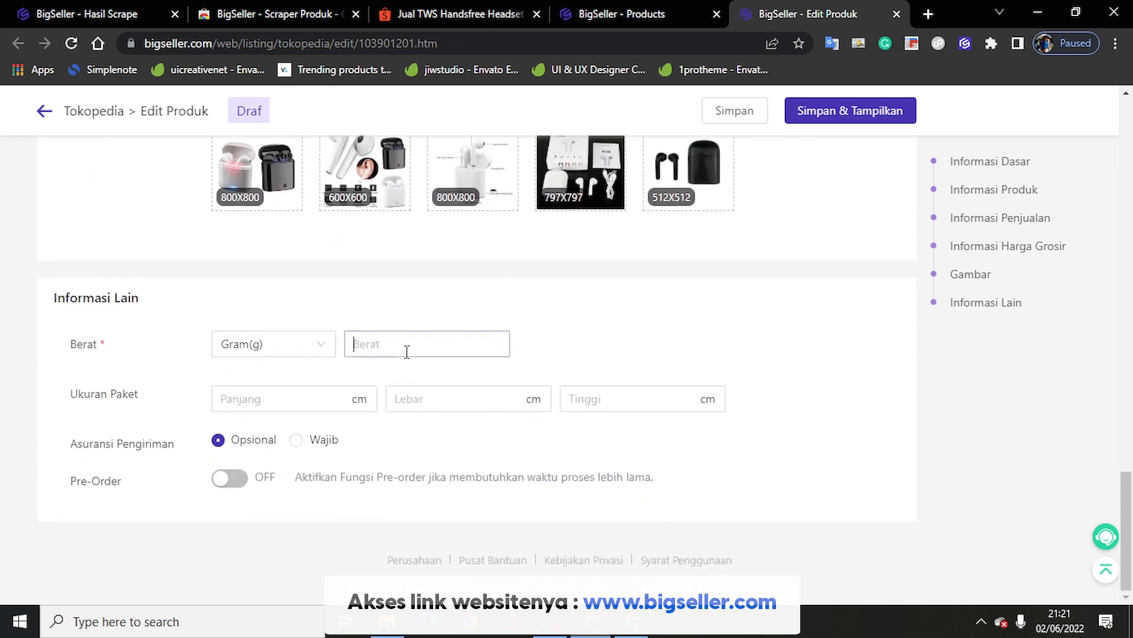
{"action": "type", "text": "3"}
{"action": "type", "text": "30"}
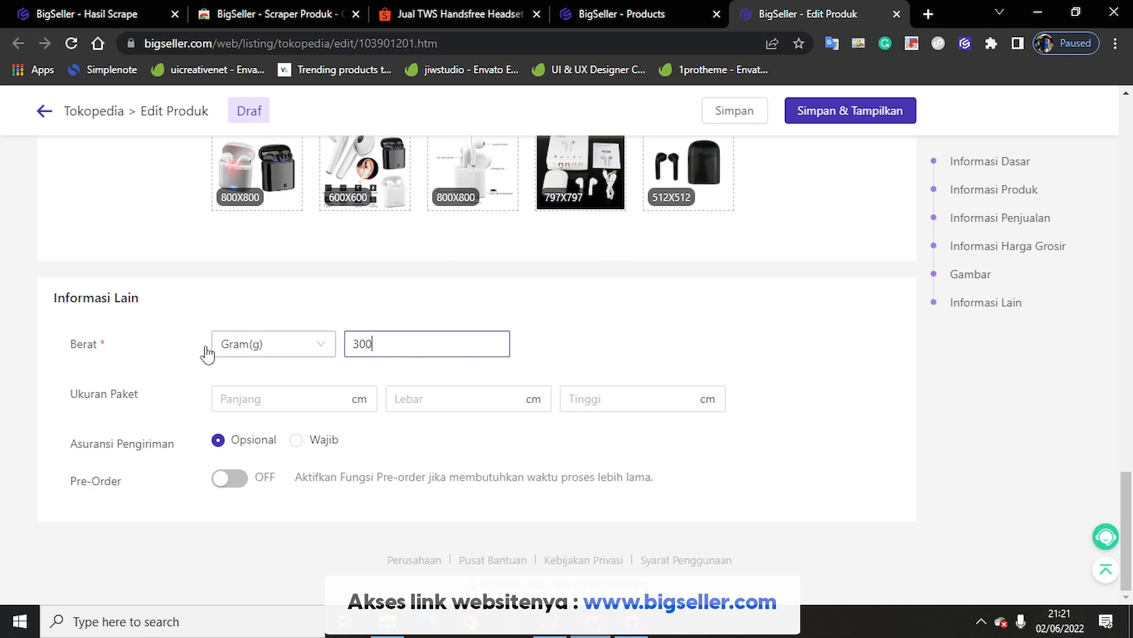
{"action": "left_click", "coordinate": [107, 348]}
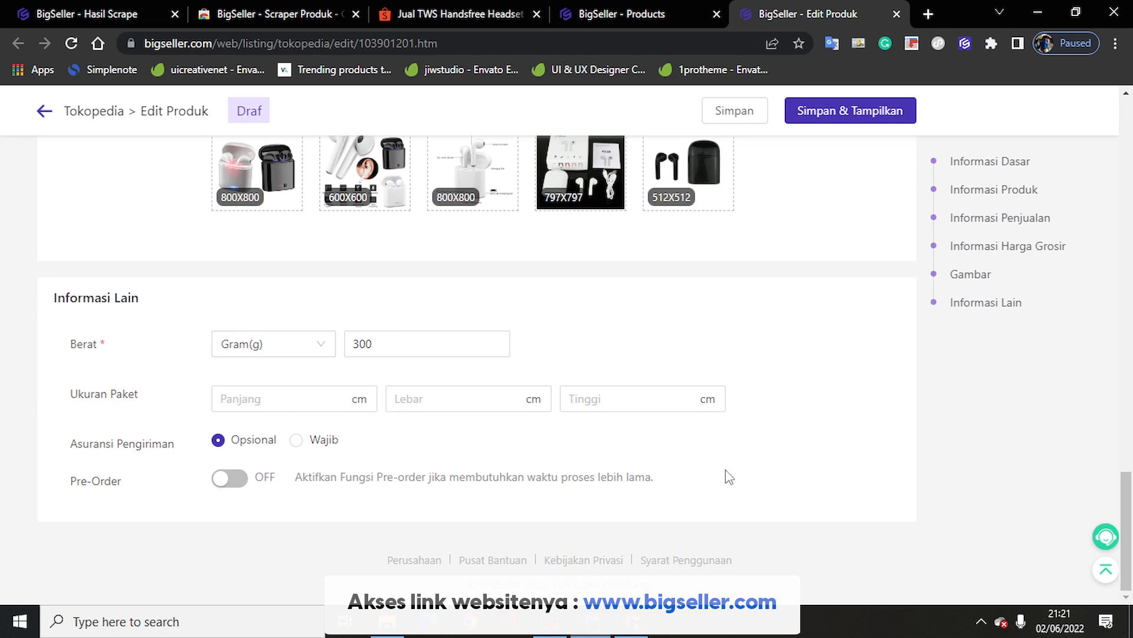
Step: Submit the listing to Tokopedia with Simpan & Tampilkan
{"action": "scroll", "coordinate": [729, 473], "scroll_direction": "up", "scroll_amount": 19}
{"action": "scroll", "coordinate": [787, 242], "scroll_direction": "up", "scroll_amount": 5}
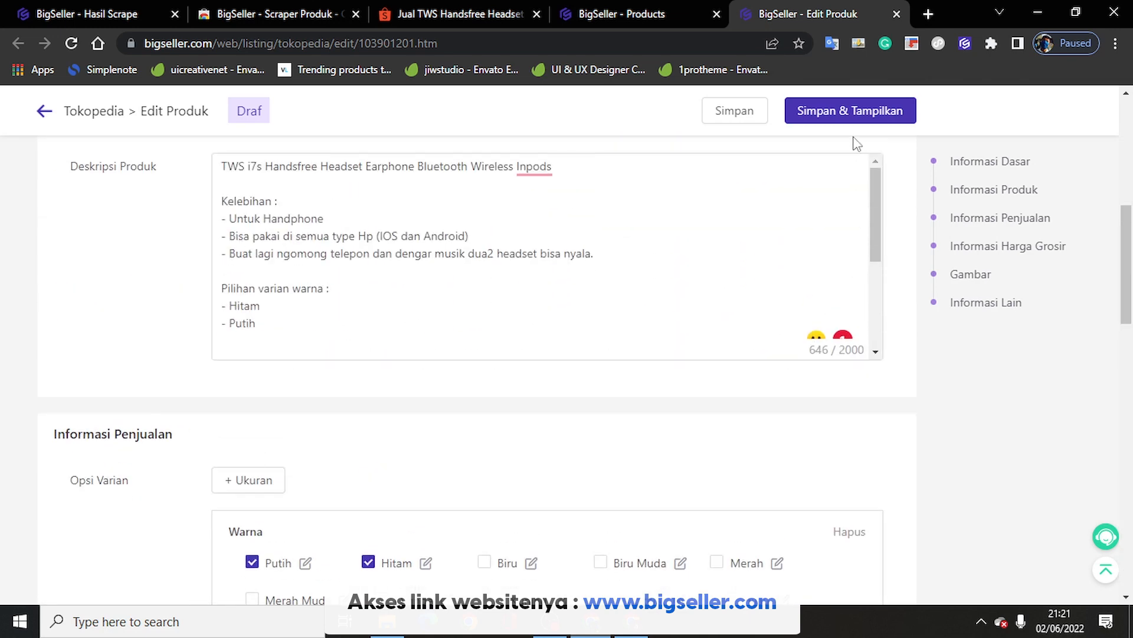
{"action": "left_click", "coordinate": [826, 114]}
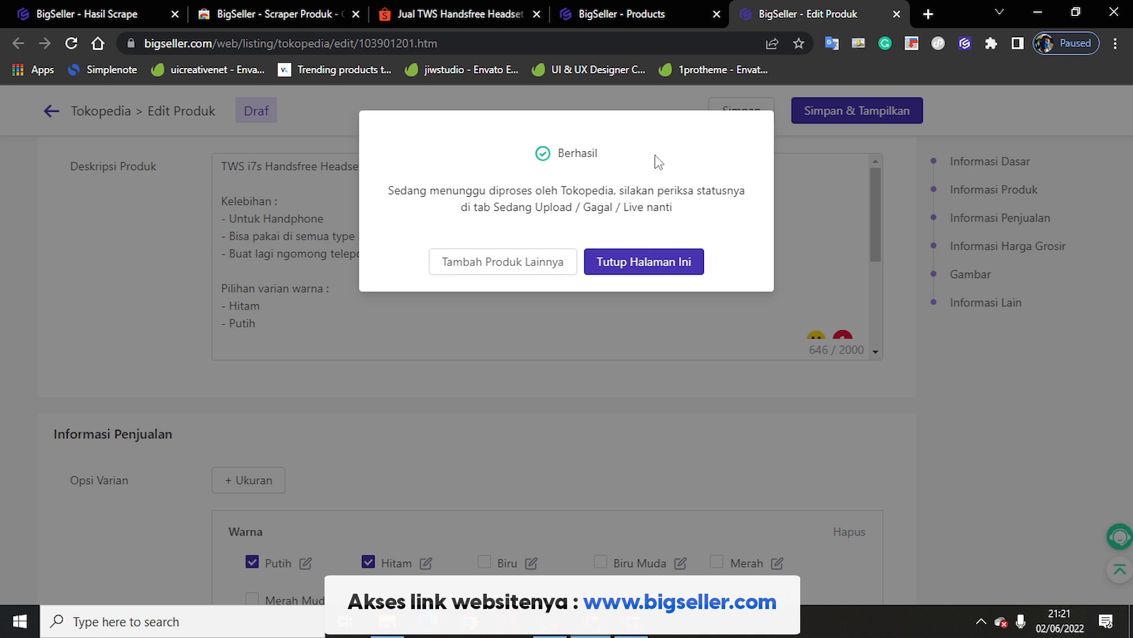
Step: Close the edit page, reload Products, and view the Gagal (1) listing with its minimum-stock error
{"action": "left_click", "coordinate": [652, 266]}
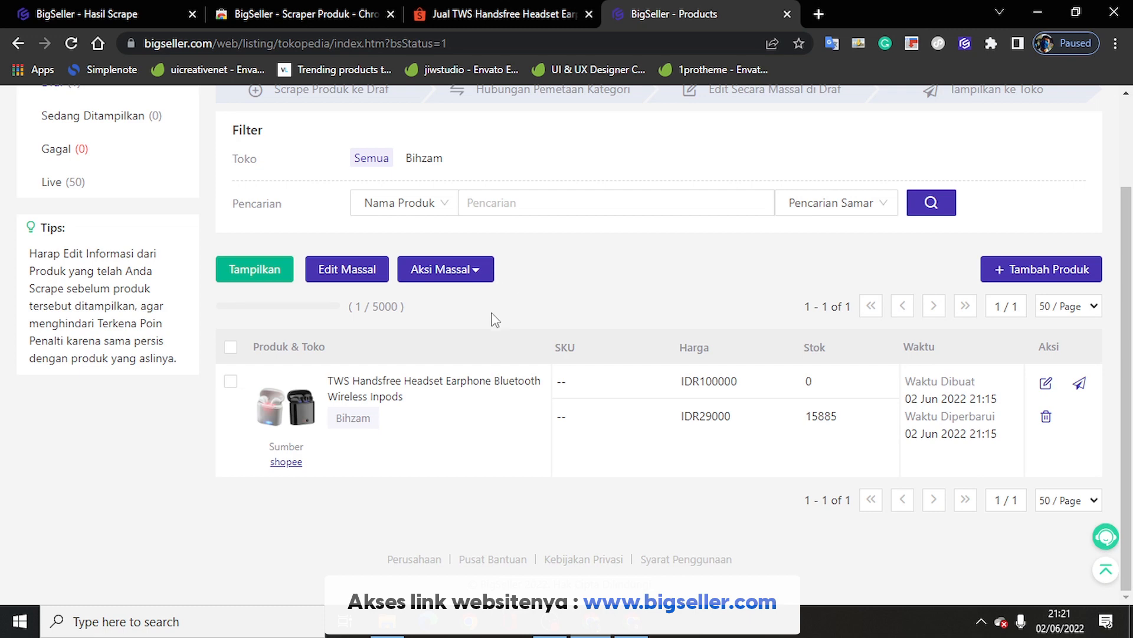
{"action": "scroll", "coordinate": [493, 314], "scroll_direction": "up", "scroll_amount": 2}
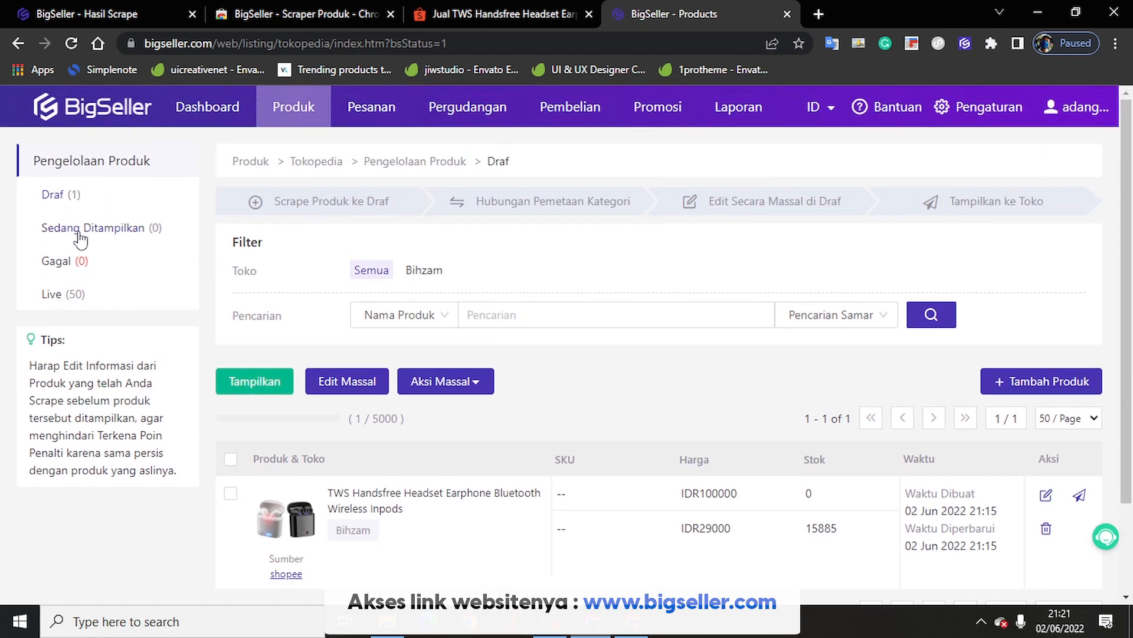
{"action": "scroll", "coordinate": [248, 321], "scroll_direction": "down", "scroll_amount": 2}
{"action": "scroll", "coordinate": [106, 207], "scroll_direction": "up", "scroll_amount": 2}
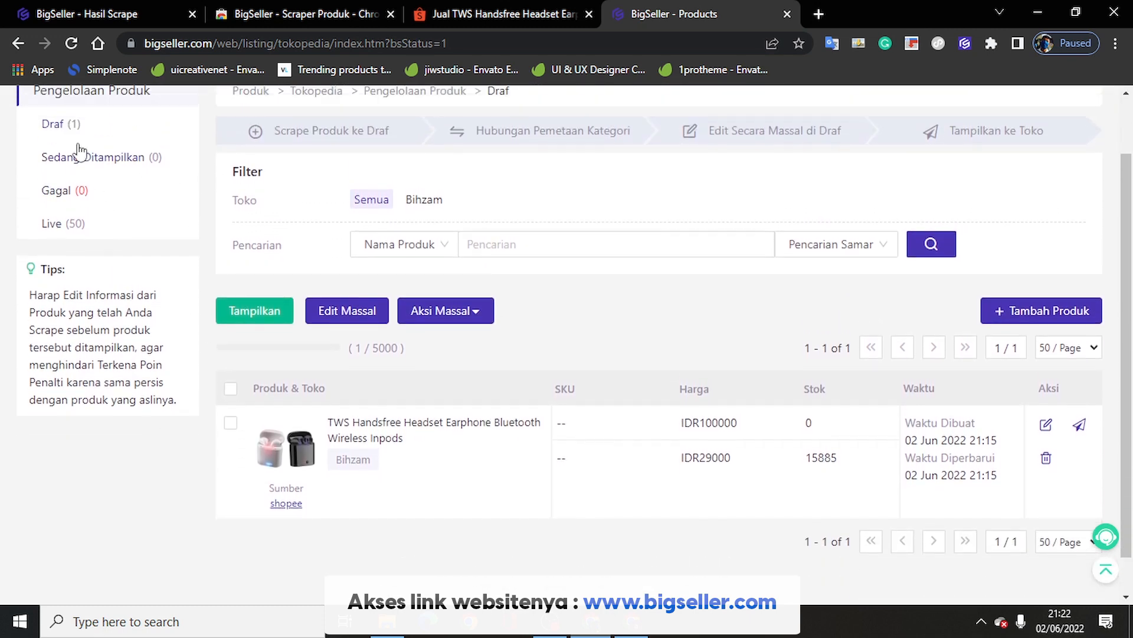
{"action": "left_click", "coordinate": [71, 42]}
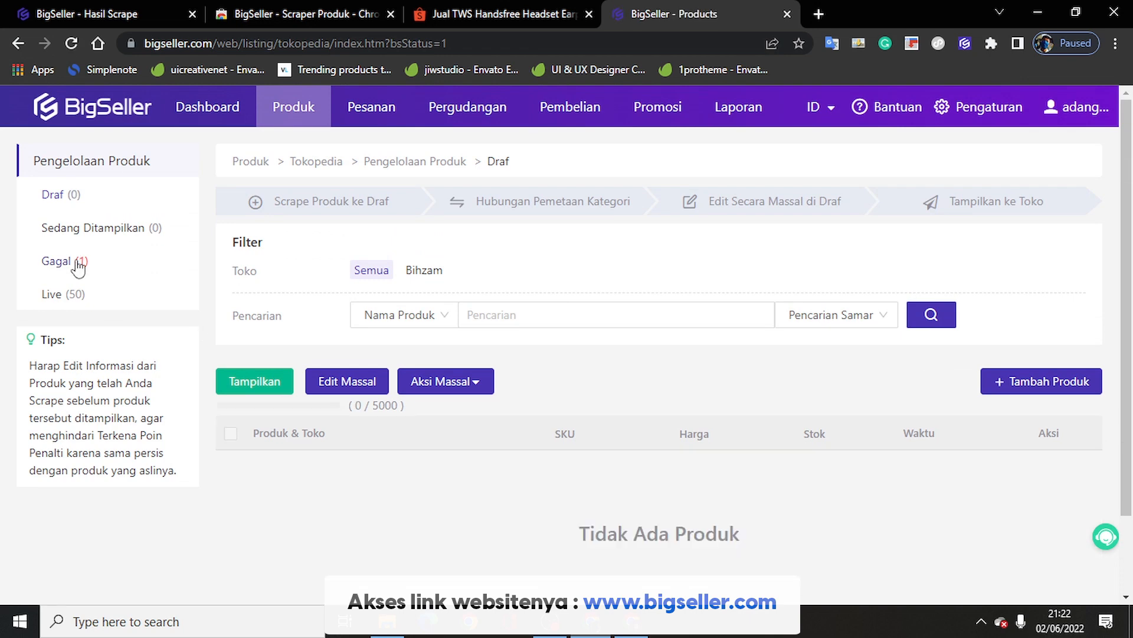
{"action": "left_click", "coordinate": [76, 263]}
{"action": "scroll", "coordinate": [571, 429], "scroll_direction": "down", "scroll_amount": 2}
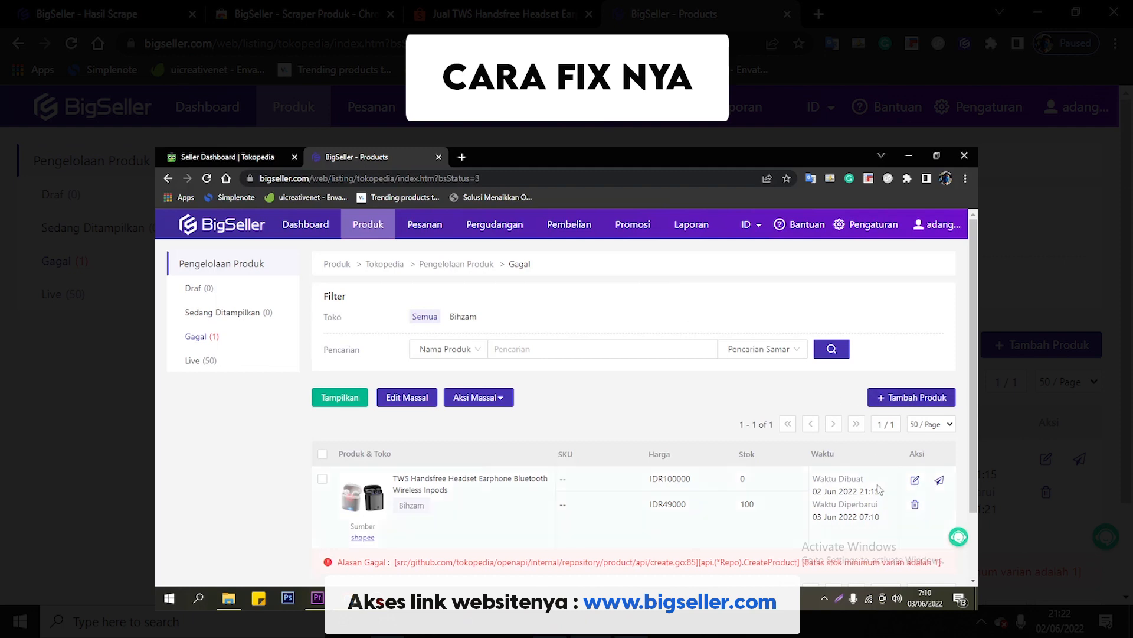
{"action": "left_click", "coordinate": [915, 481]}
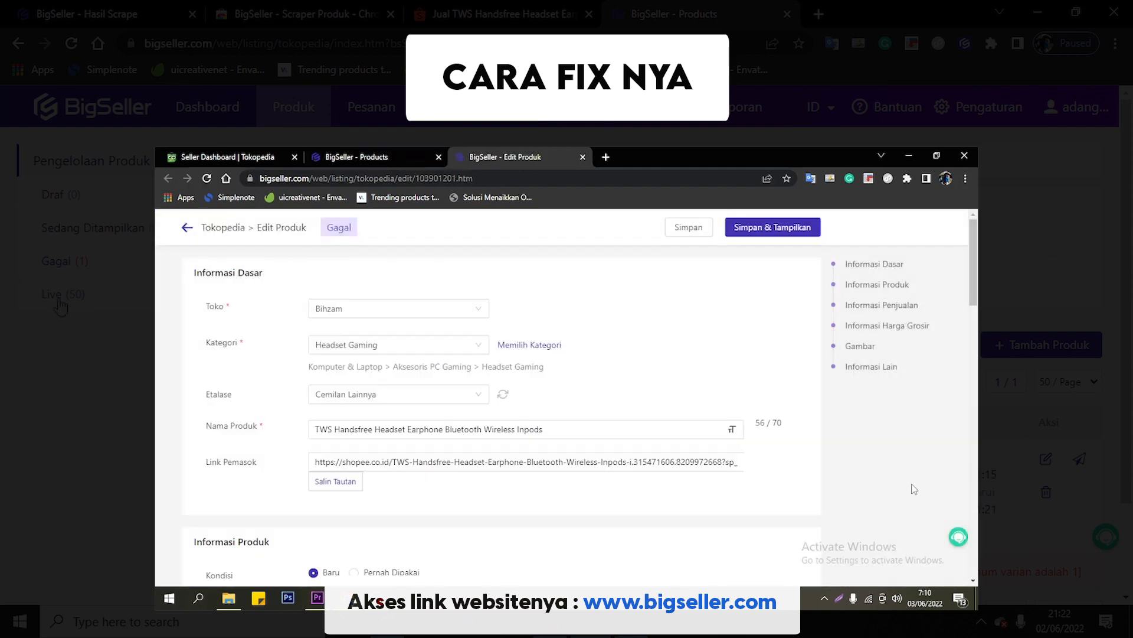
{"action": "scroll", "coordinate": [718, 423], "scroll_direction": "down", "scroll_amount": 10}
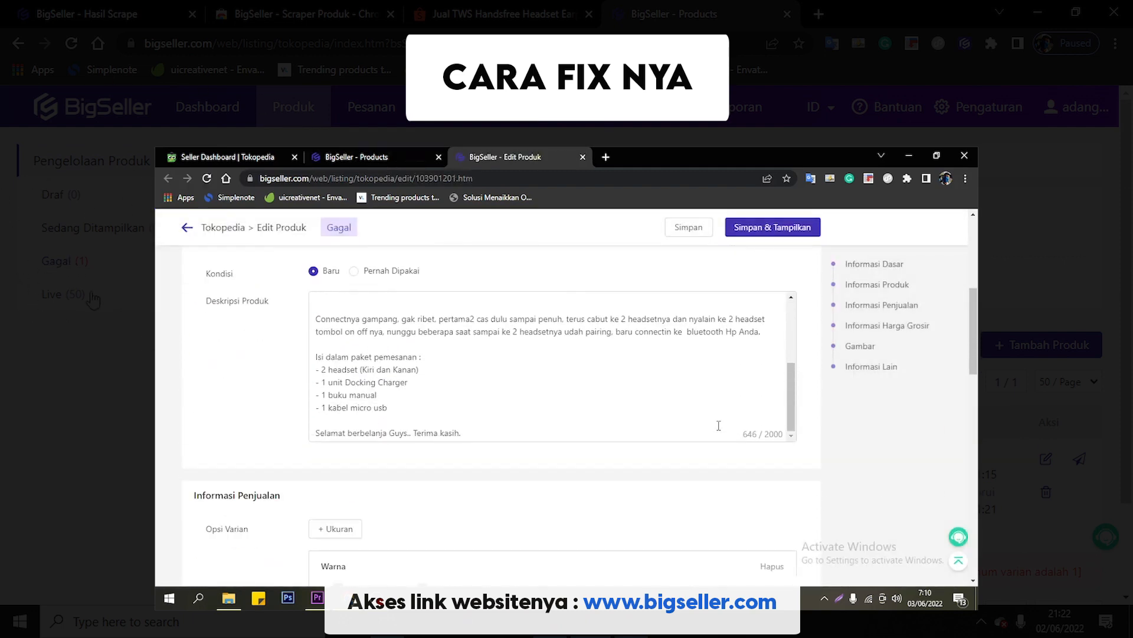
{"action": "scroll", "coordinate": [760, 489], "scroll_direction": "down", "scroll_amount": 4}
{"action": "left_click", "coordinate": [670, 368]}
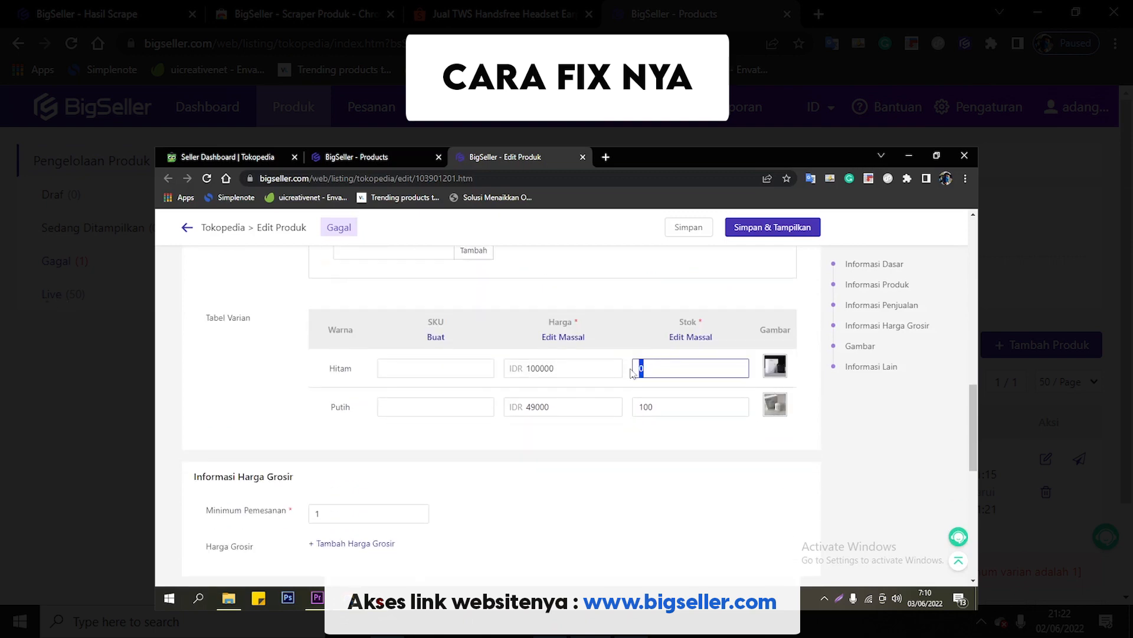
{"action": "scroll", "coordinate": [632, 413], "scroll_direction": "down", "scroll_amount": 8}
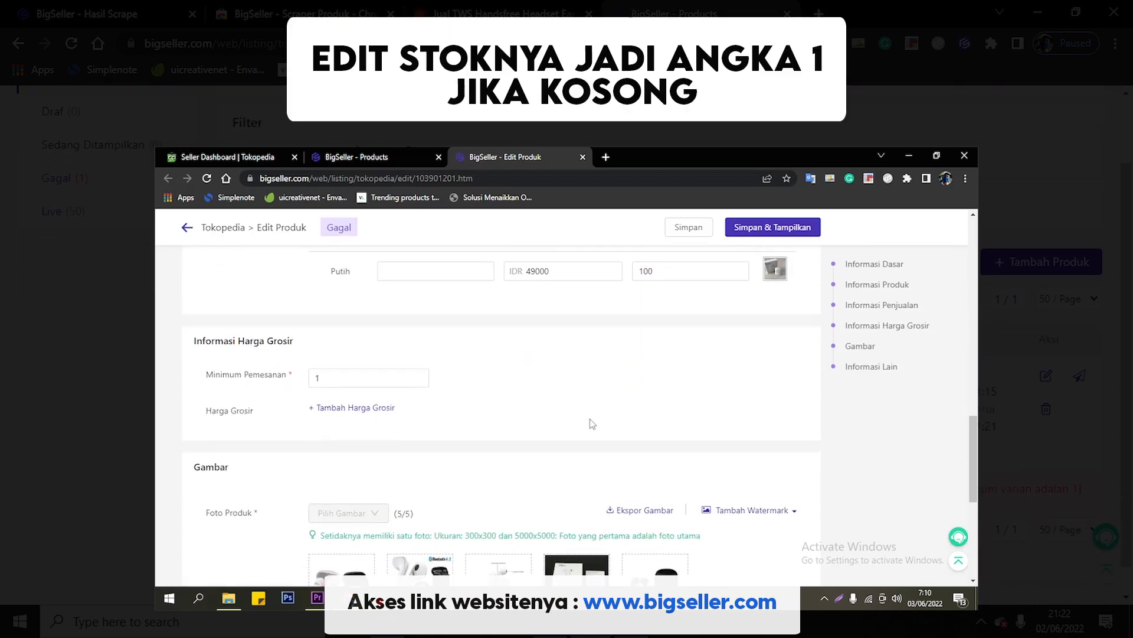
{"action": "left_click", "coordinate": [749, 230]}
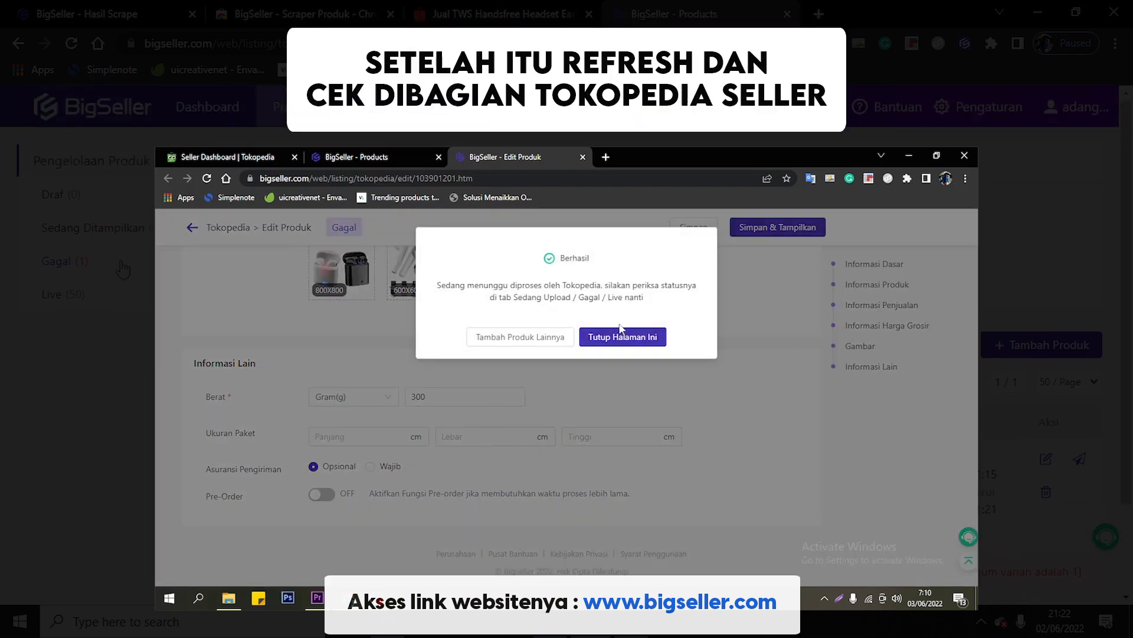
{"action": "left_click", "coordinate": [620, 334]}
{"action": "left_click", "coordinate": [207, 179]}
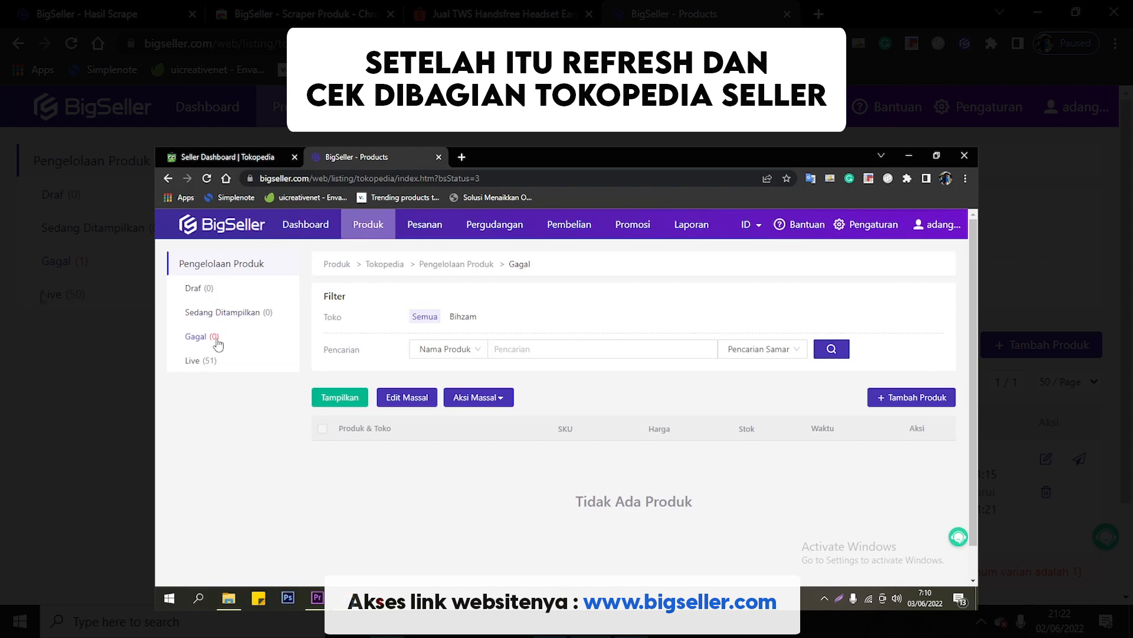
{"action": "left_click", "coordinate": [204, 360]}
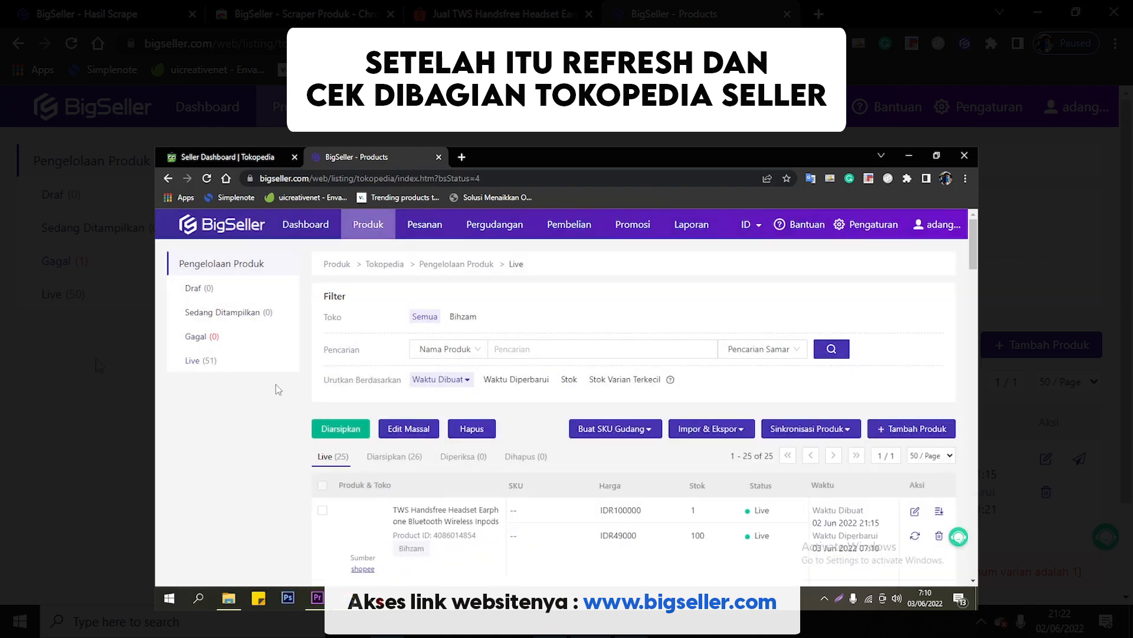
{"action": "scroll", "coordinate": [415, 401], "scroll_direction": "down", "scroll_amount": 2}
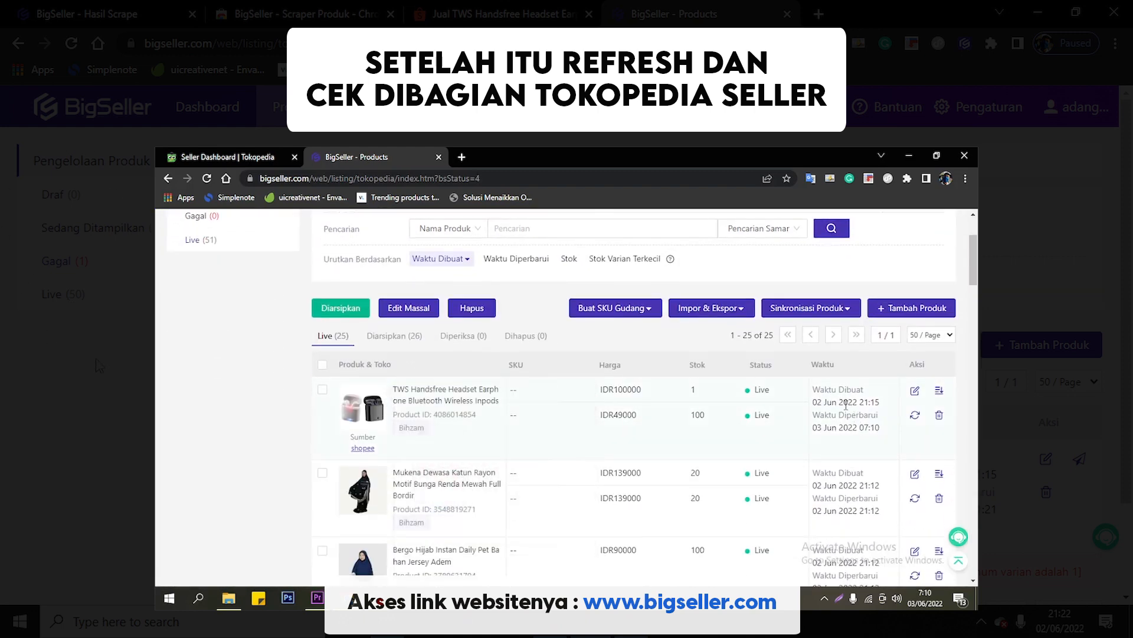
{"action": "left_click", "coordinate": [227, 157]}
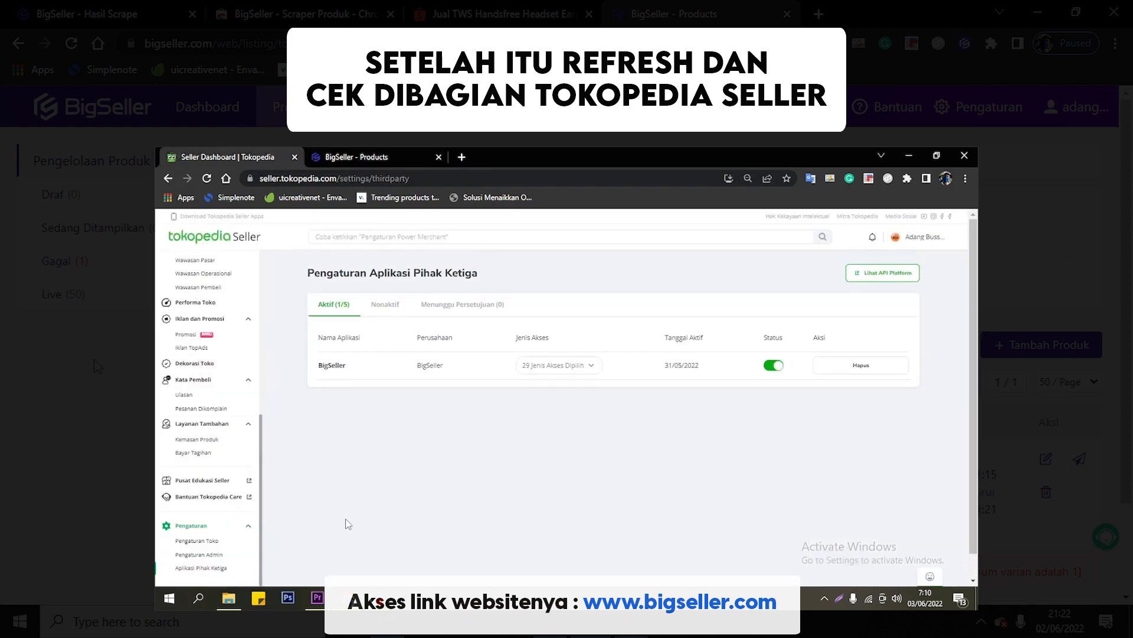
{"action": "scroll", "coordinate": [184, 406], "scroll_direction": "up", "scroll_amount": 2}
{"action": "left_click", "coordinate": [192, 385]}
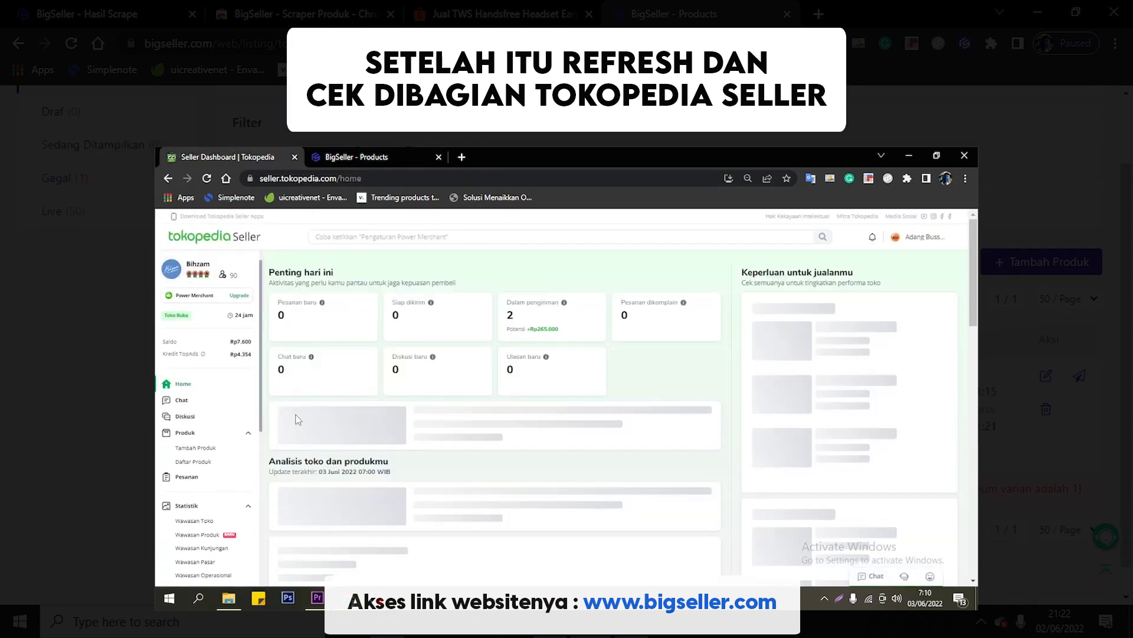
{"action": "left_click", "coordinate": [203, 461]}
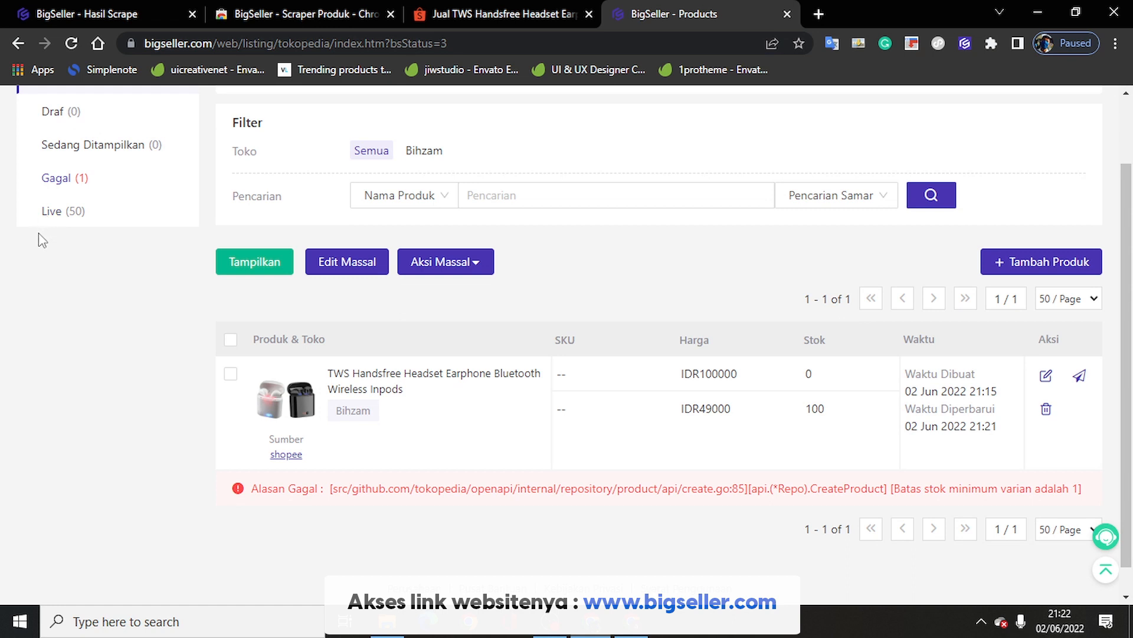
Step: Open the failed TWS headset's edit form in its own tab, then go back to the Gagal list
{"action": "left_click", "coordinate": [1046, 380]}
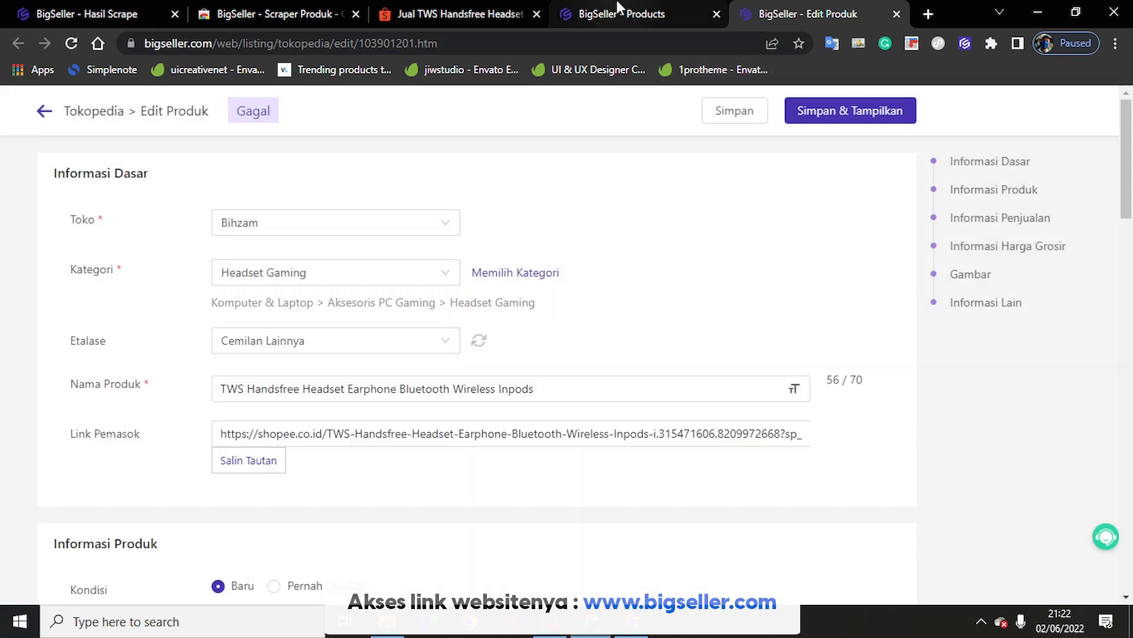
{"action": "left_click", "coordinate": [619, 8]}
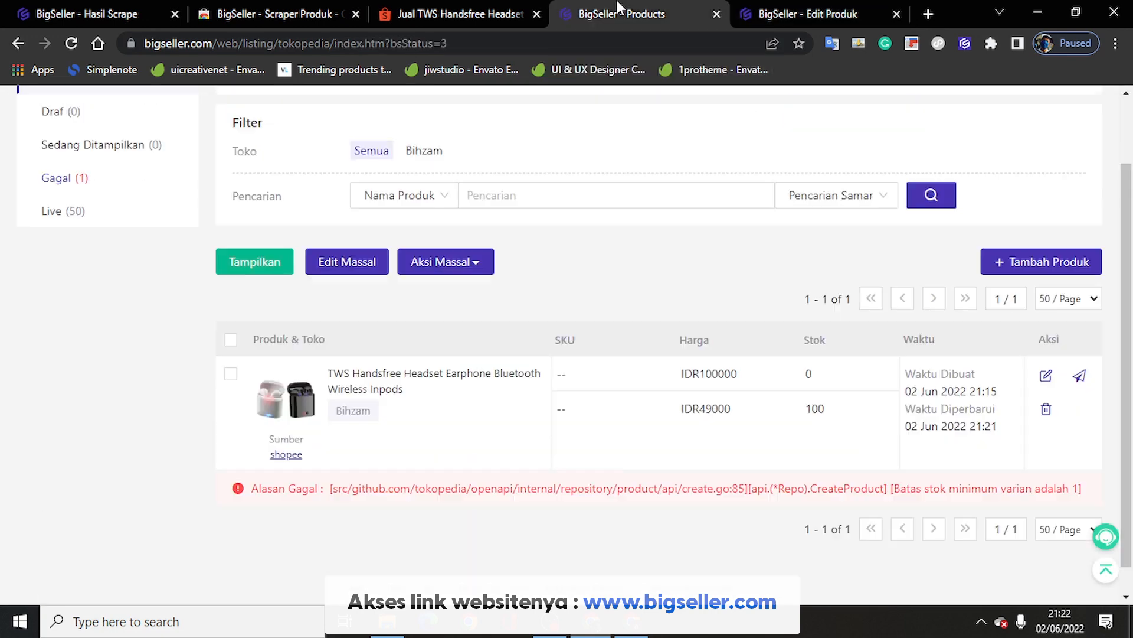
{"action": "scroll", "coordinate": [451, 169], "scroll_direction": "up", "scroll_amount": 2}
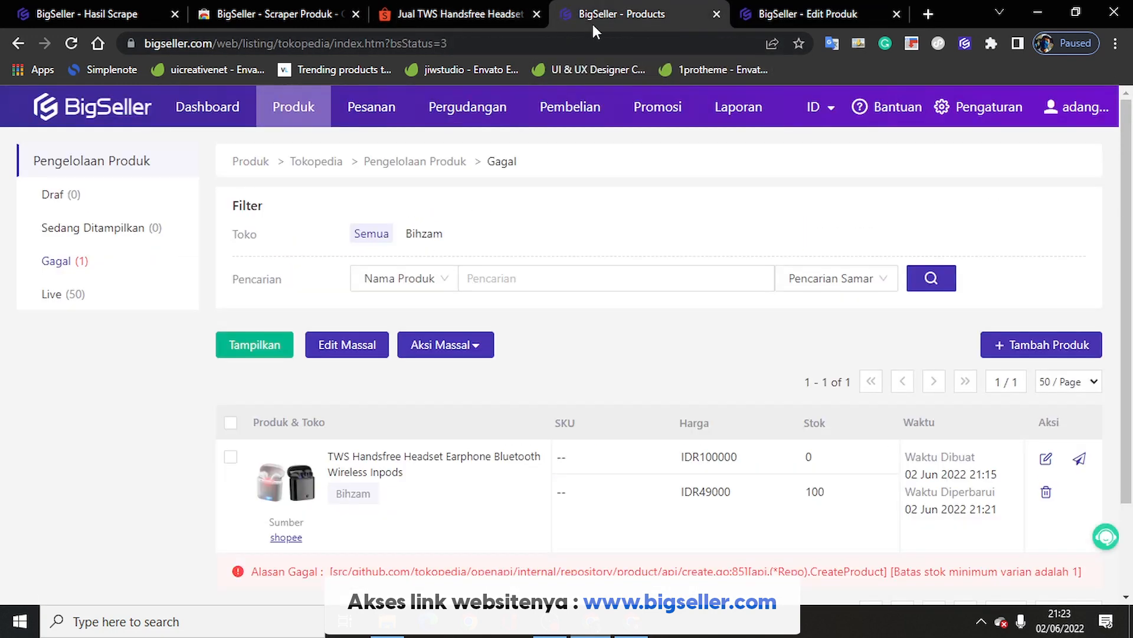
{"action": "mouse_move", "coordinate": [303, 122]}
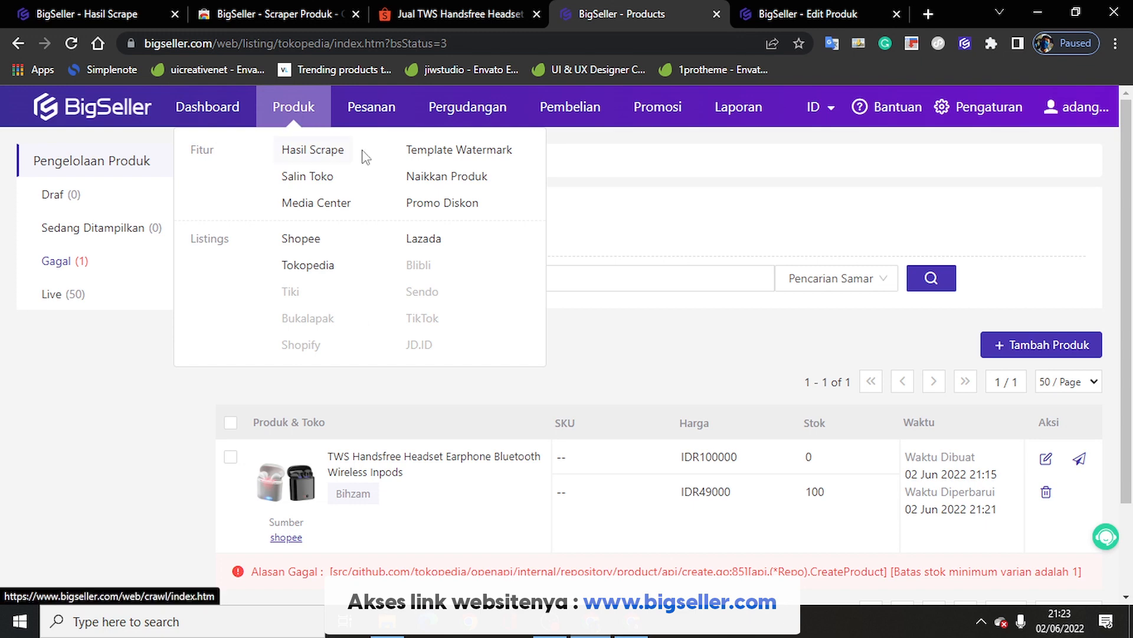
Step: Open Produk > Naikkan Produk and switch on the afataa_shop Status toggle
{"action": "left_click", "coordinate": [439, 184]}
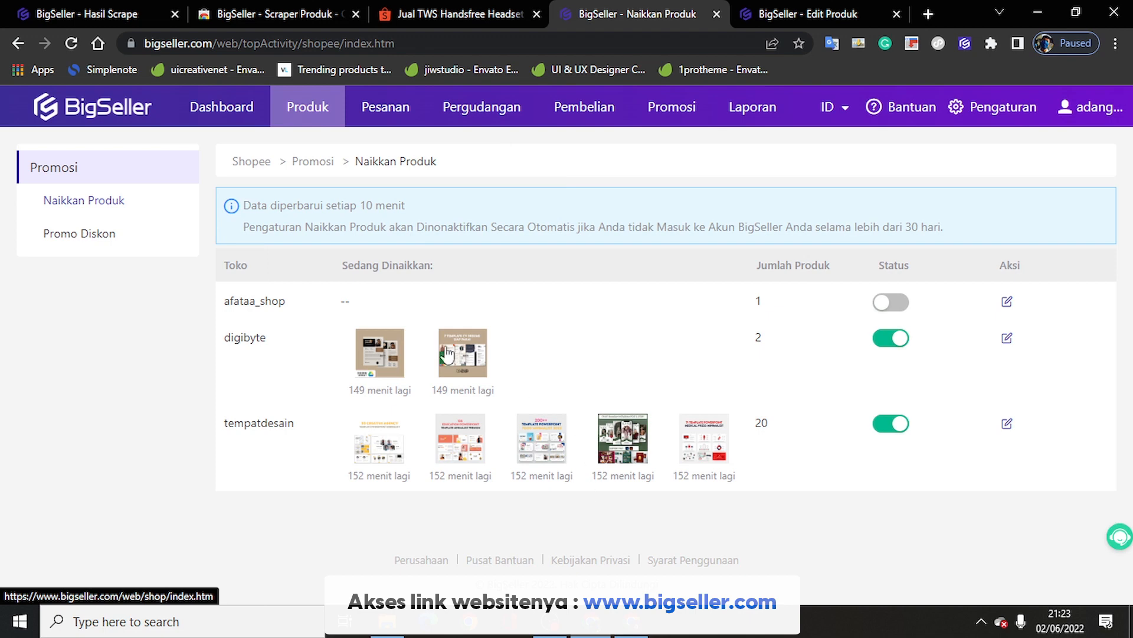
{"action": "mouse_move", "coordinate": [298, 121]}
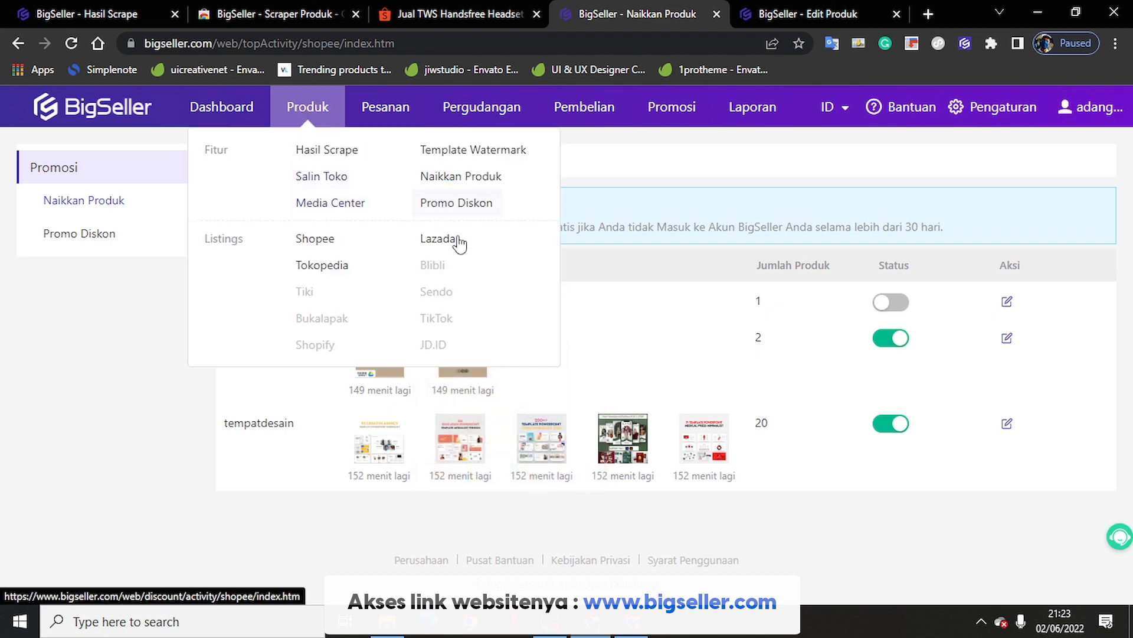
{"action": "mouse_move", "coordinate": [428, 95]}
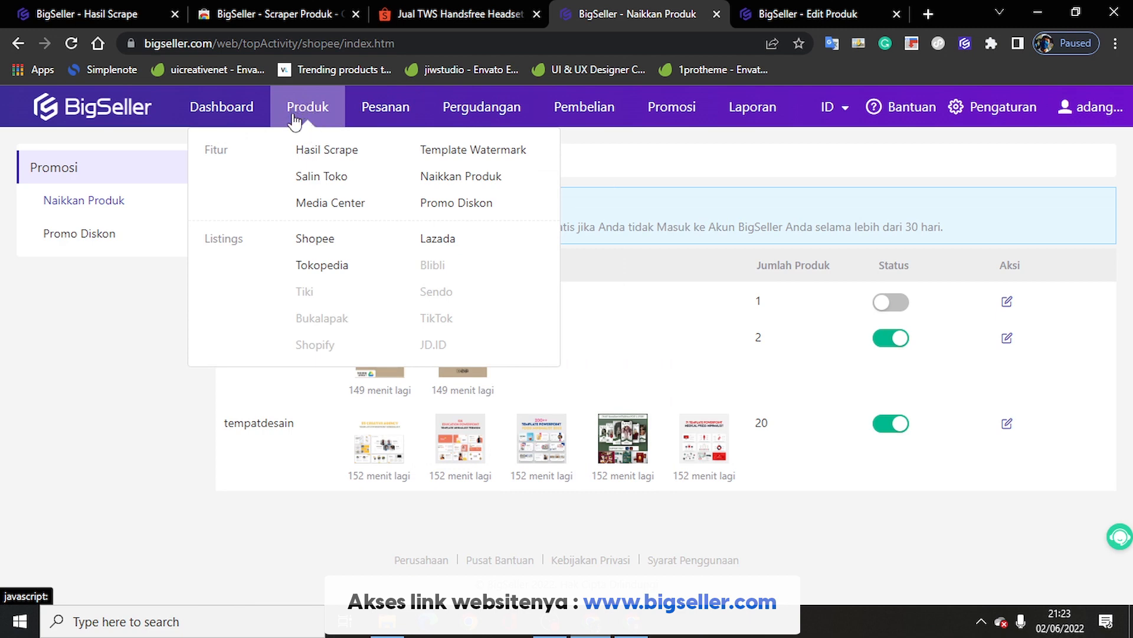
{"action": "left_click", "coordinate": [449, 178]}
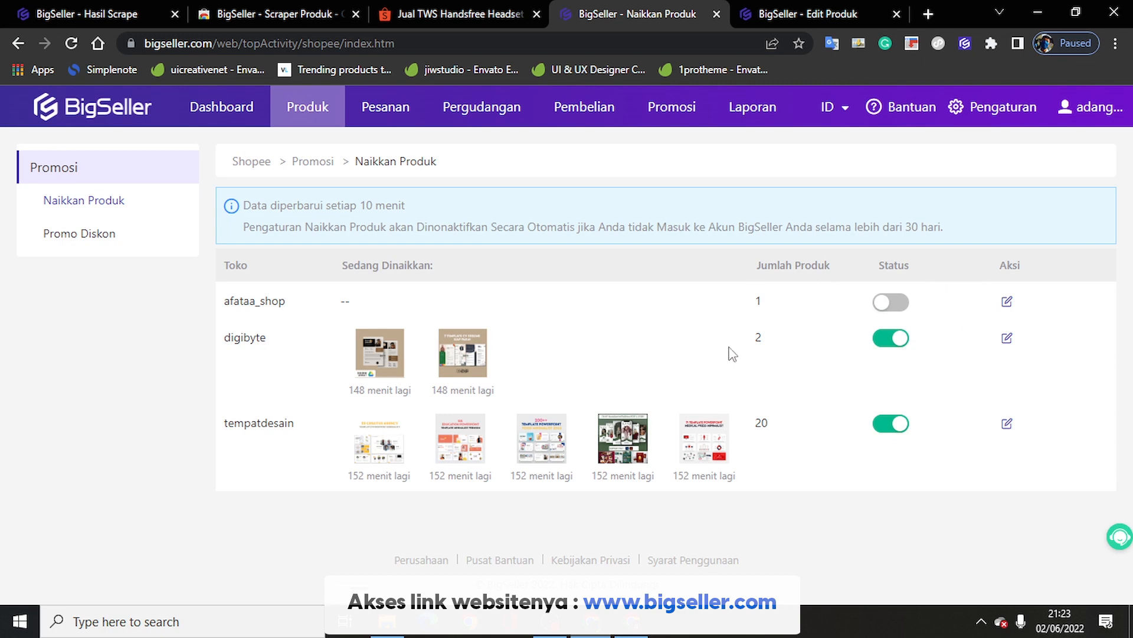
{"action": "left_click", "coordinate": [889, 303]}
{"action": "mouse_move", "coordinate": [325, 121]}
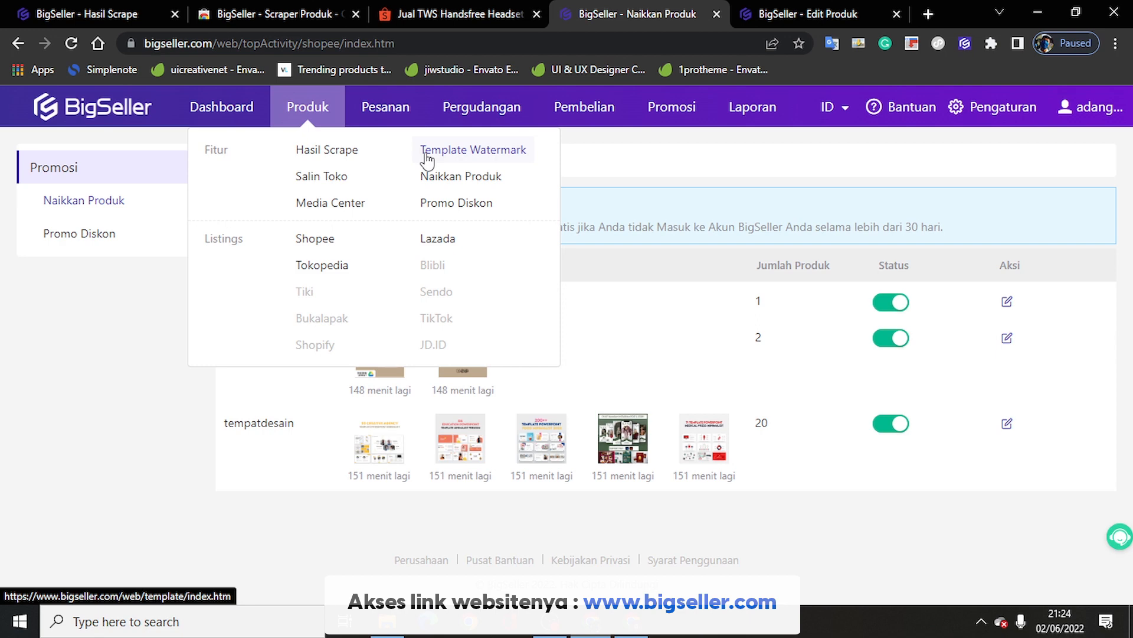
{"action": "mouse_move", "coordinate": [390, 136]}
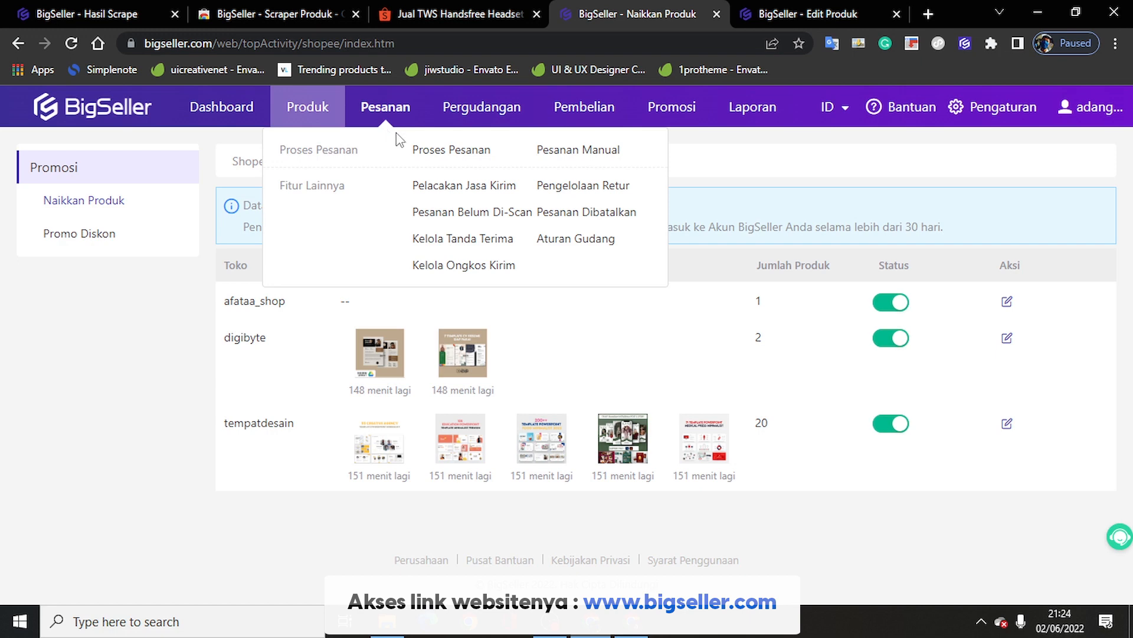
Step: Open Pesanan > Proses Pesanan and browse the empty Menunggu Diproses list
{"action": "left_click", "coordinate": [428, 151]}
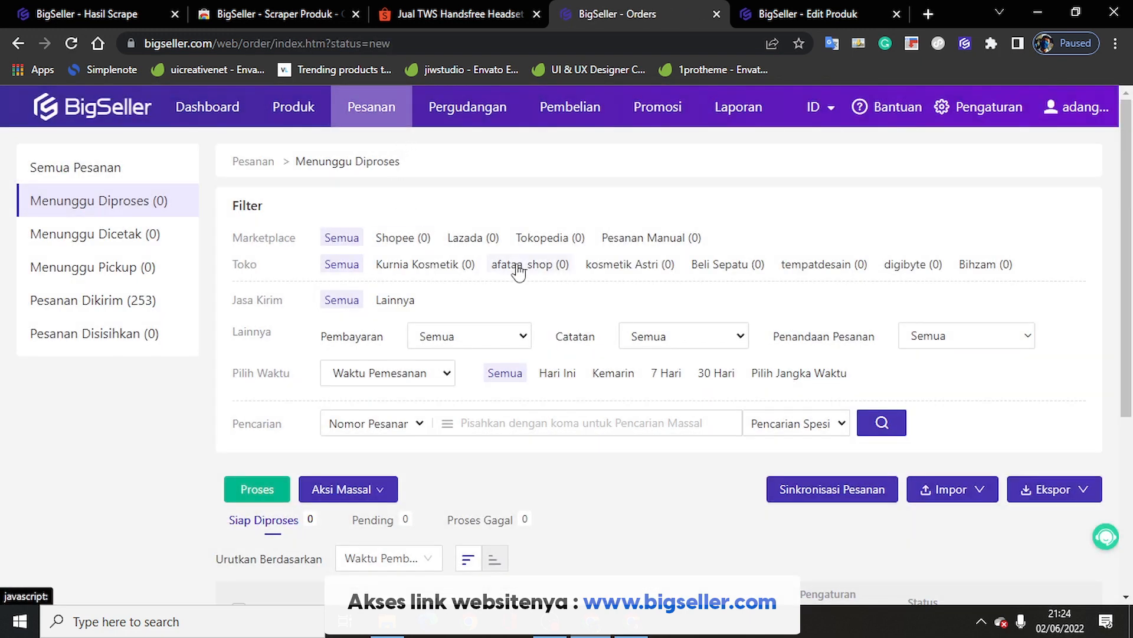
{"action": "scroll", "coordinate": [516, 270], "scroll_direction": "down", "scroll_amount": 5}
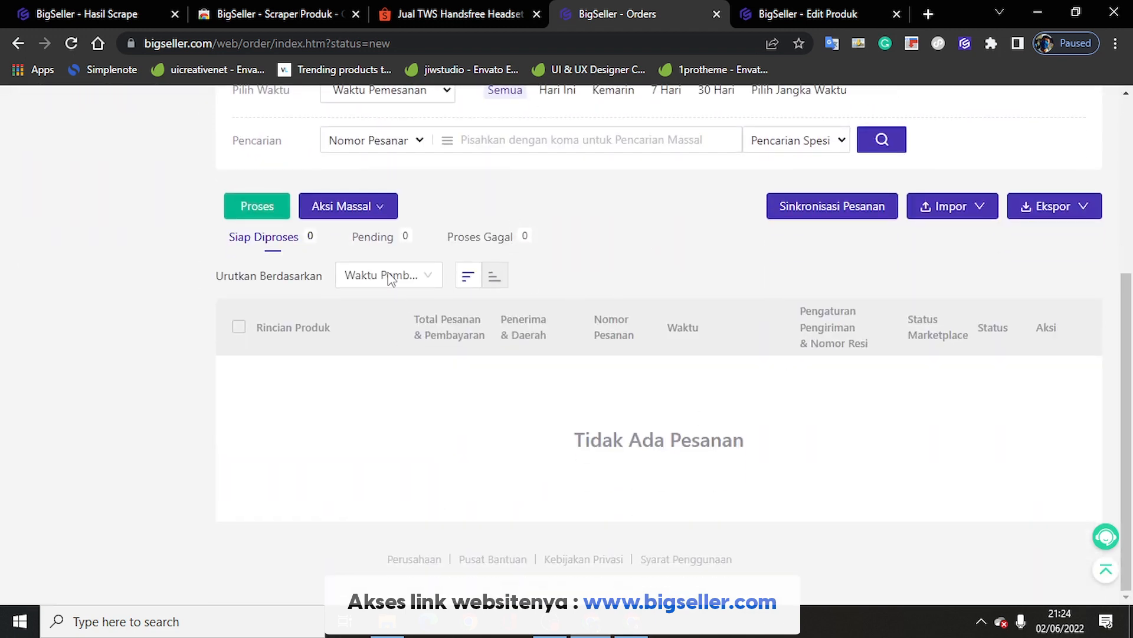
{"action": "scroll", "coordinate": [587, 399], "scroll_direction": "up", "scroll_amount": 5}
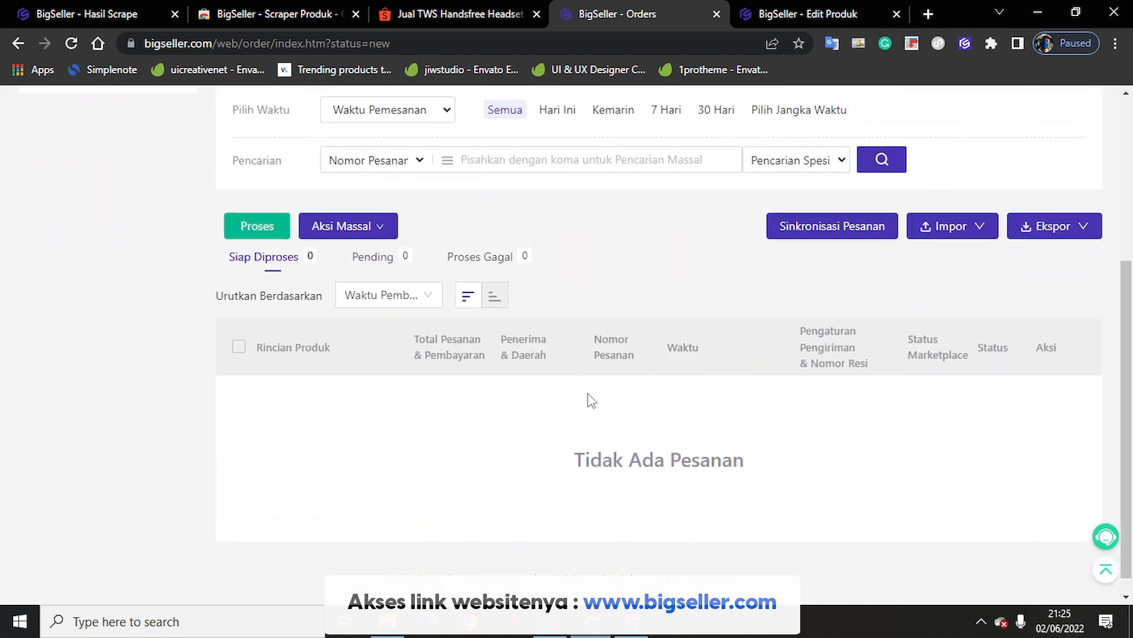
Step: Open the Pelacakan Jasa Kirim shipment tracking page and browse it
{"action": "mouse_move", "coordinate": [380, 124]}
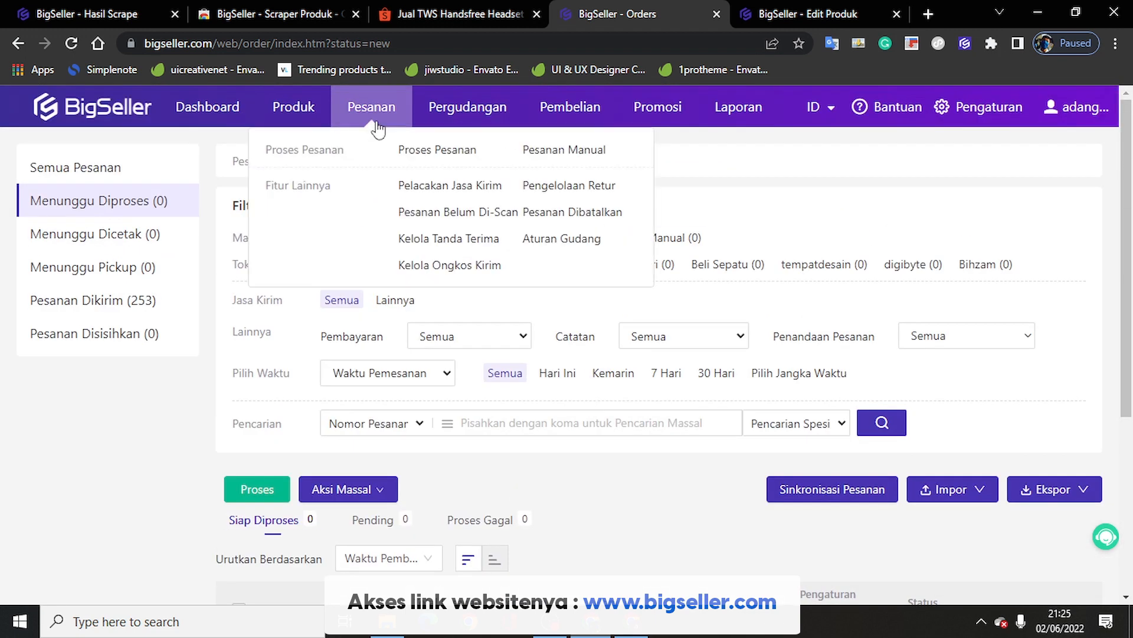
{"action": "left_click", "coordinate": [447, 187]}
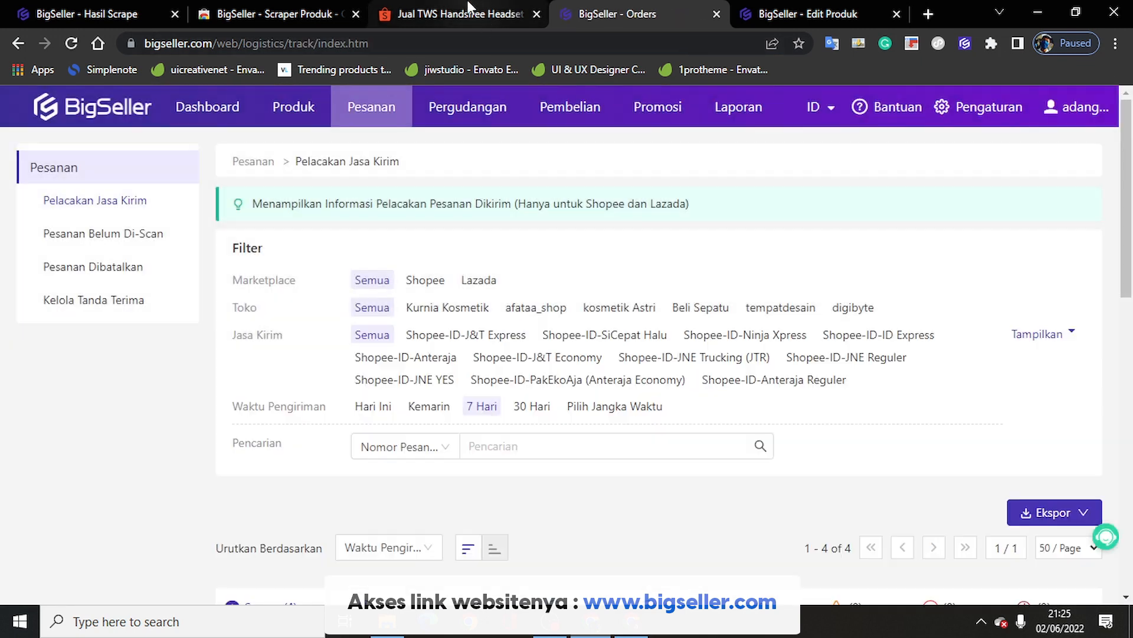
{"action": "left_click", "coordinate": [471, 7]}
{"action": "left_click", "coordinate": [89, 8]}
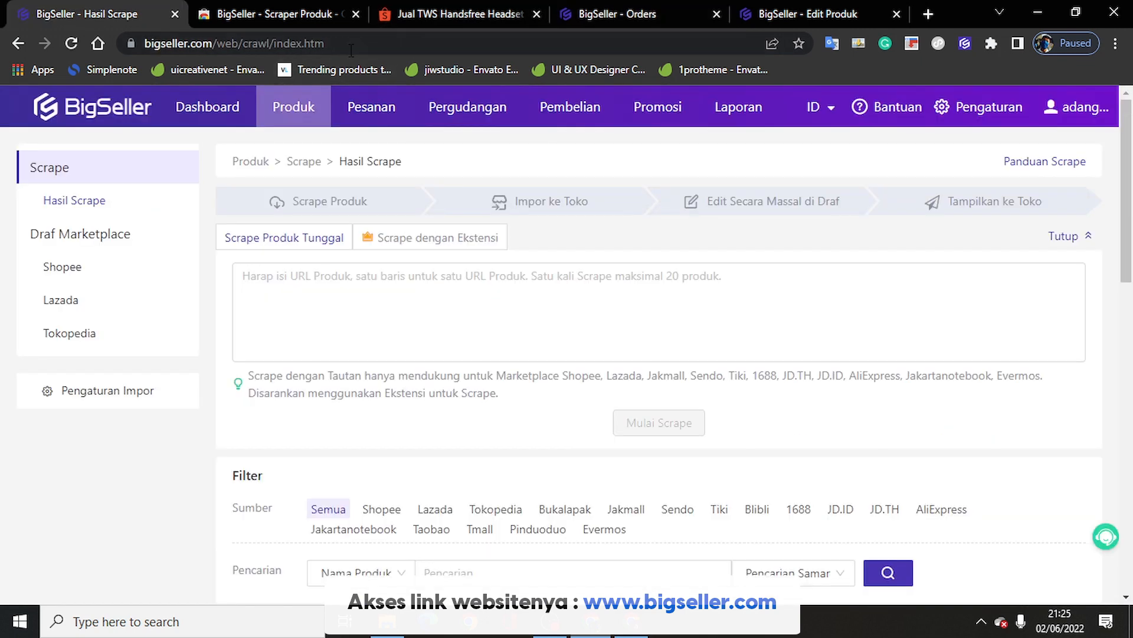
{"action": "left_click", "coordinate": [614, 8]}
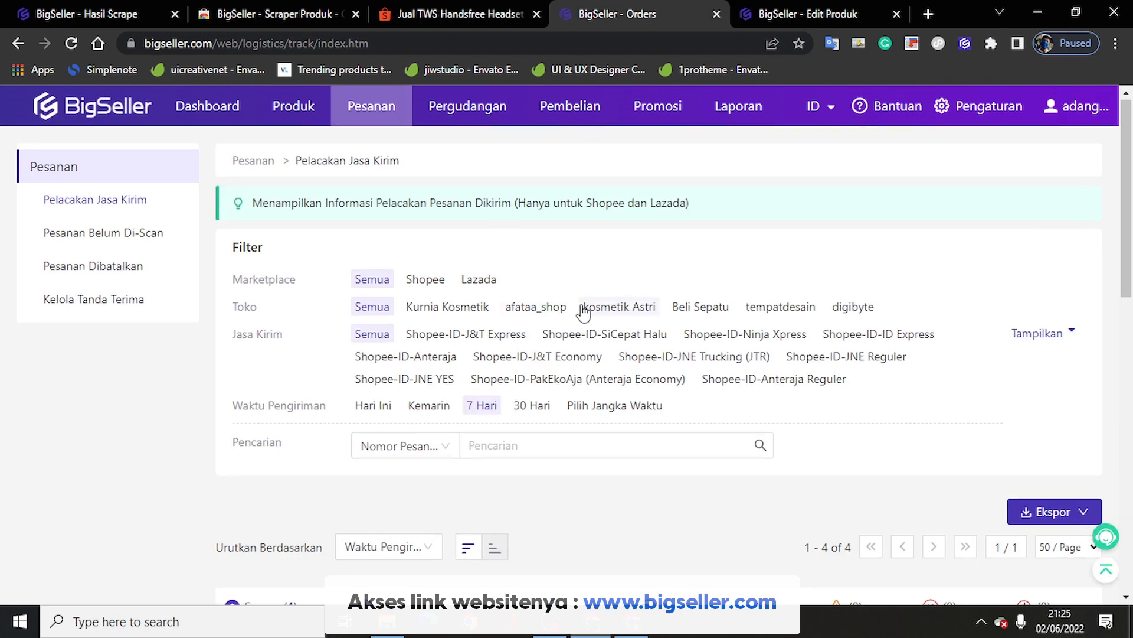
{"action": "scroll", "coordinate": [584, 308], "scroll_direction": "down", "scroll_amount": 4}
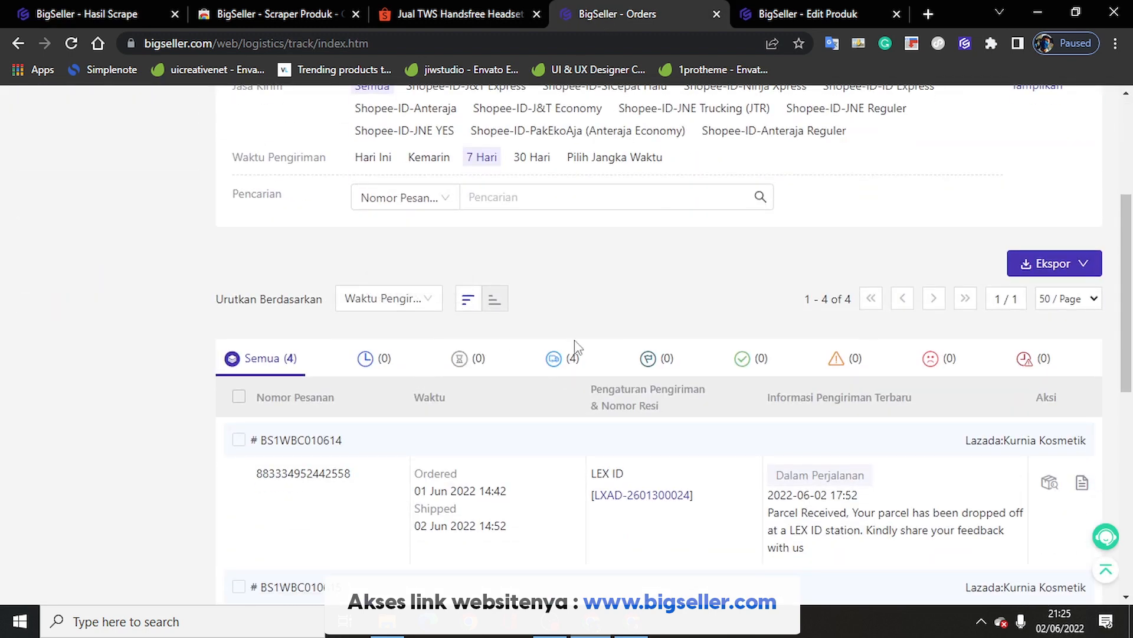
{"action": "scroll", "coordinate": [576, 347], "scroll_direction": "down", "scroll_amount": 4}
{"action": "scroll", "coordinate": [767, 319], "scroll_direction": "down", "scroll_amount": 4}
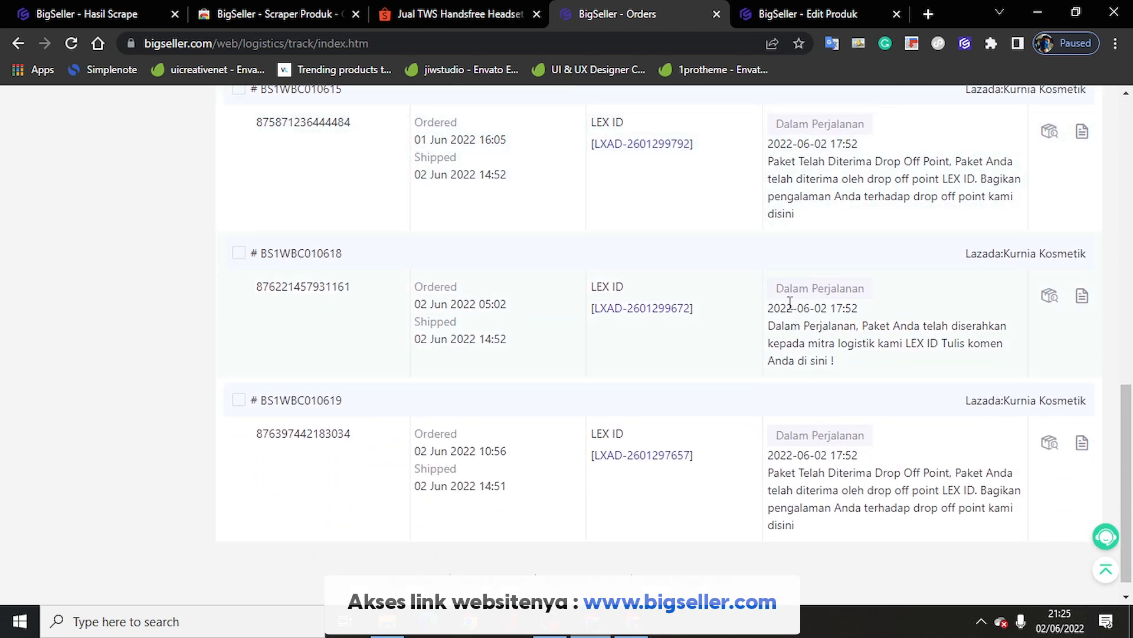
{"action": "scroll", "coordinate": [816, 431], "scroll_direction": "up", "scroll_amount": 10}
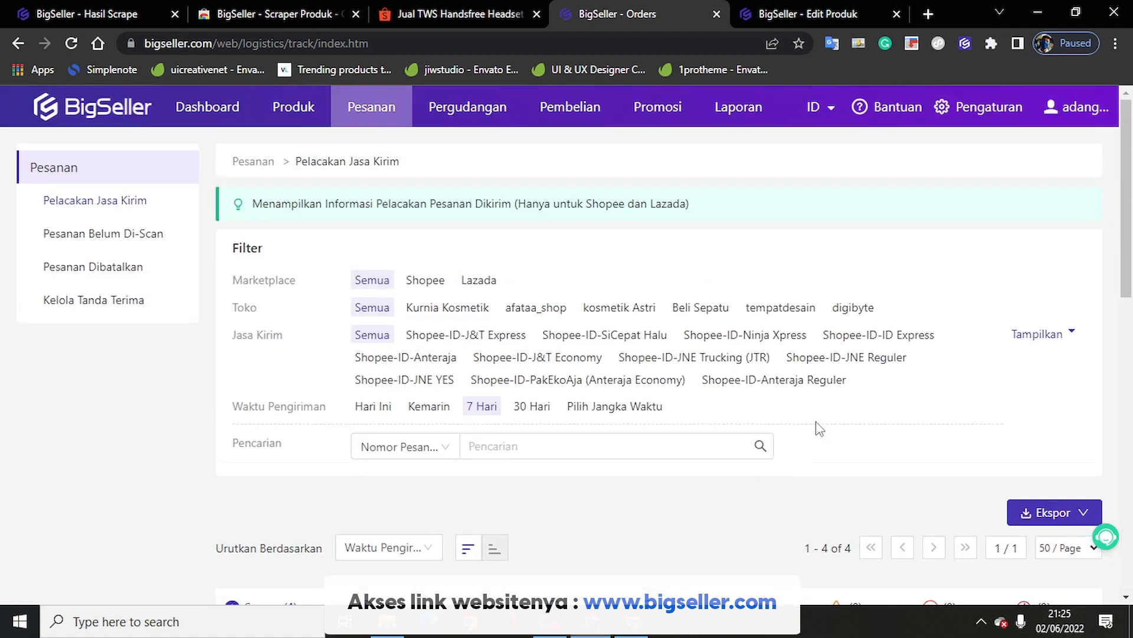
{"action": "scroll", "coordinate": [819, 429], "scroll_direction": "down", "scroll_amount": 4}
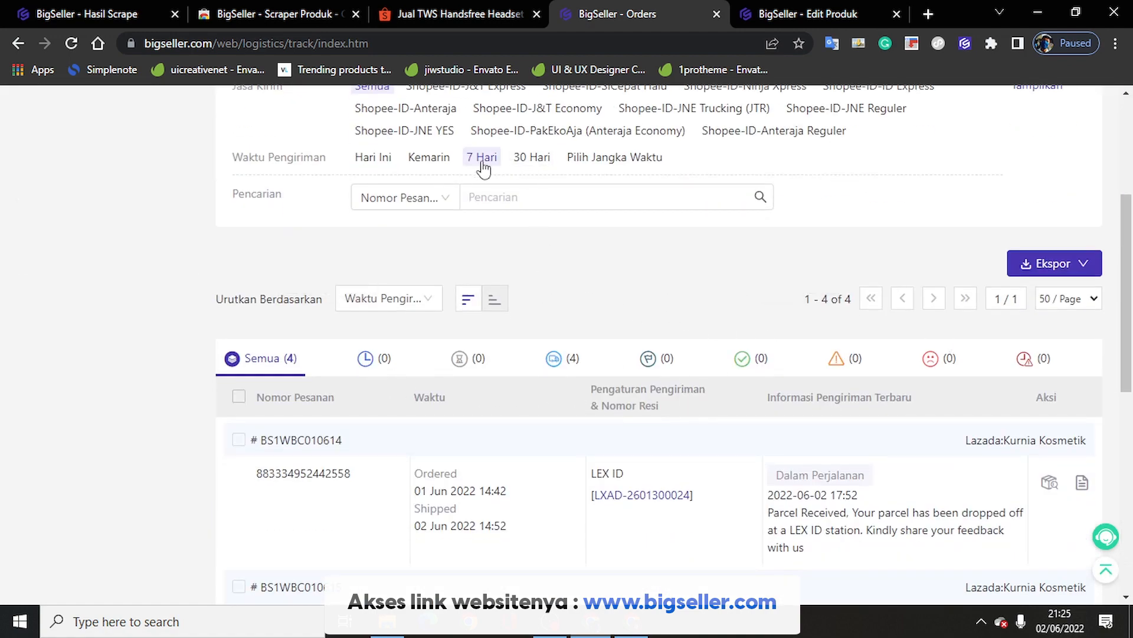
Step: Filter tracked shipments to the last 30 days, Shopee then Lazada, then open Kelola Ongkos Kirim
{"action": "left_click", "coordinate": [533, 157]}
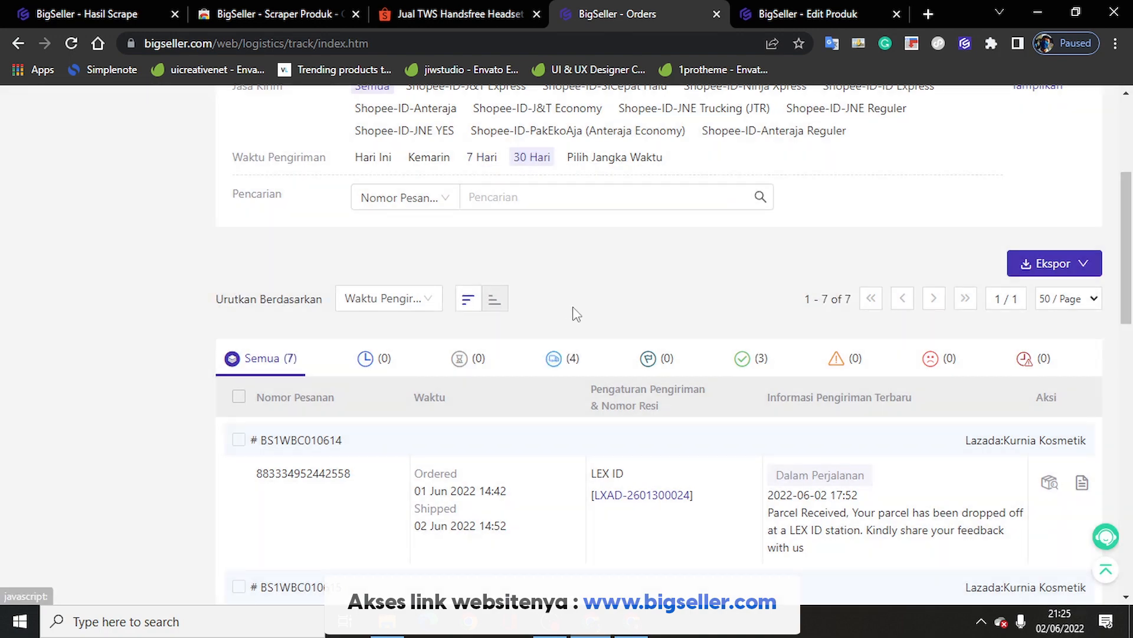
{"action": "scroll", "coordinate": [573, 313], "scroll_direction": "down", "scroll_amount": 10}
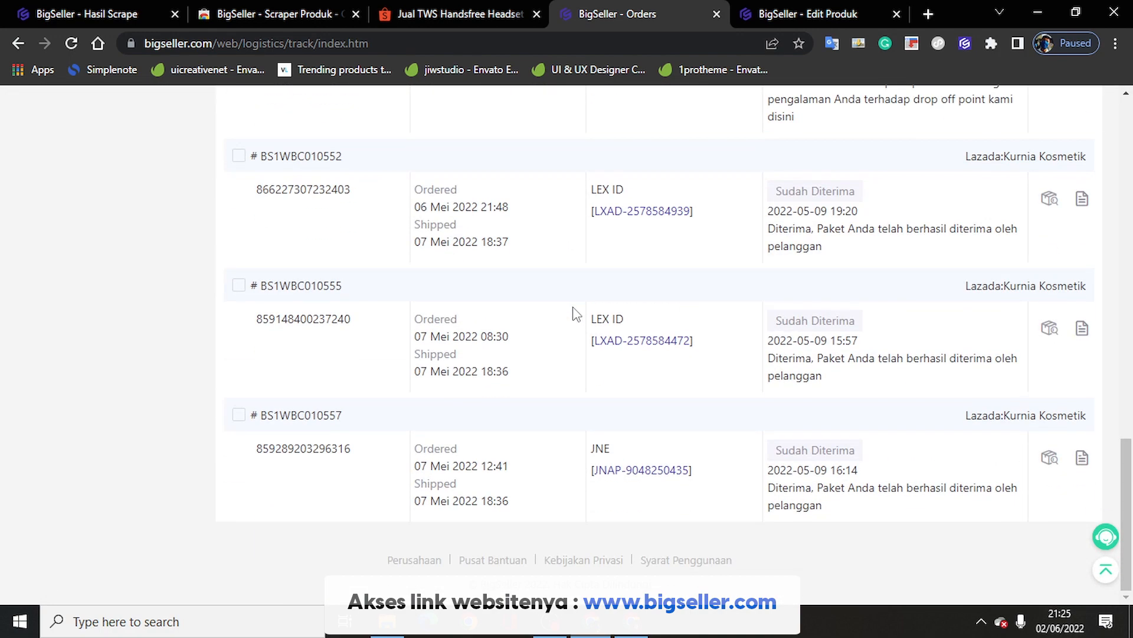
{"action": "scroll", "coordinate": [575, 314], "scroll_direction": "up", "scroll_amount": 10}
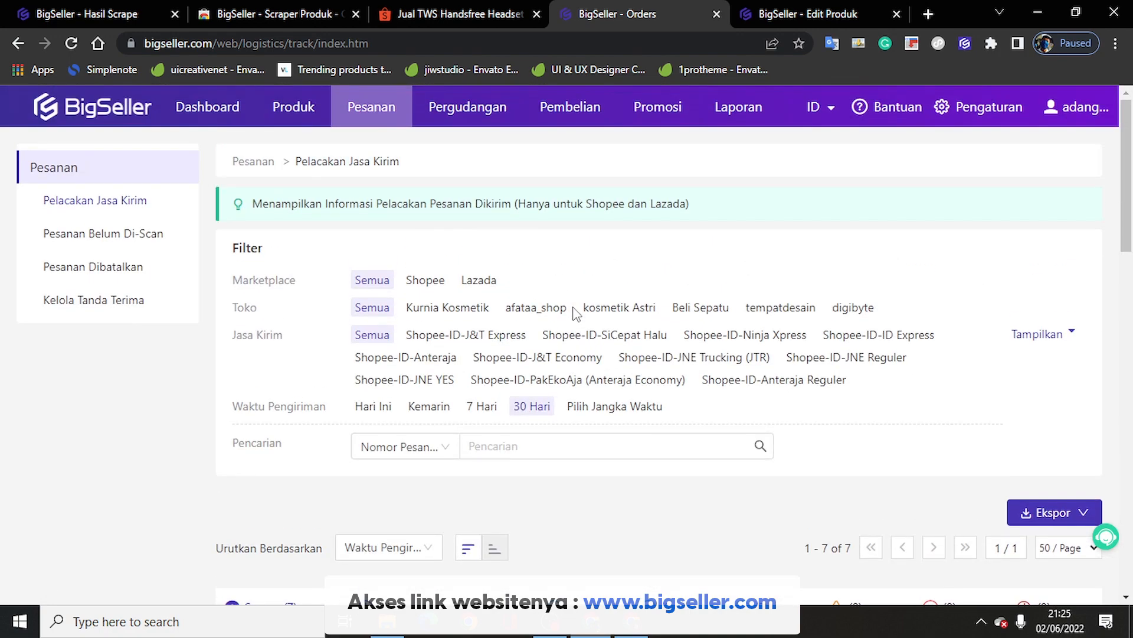
{"action": "left_click", "coordinate": [430, 281]}
{"action": "scroll", "coordinate": [564, 366], "scroll_direction": "down", "scroll_amount": 5}
{"action": "scroll", "coordinate": [564, 369], "scroll_direction": "up", "scroll_amount": 5}
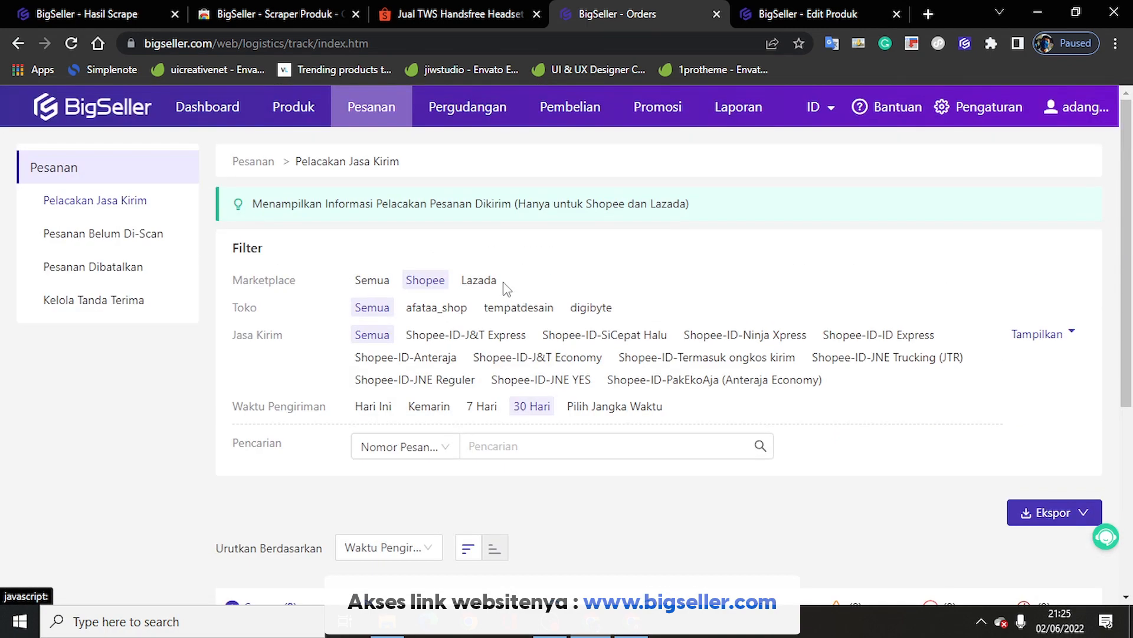
{"action": "left_click", "coordinate": [479, 285]}
{"action": "scroll", "coordinate": [617, 400], "scroll_direction": "down", "scroll_amount": 4}
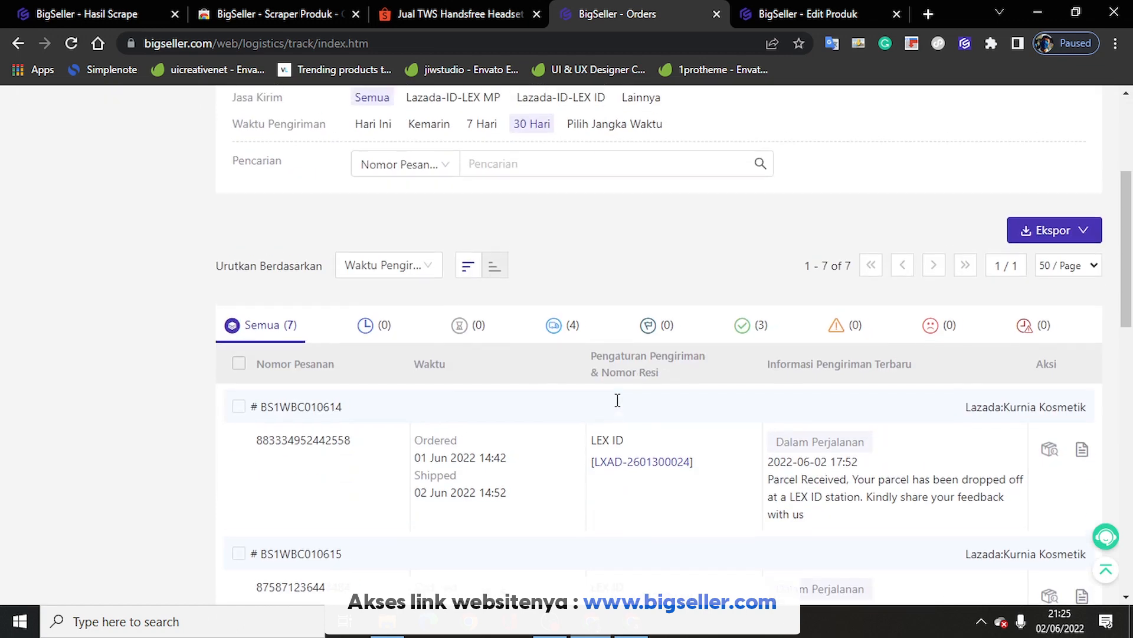
{"action": "scroll", "coordinate": [617, 400], "scroll_direction": "up", "scroll_amount": 4}
{"action": "mouse_move", "coordinate": [371, 110]}
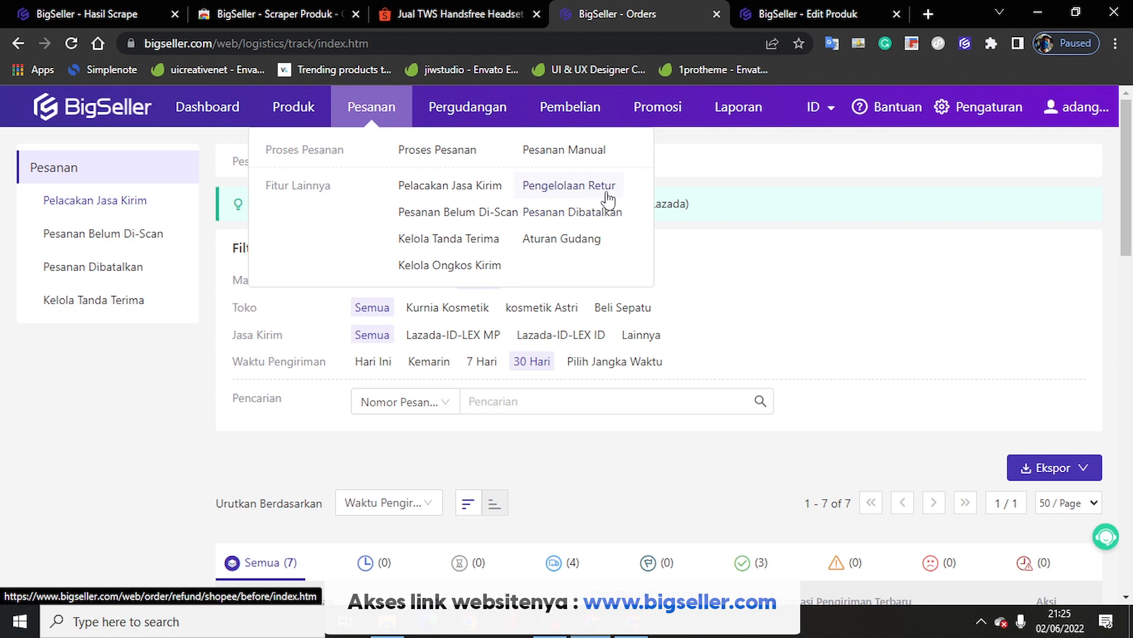
{"action": "left_click", "coordinate": [472, 270]}
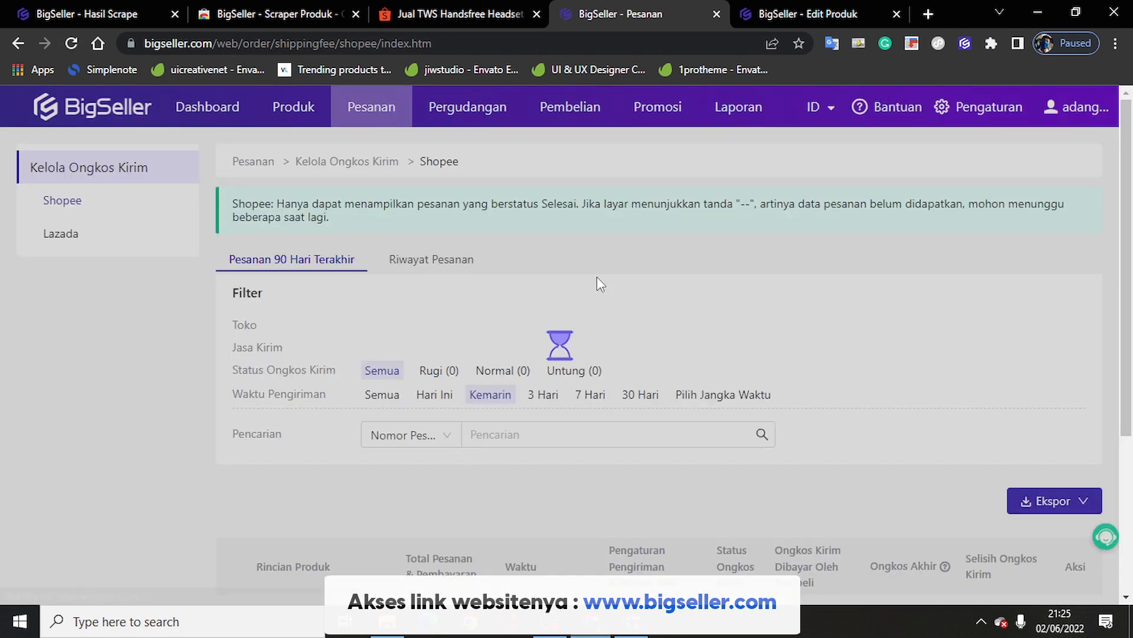
Step: Filter Shopee shipping-fee orders to store 'tempatdesain (230)' and status 'Normal (230)'
{"action": "scroll", "coordinate": [599, 285], "scroll_direction": "down", "scroll_amount": 4}
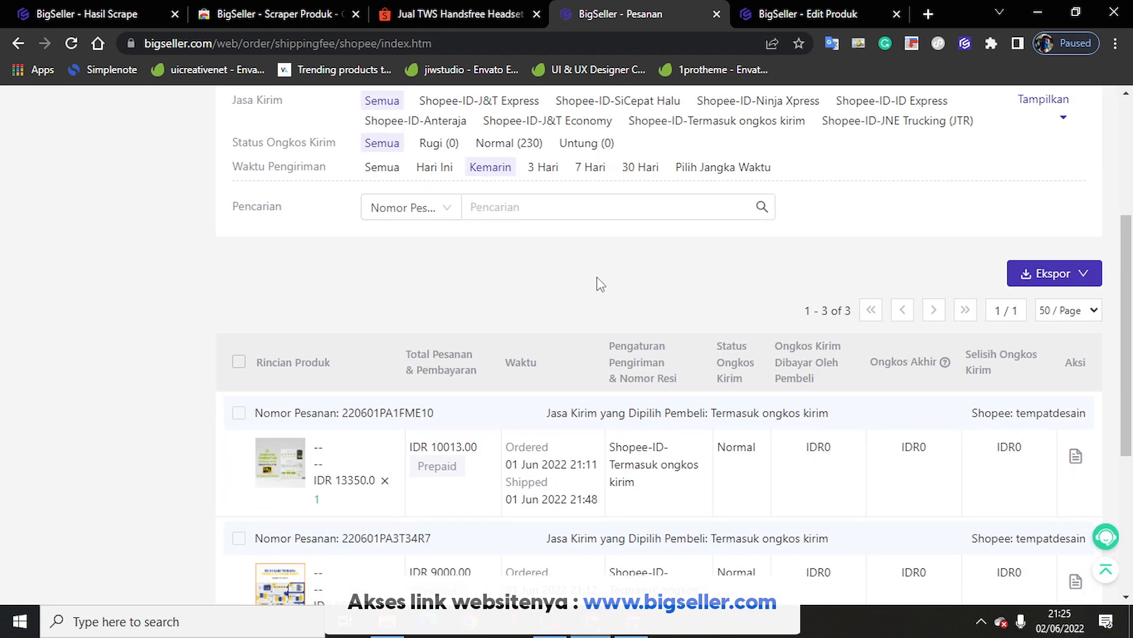
{"action": "scroll", "coordinate": [599, 285], "scroll_direction": "down", "scroll_amount": 3}
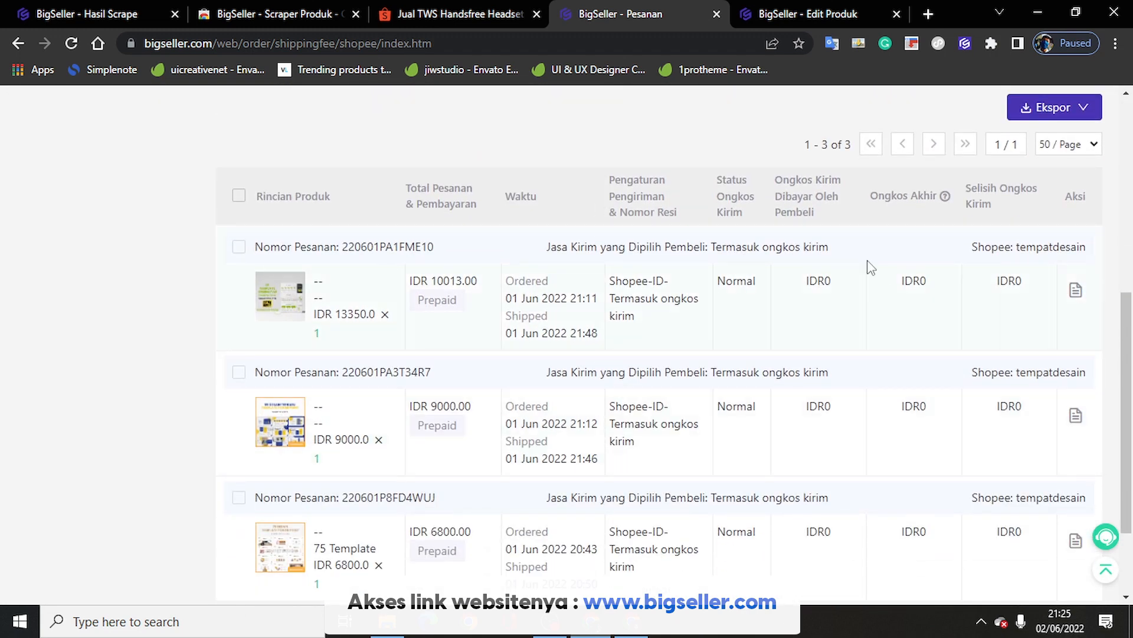
{"action": "scroll", "coordinate": [443, 362], "scroll_direction": "down", "scroll_amount": 3}
{"action": "scroll", "coordinate": [442, 362], "scroll_direction": "up", "scroll_amount": 2}
{"action": "scroll", "coordinate": [443, 362], "scroll_direction": "down", "scroll_amount": 2}
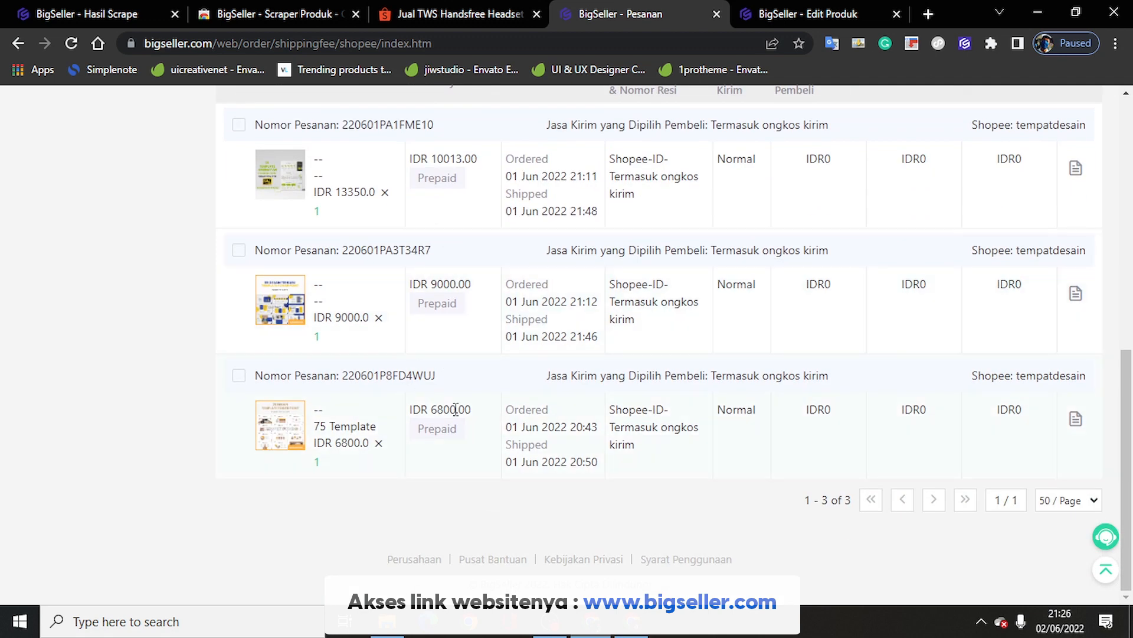
{"action": "scroll", "coordinate": [488, 231], "scroll_direction": "up", "scroll_amount": 1}
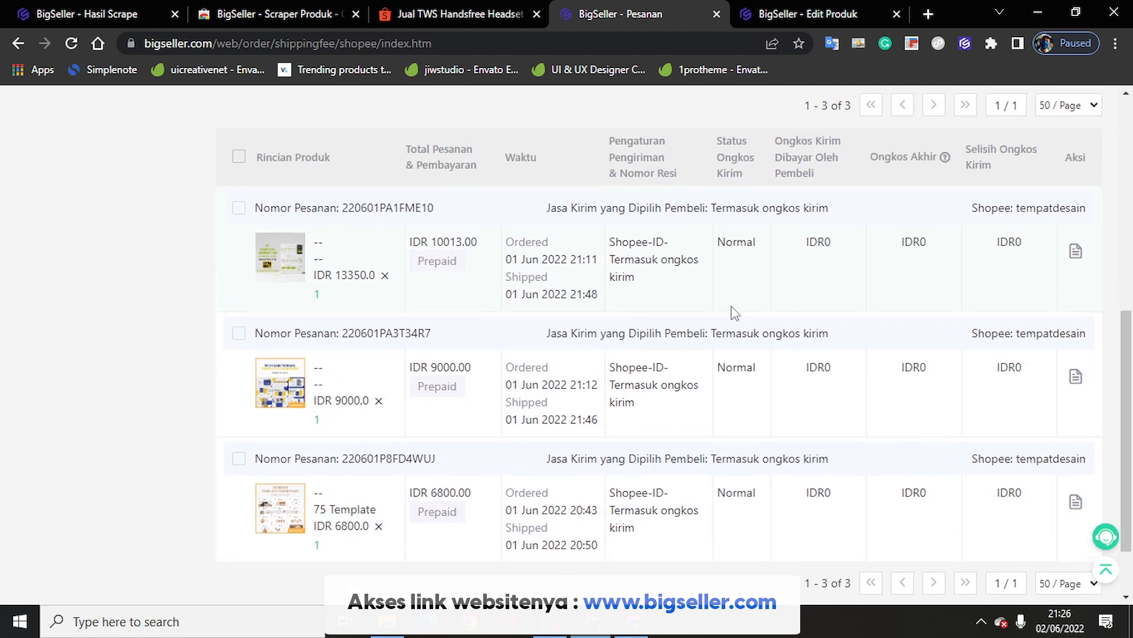
{"action": "scroll", "coordinate": [735, 313], "scroll_direction": "up", "scroll_amount": 6}
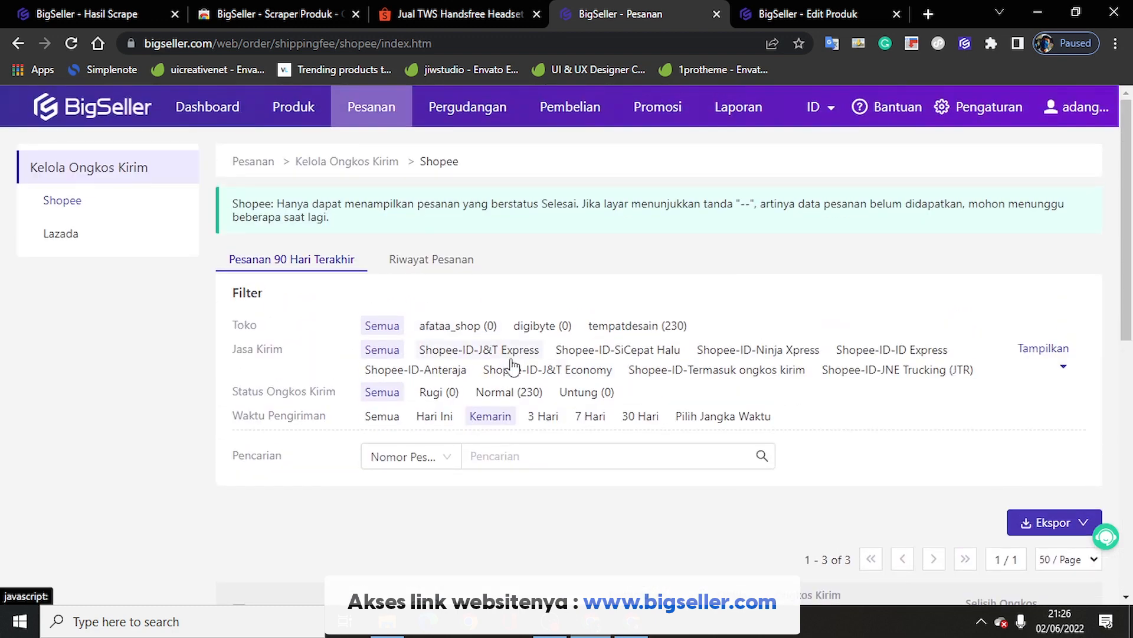
{"action": "left_click", "coordinate": [632, 326]}
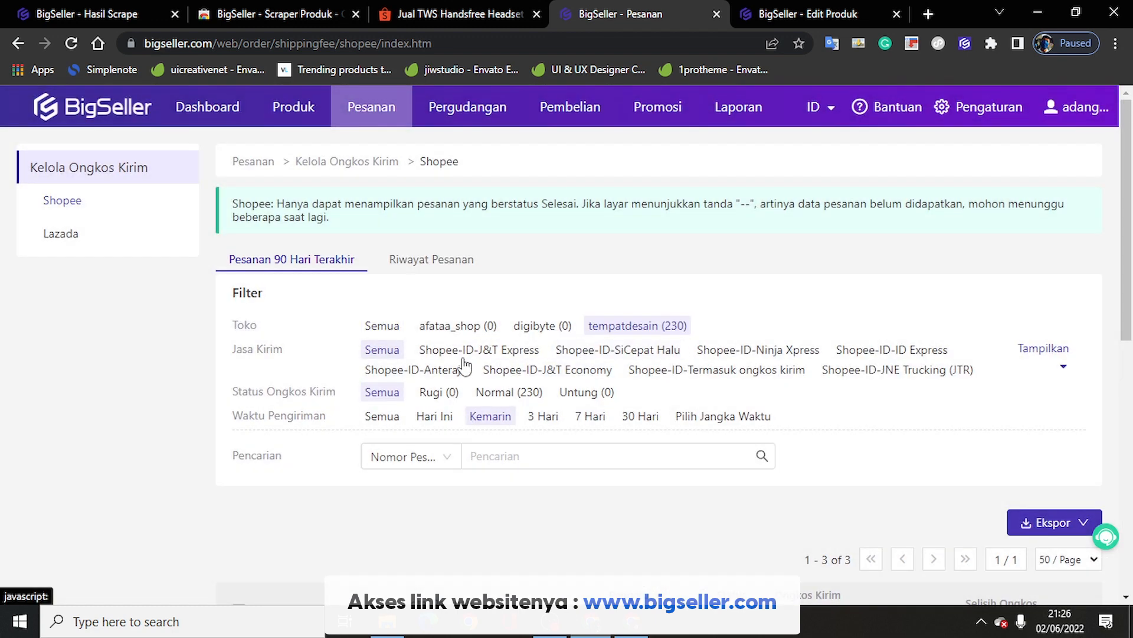
{"action": "scroll", "coordinate": [466, 355], "scroll_direction": "down", "scroll_amount": 2}
{"action": "left_click", "coordinate": [509, 226]}
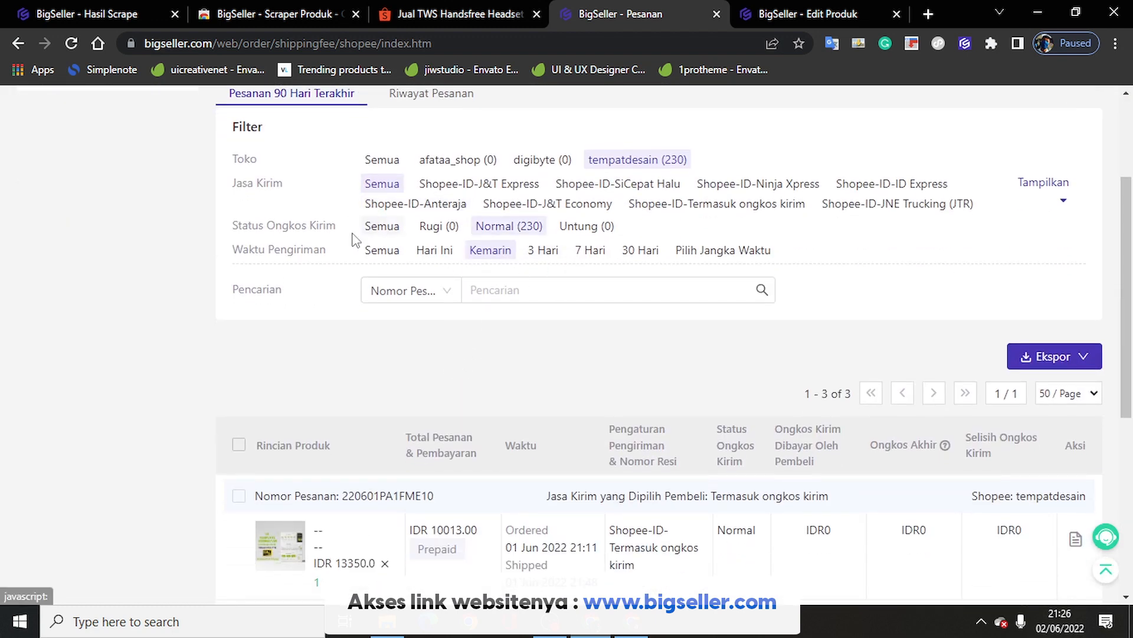
{"action": "scroll", "coordinate": [591, 366], "scroll_direction": "down", "scroll_amount": 5}
{"action": "scroll", "coordinate": [886, 411], "scroll_direction": "up", "scroll_amount": 4}
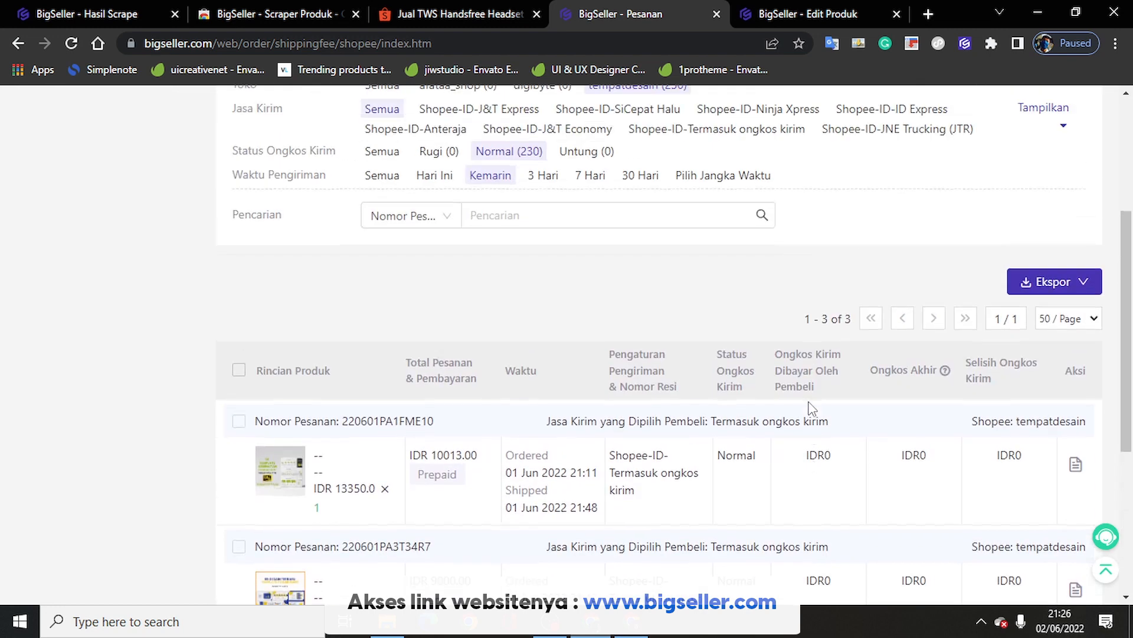
{"action": "scroll", "coordinate": [708, 383], "scroll_direction": "up", "scroll_amount": 5}
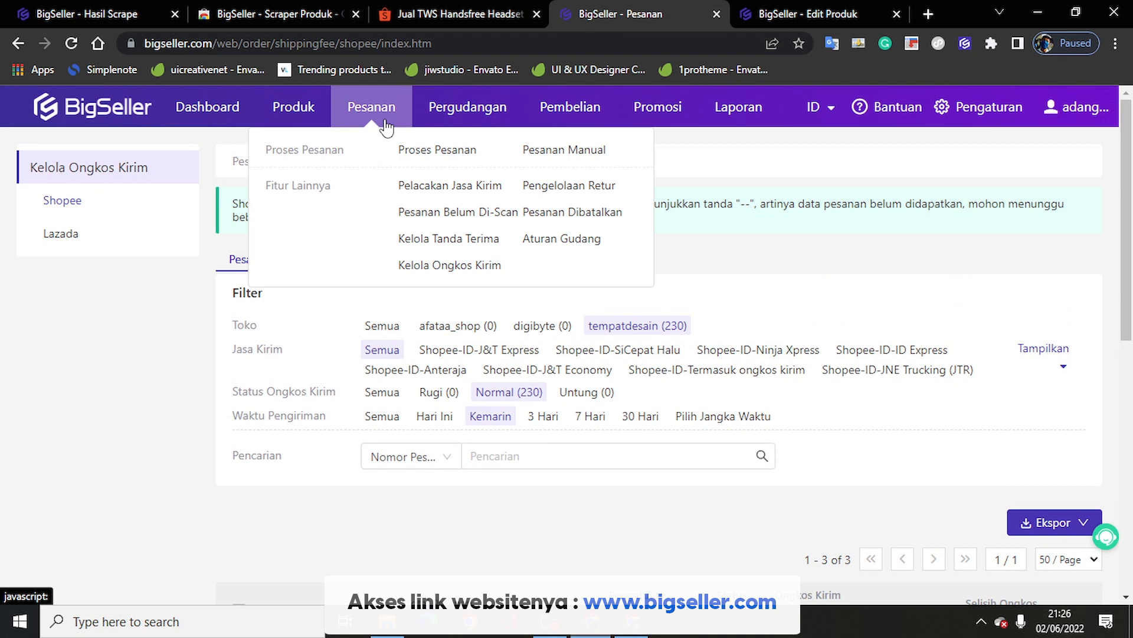
{"action": "mouse_move", "coordinate": [483, 118]}
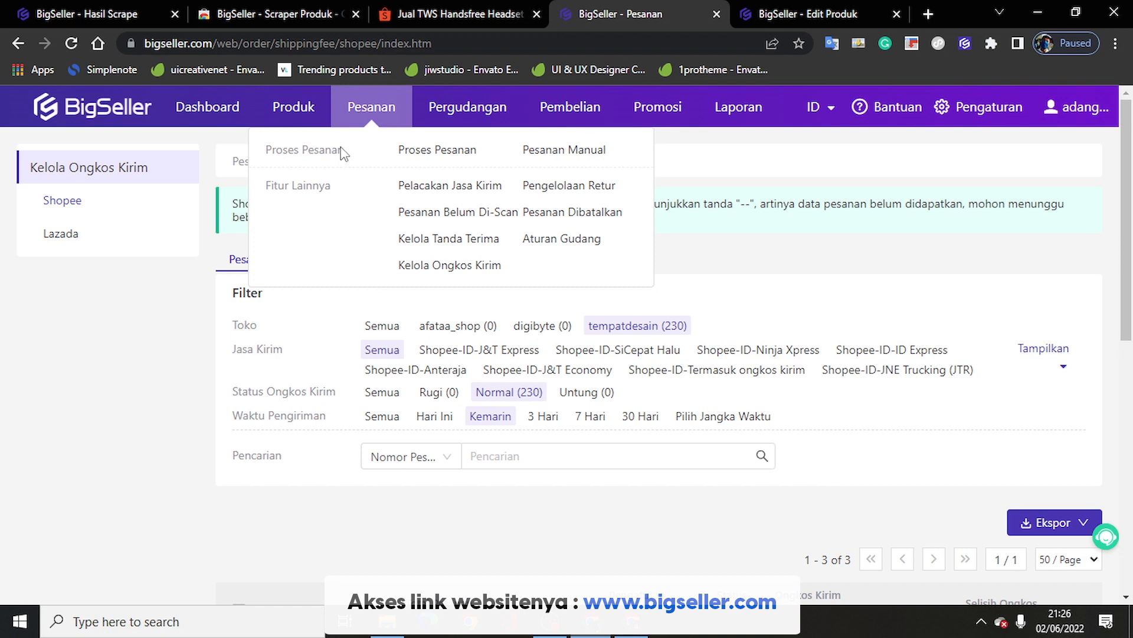
{"action": "left_click", "coordinate": [564, 152]}
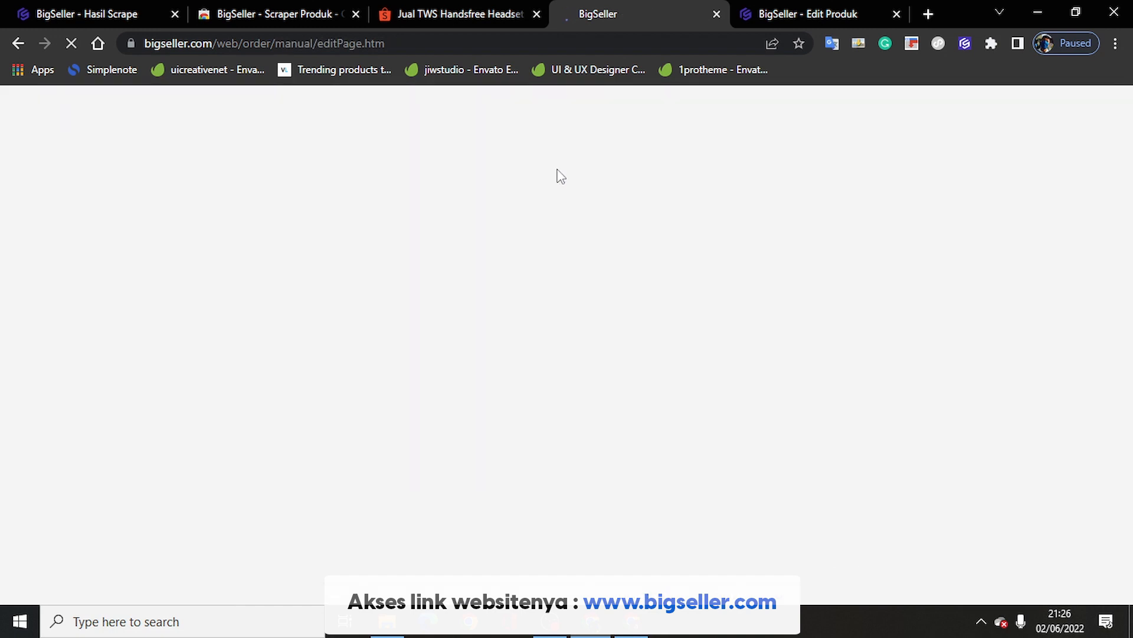
{"action": "scroll", "coordinate": [205, 309], "scroll_direction": "down", "scroll_amount": 10}
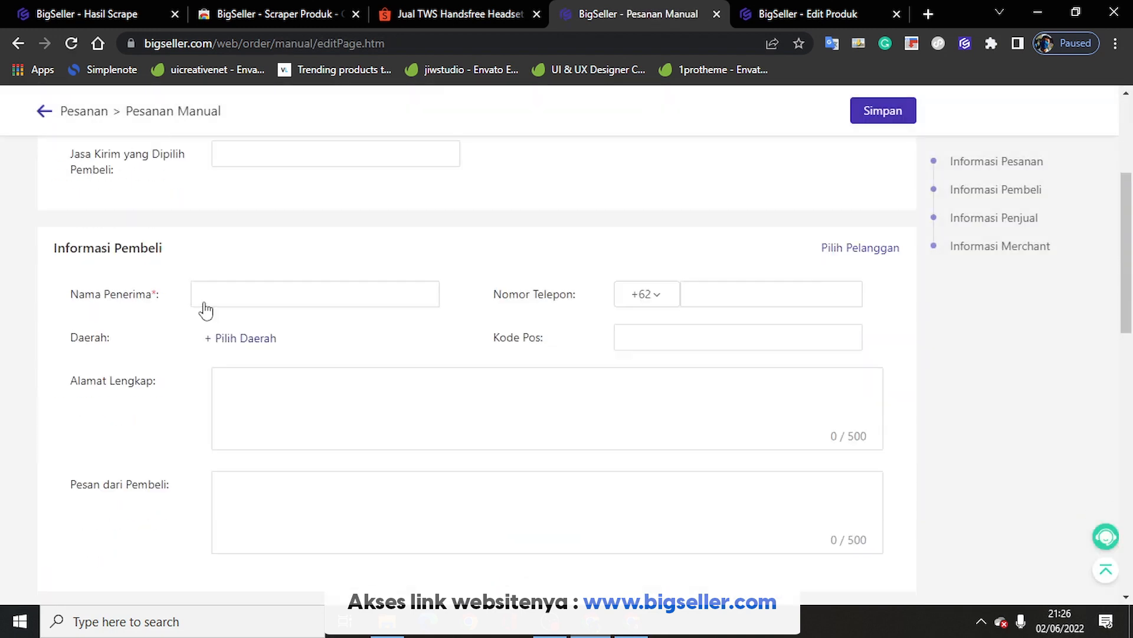
{"action": "scroll", "coordinate": [614, 366], "scroll_direction": "up", "scroll_amount": 8}
{"action": "scroll", "coordinate": [613, 367], "scroll_direction": "up", "scroll_amount": 3}
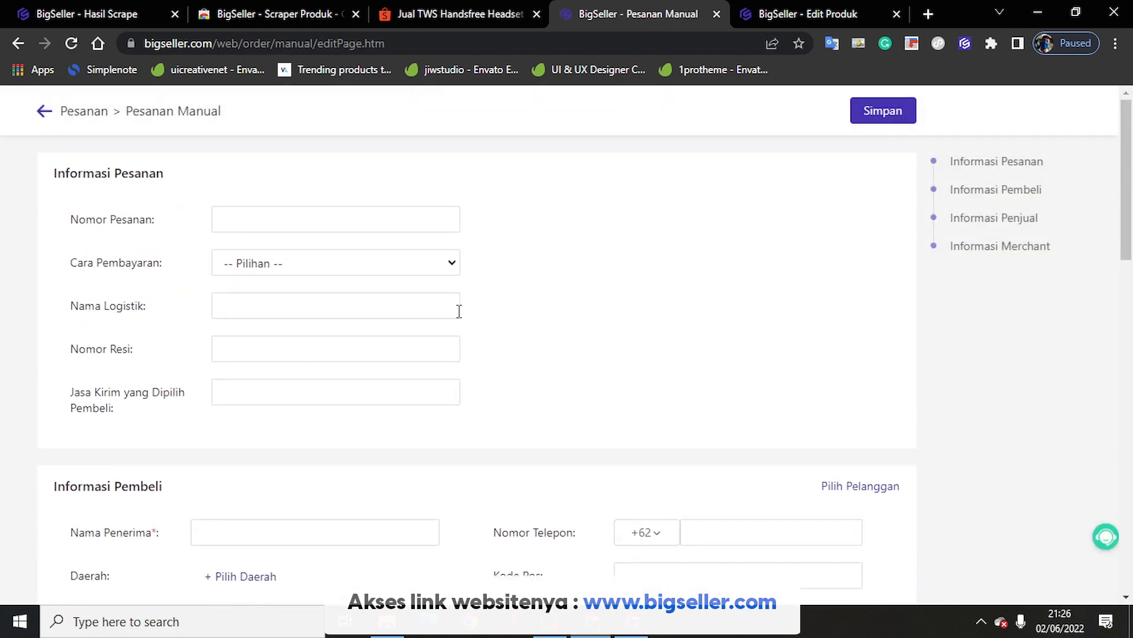
{"action": "left_click", "coordinate": [46, 115]}
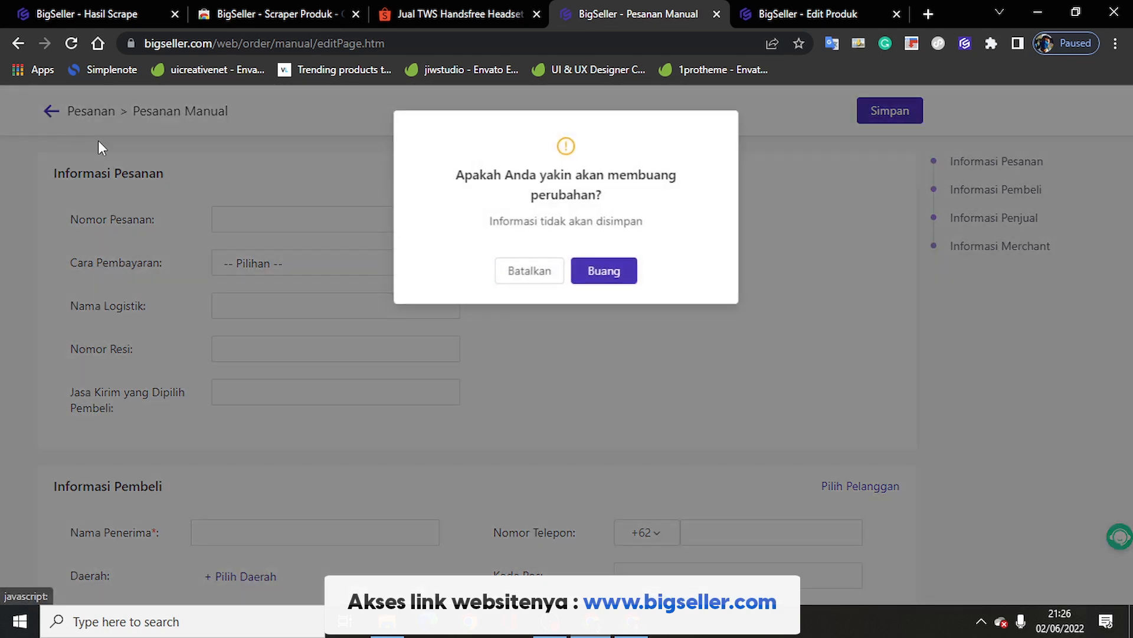
{"action": "left_click", "coordinate": [625, 273]}
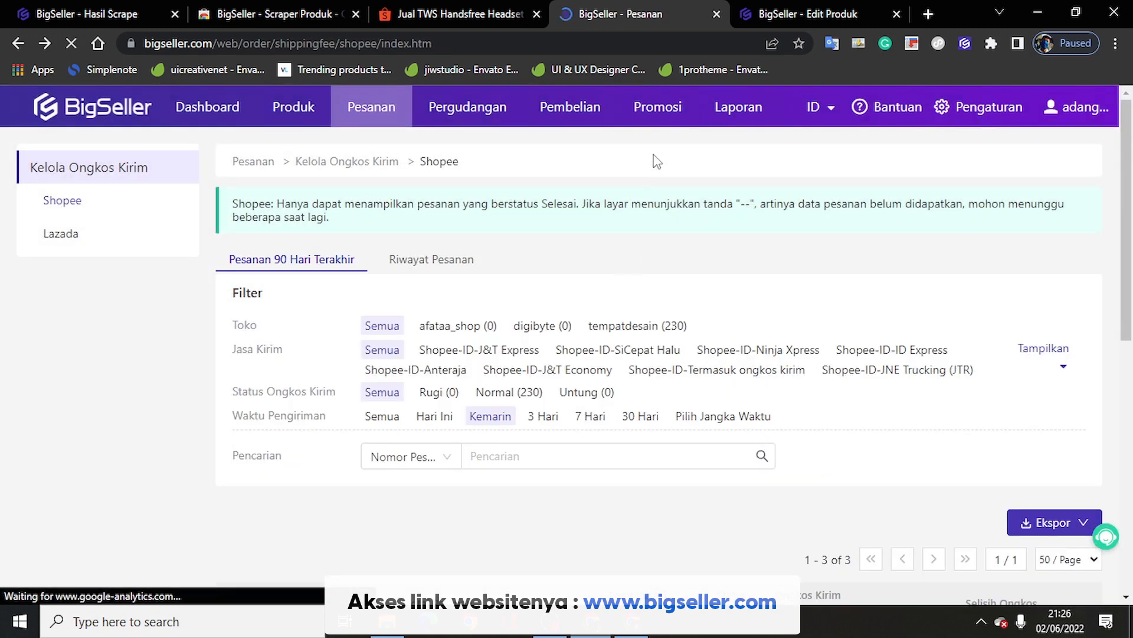
Step: Open the Analisa Toko report showing 18 orders totalling 478815 IDR over the last 7 days
{"action": "mouse_move", "coordinate": [579, 114]}
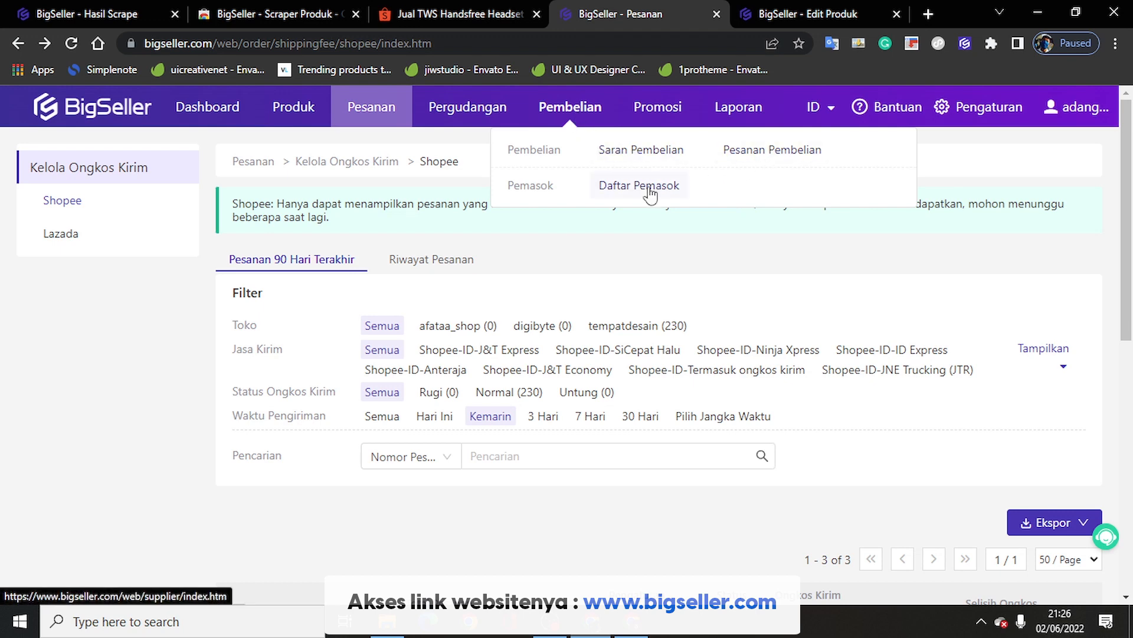
{"action": "mouse_move", "coordinate": [714, 118]}
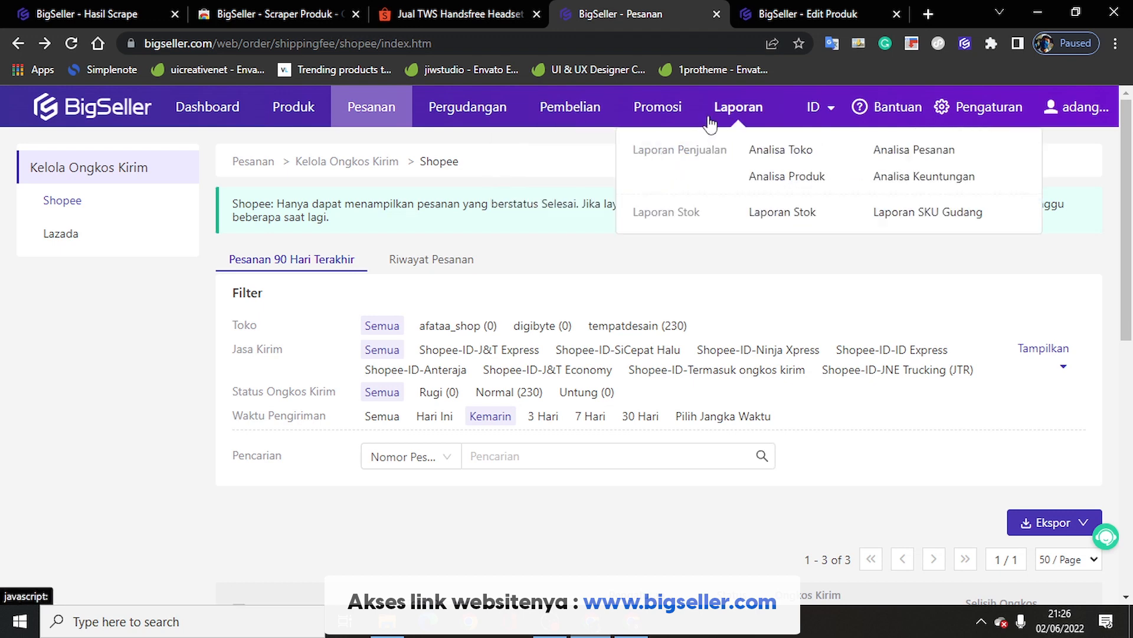
{"action": "left_click", "coordinate": [757, 153]}
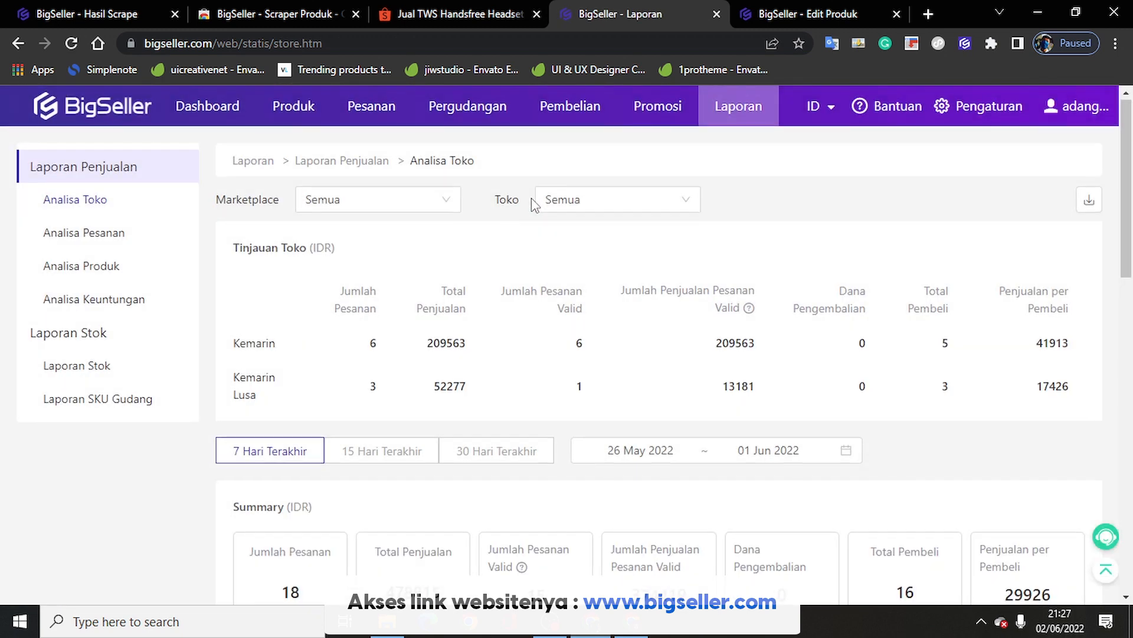
{"action": "scroll", "coordinate": [532, 198], "scroll_direction": "down", "scroll_amount": 3}
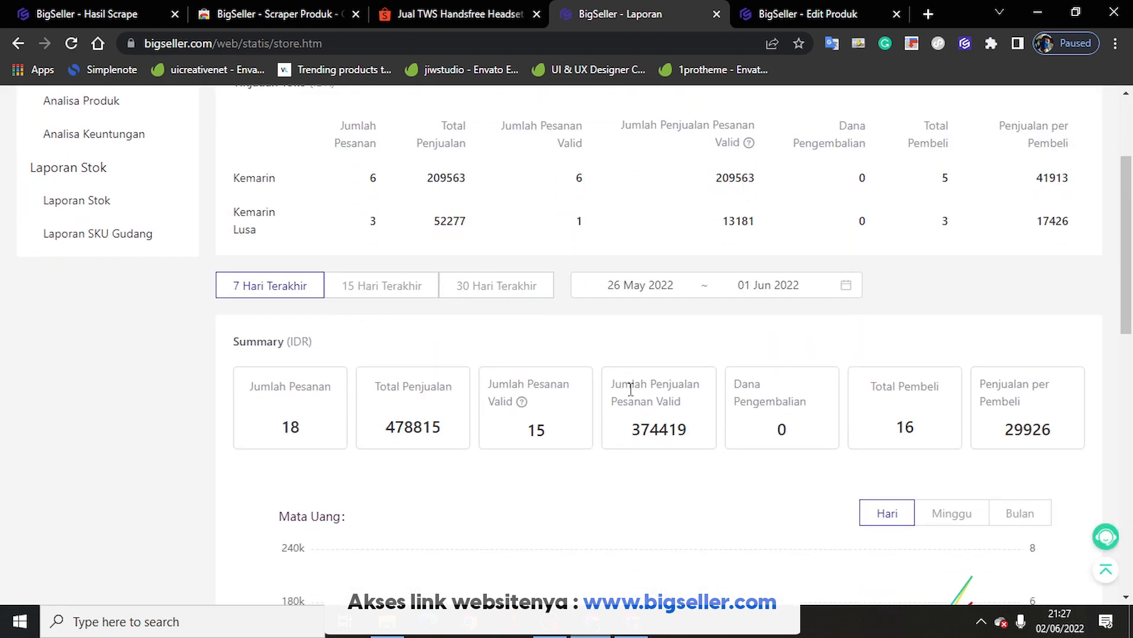
{"action": "scroll", "coordinate": [630, 384], "scroll_direction": "up", "scroll_amount": 3}
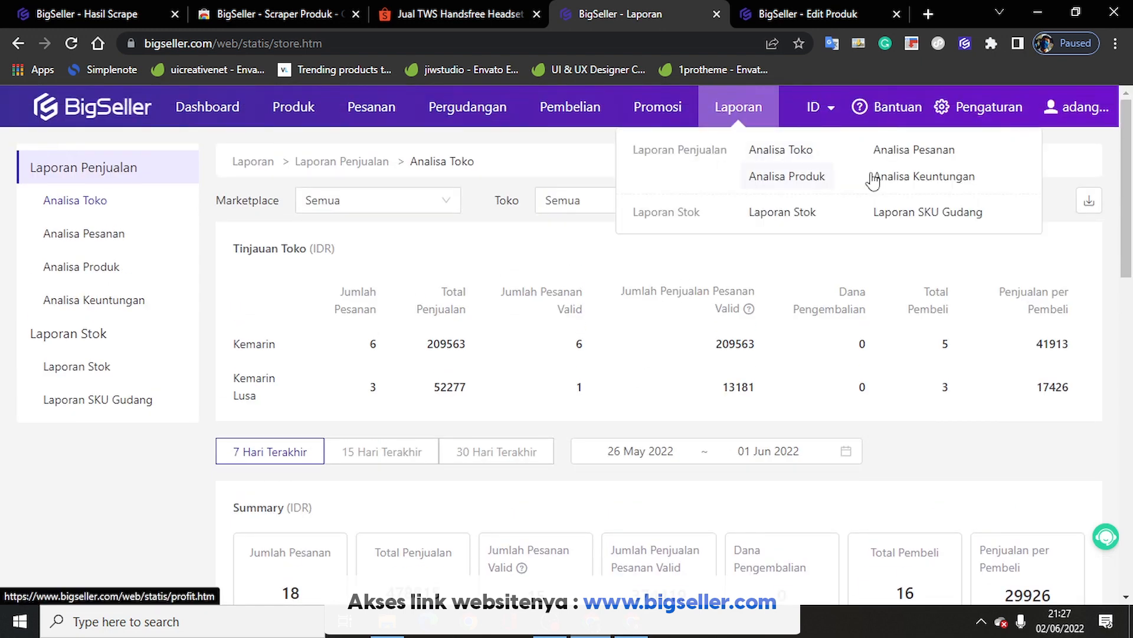
Step: Review the Analisa Pesanan report: 6 orders worth 209563 IDR yesterday, 16 buyers in 7 days
{"action": "left_click", "coordinate": [900, 156]}
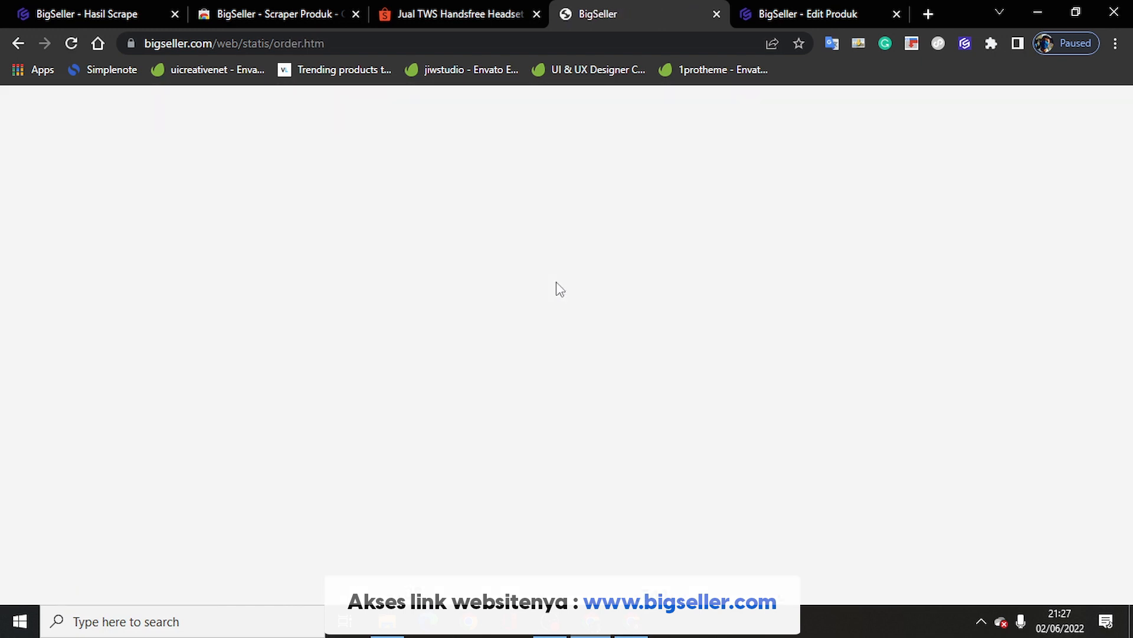
{"action": "scroll", "coordinate": [557, 280], "scroll_direction": "down", "scroll_amount": 4}
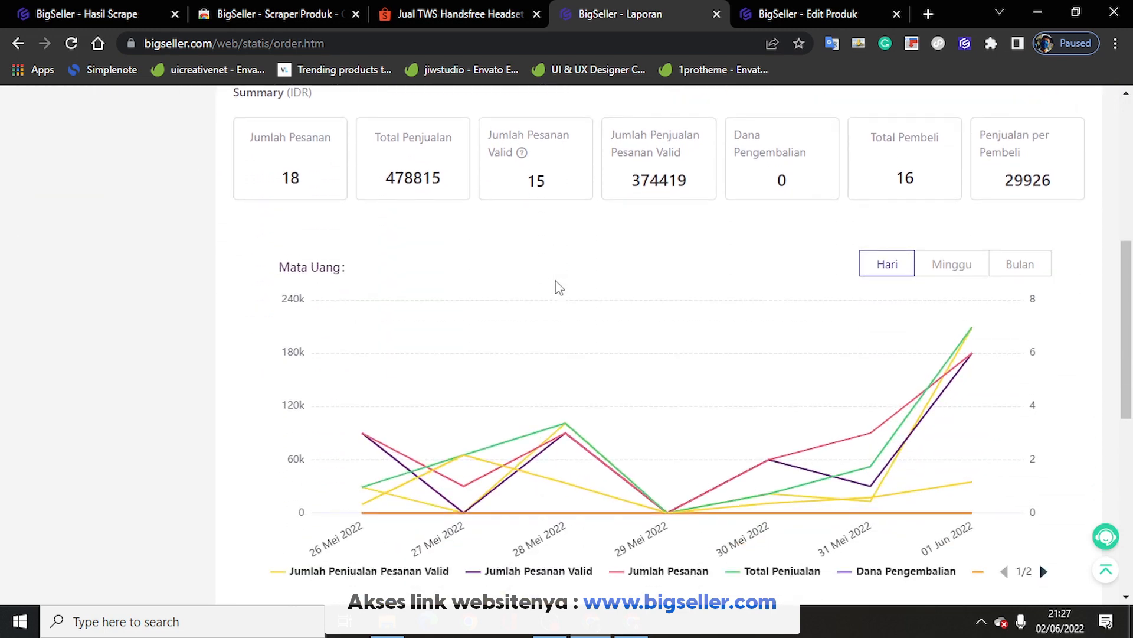
{"action": "scroll", "coordinate": [557, 286], "scroll_direction": "up", "scroll_amount": 7}
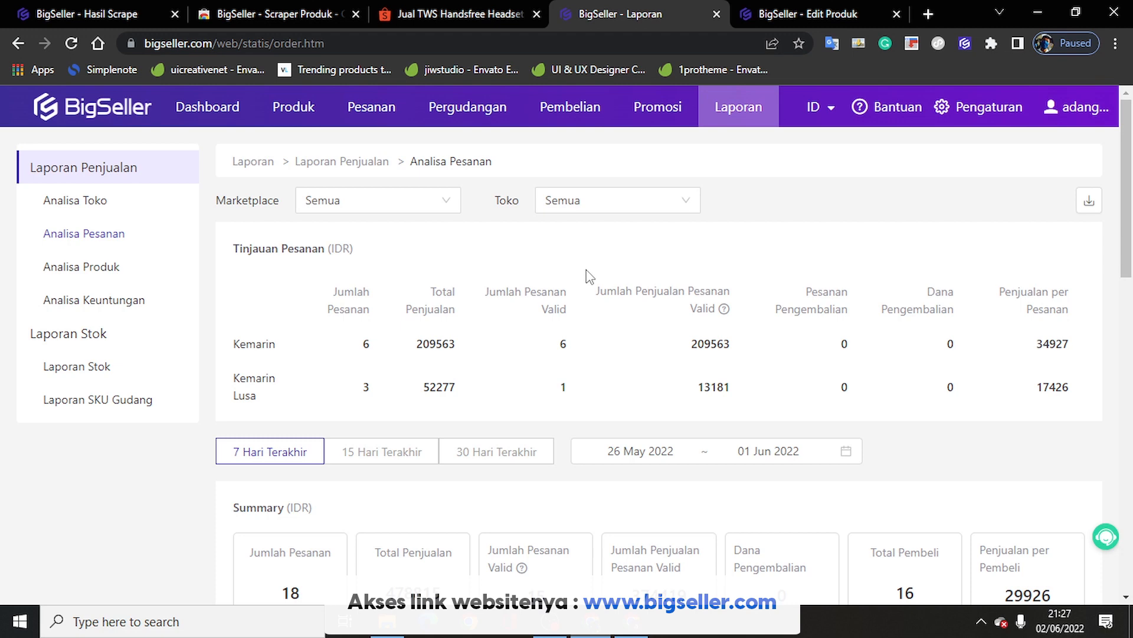
{"action": "scroll", "coordinate": [549, 286], "scroll_direction": "down", "scroll_amount": 7}
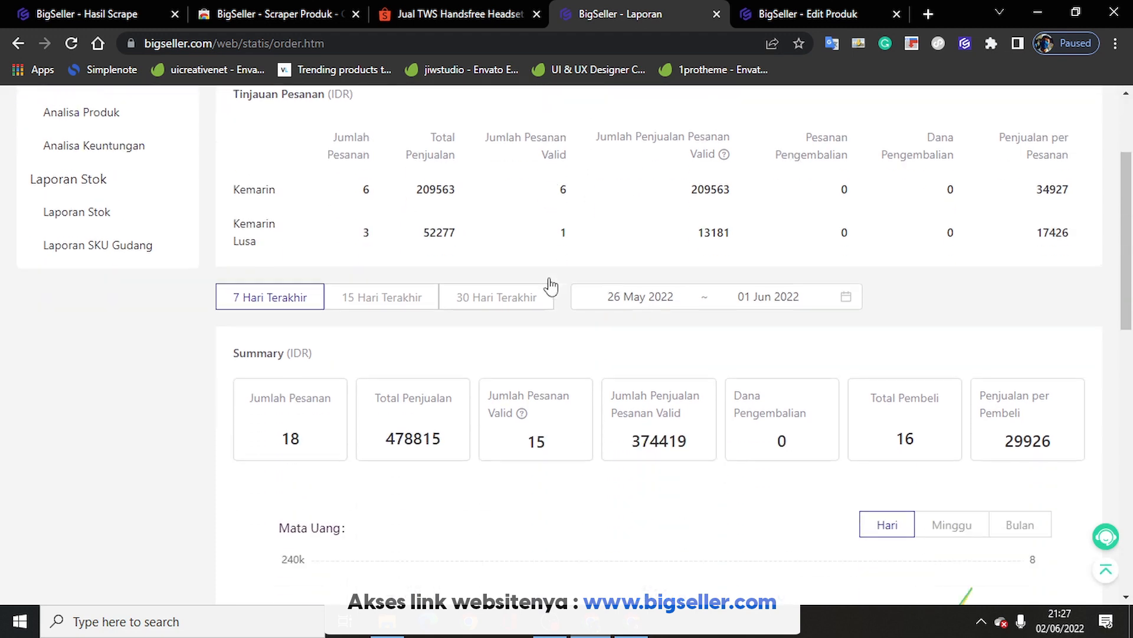
{"action": "scroll", "coordinate": [726, 450], "scroll_direction": "up", "scroll_amount": 2}
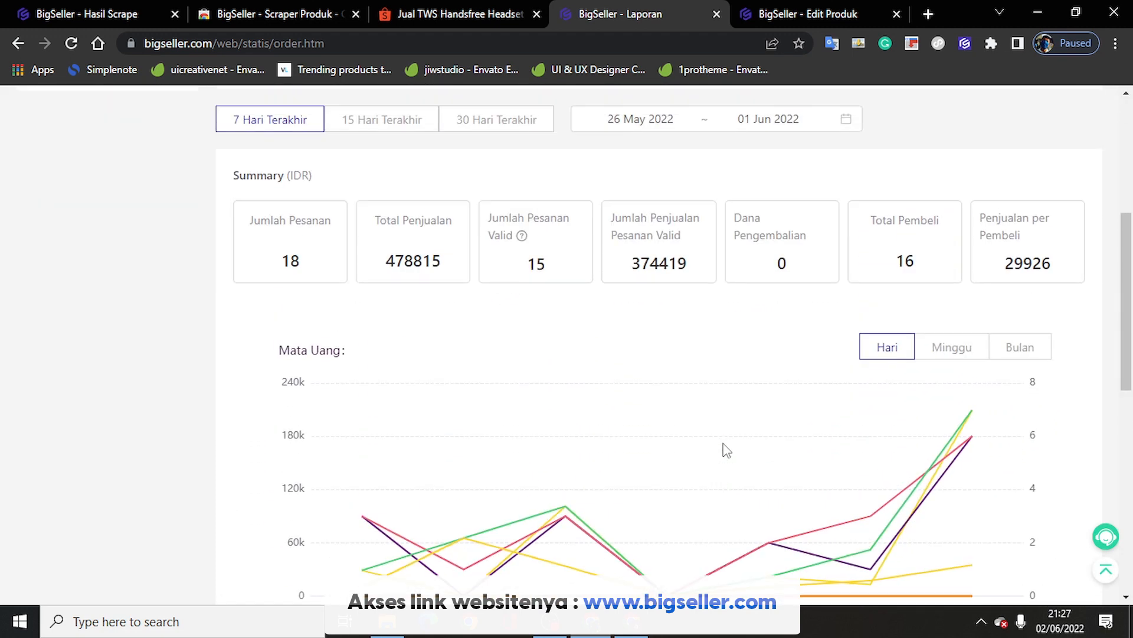
{"action": "scroll", "coordinate": [725, 448], "scroll_direction": "up", "scroll_amount": 5}
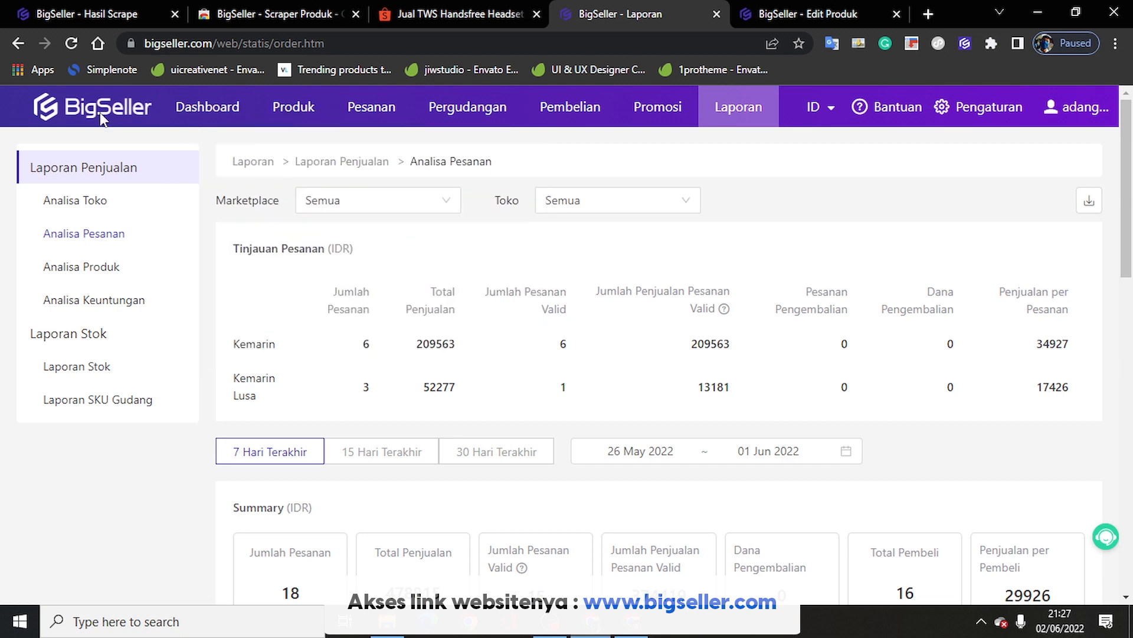
Step: Return to the Dashboard, where all order and warehouse counts show 0
{"action": "left_click", "coordinate": [216, 110]}
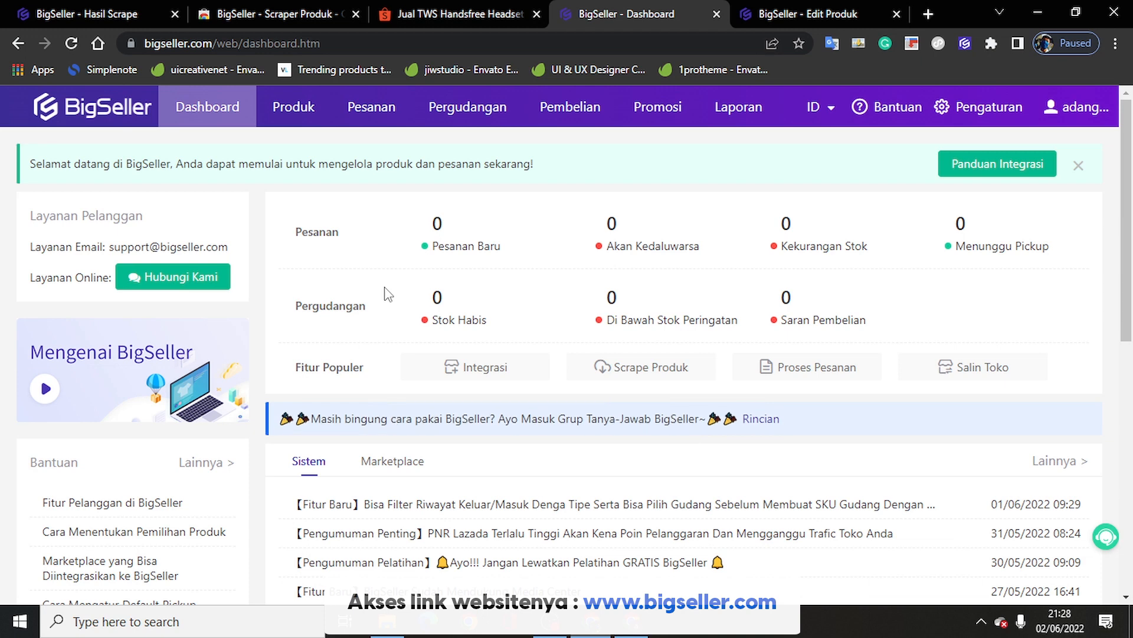
{"action": "mouse_move", "coordinate": [885, 106]}
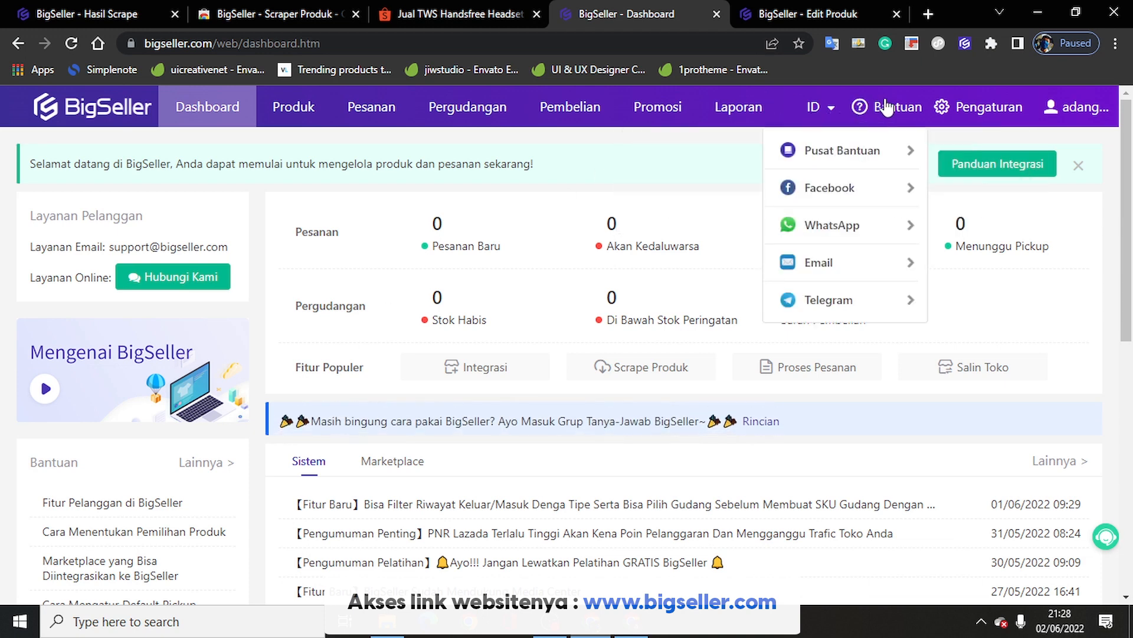